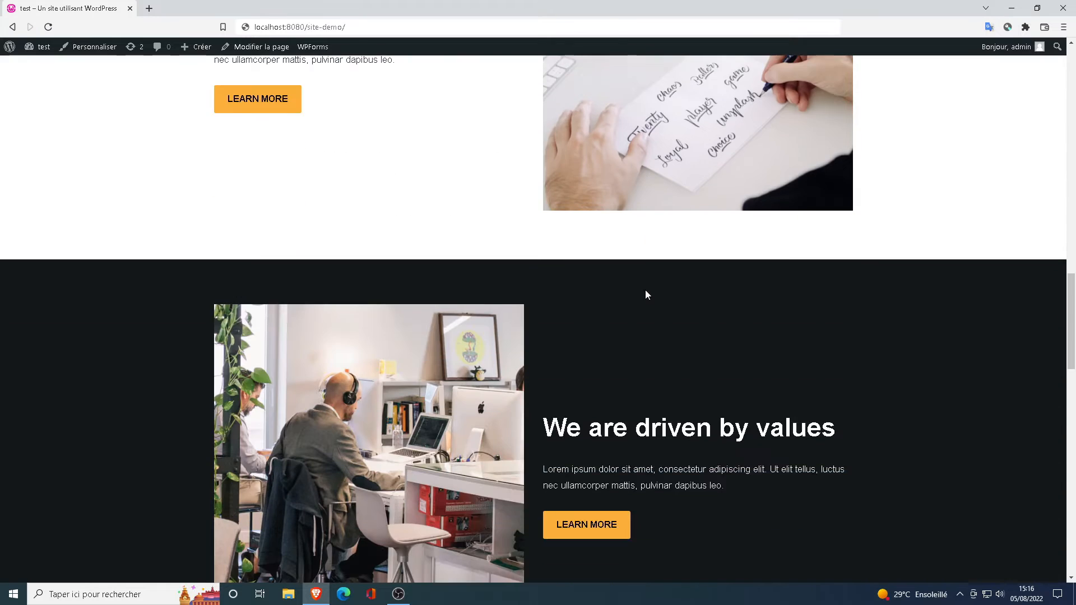
# Step: Look through the local WordPress site's home page and its About Us page
pyautogui.scroll(7, 616, 431)
pyautogui.scroll(15, 614, 428)
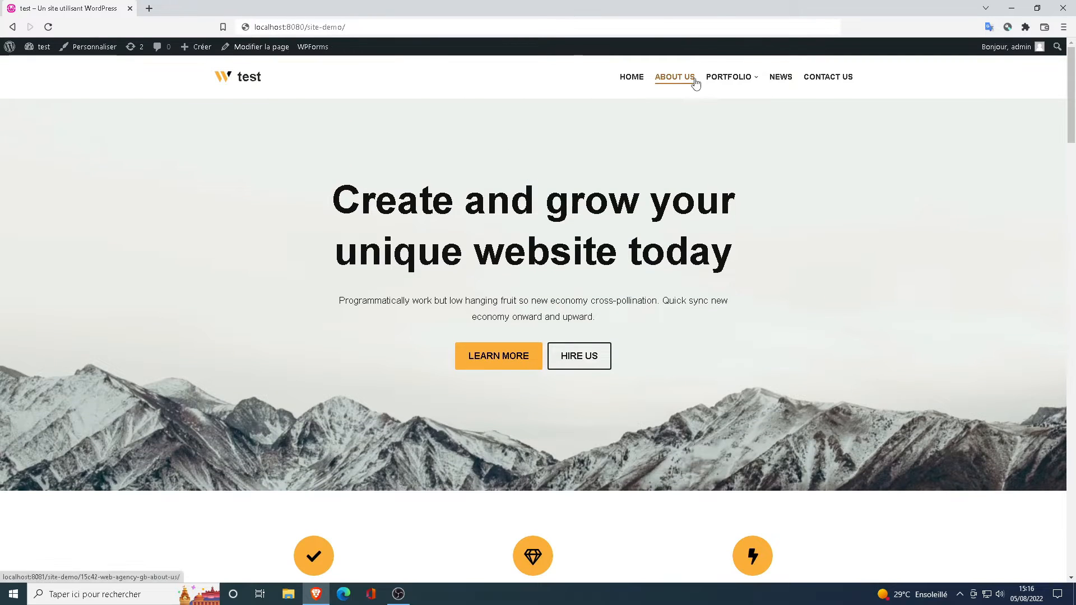
pyautogui.click(682, 84)
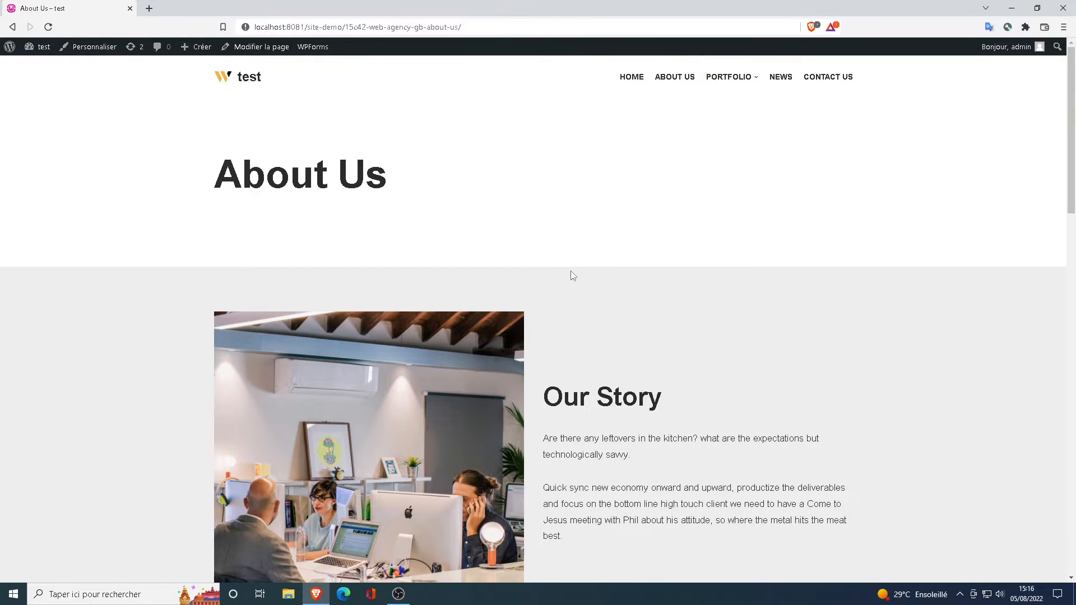
pyautogui.scroll(-10, 624, 291)
pyautogui.scroll(-10, 620, 297)
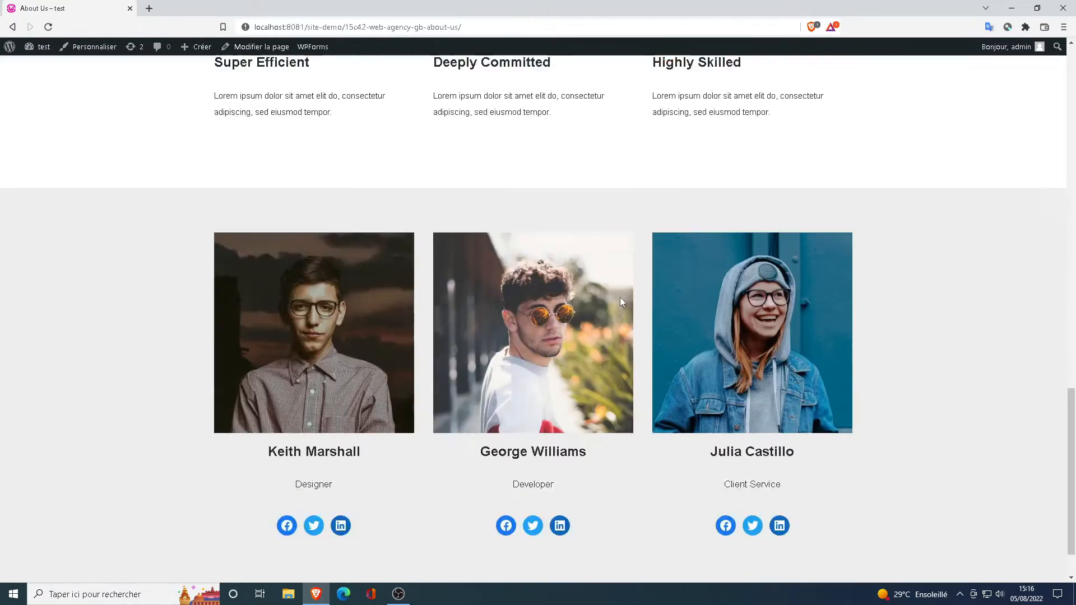
pyautogui.scroll(20, 615, 307)
pyautogui.click(245, 79)
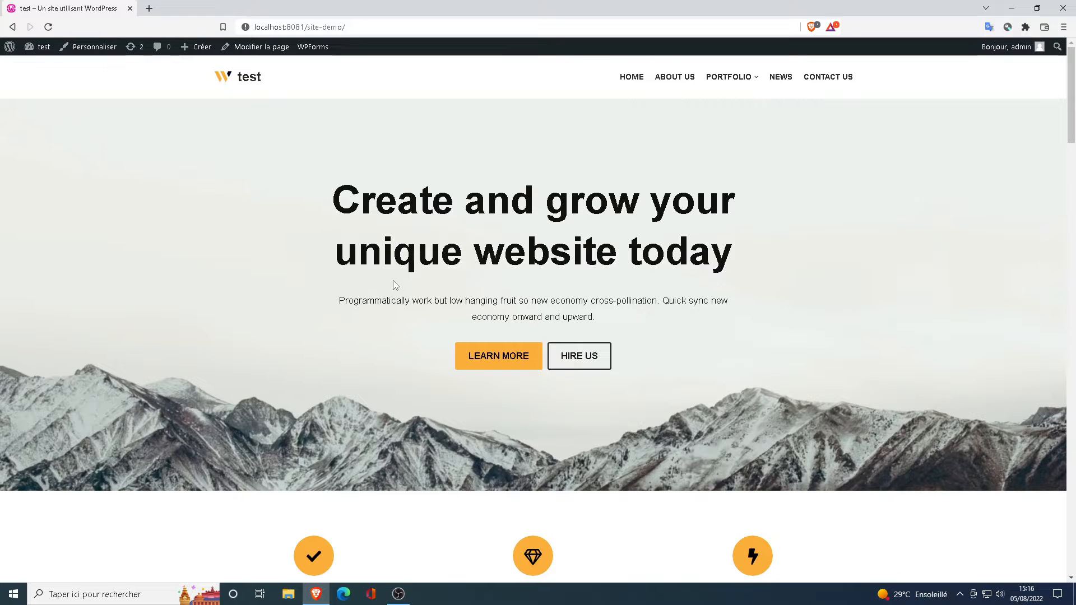
pyautogui.scroll(-18, 413, 365)
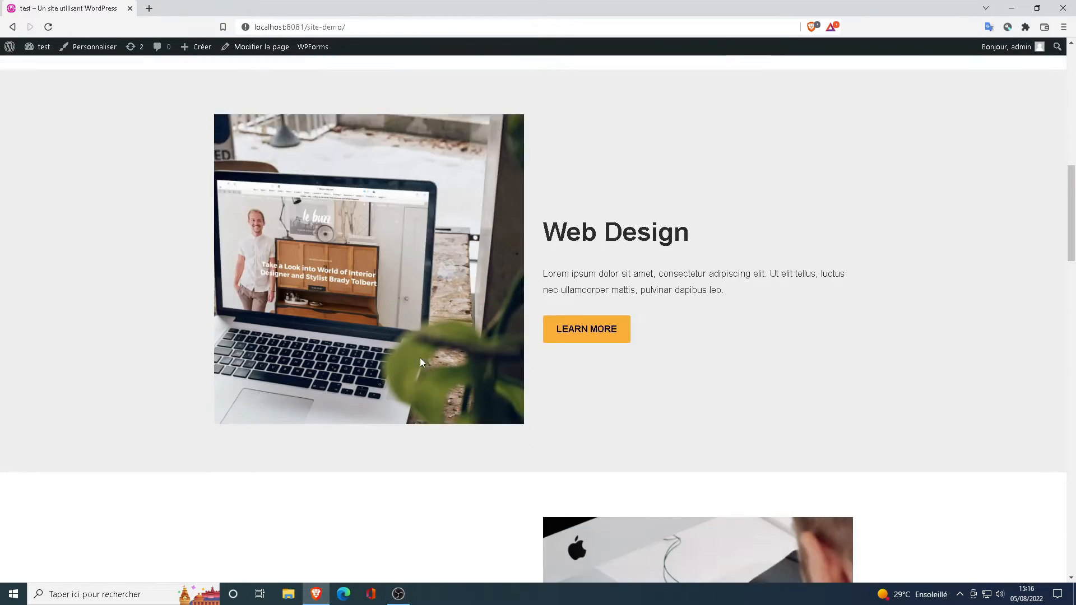
pyautogui.scroll(18, 426, 369)
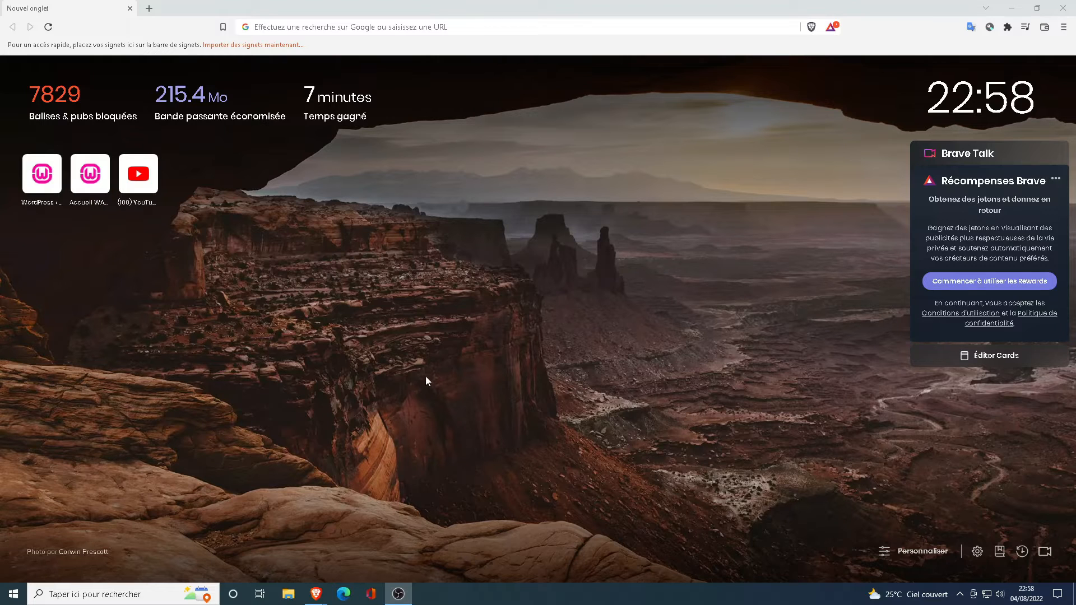
# Step: Go to filezilla-project.org and download the standard FileZilla Client edition for 64-bit Windows into the Downloads folder
pyautogui.rightClick(307, 27)
pyautogui.click(406, 106)
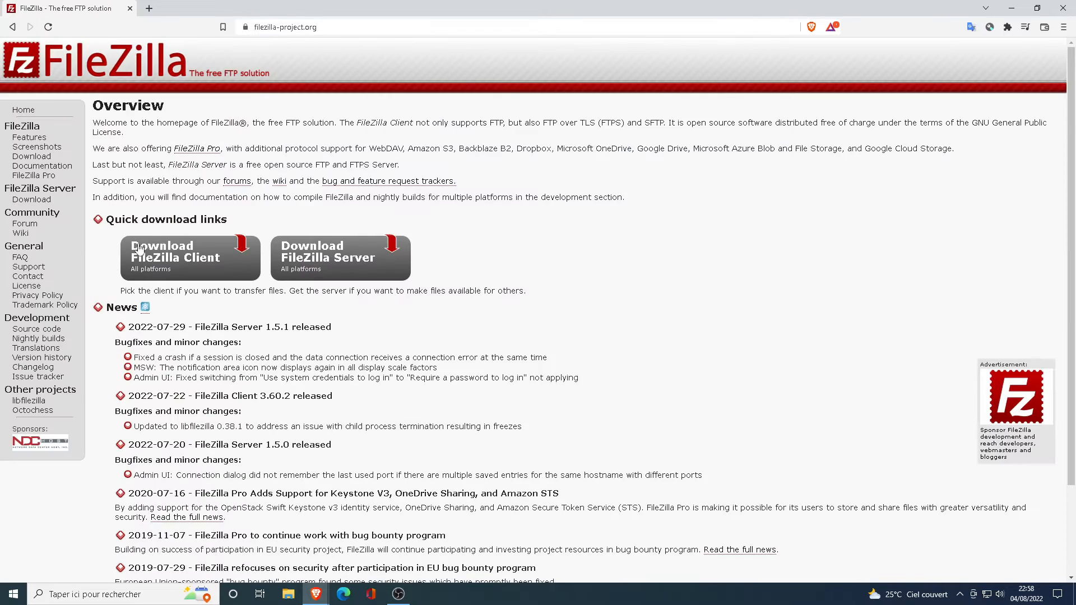
pyautogui.click(186, 262)
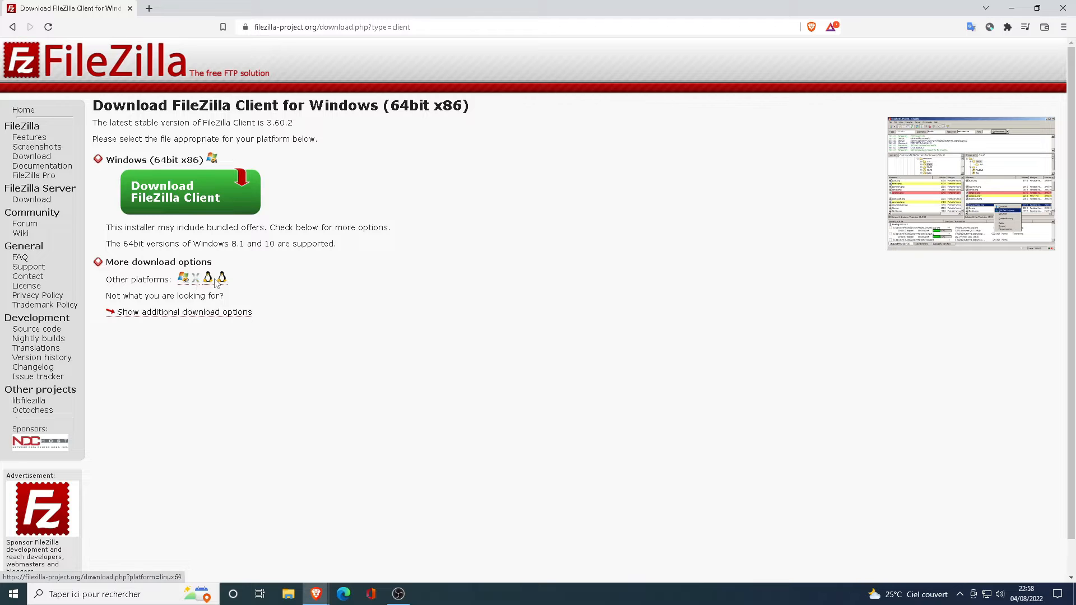
pyautogui.click(200, 184)
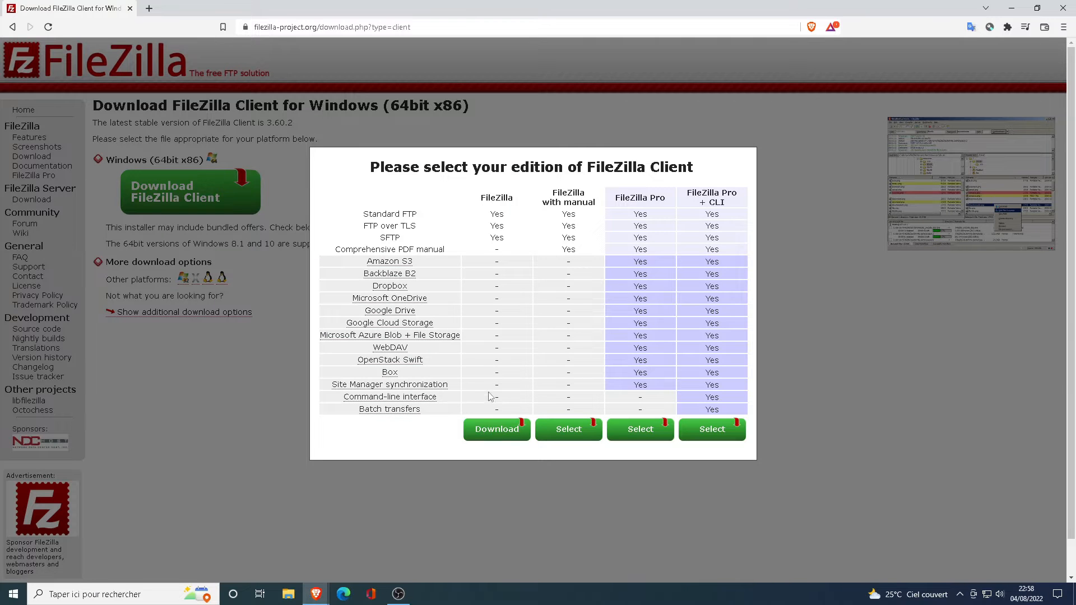
pyautogui.click(495, 431)
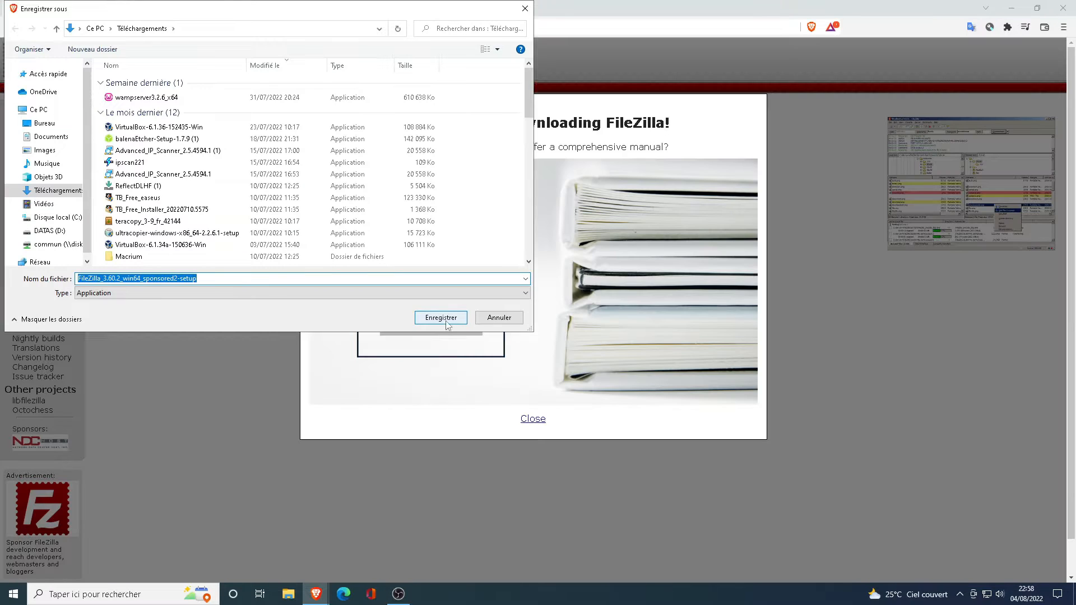
pyautogui.click(441, 318)
pyautogui.click(532, 419)
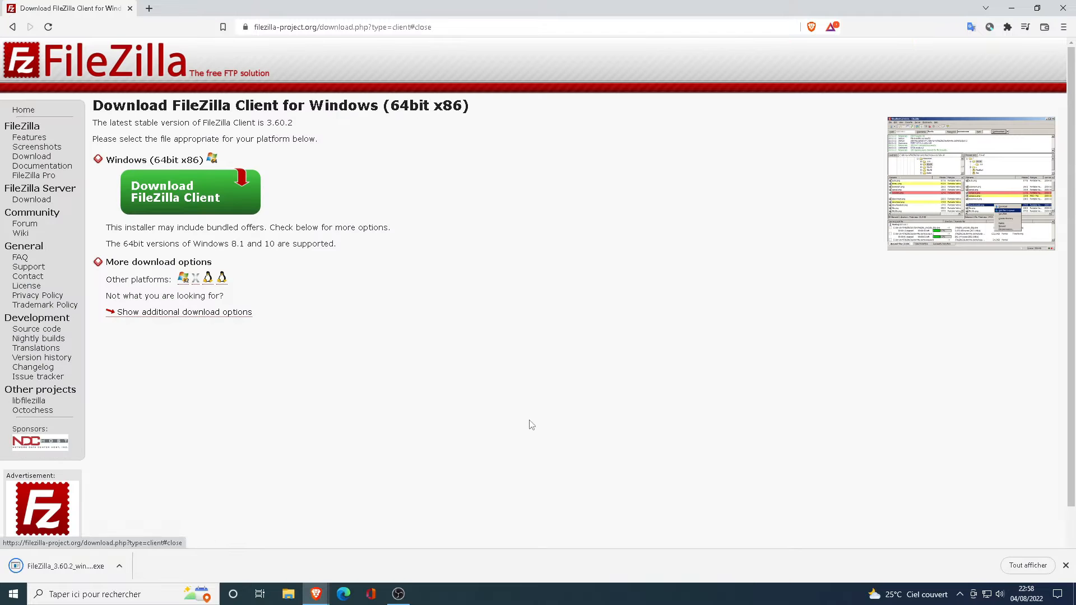
# Step: Run the downloaded FileZilla installer, accept the license agreement and decline the optional Opera browser offer
pyautogui.click(65, 566)
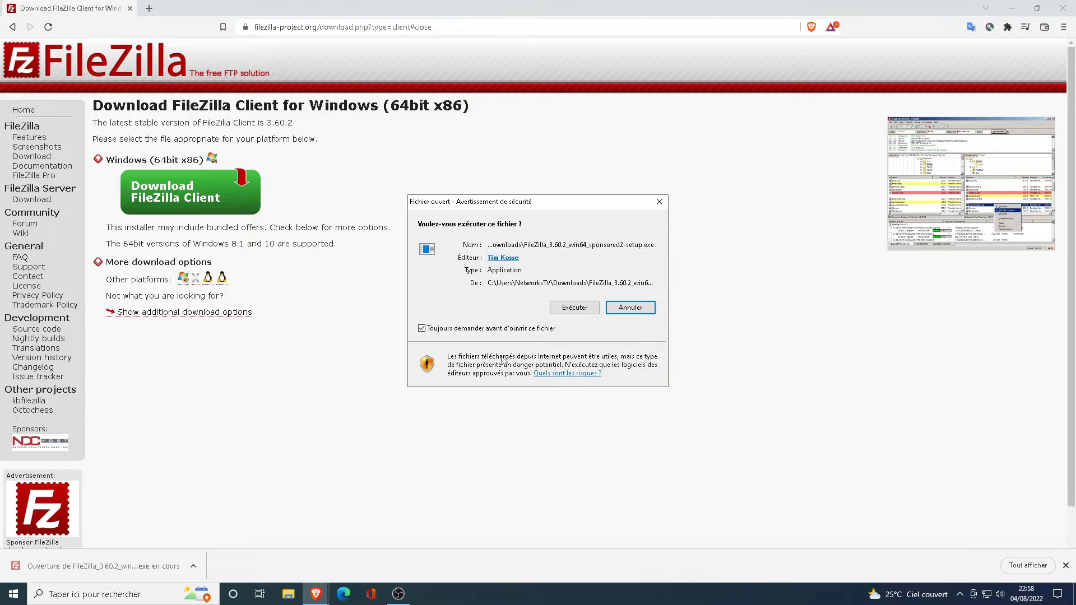
pyautogui.click(571, 307)
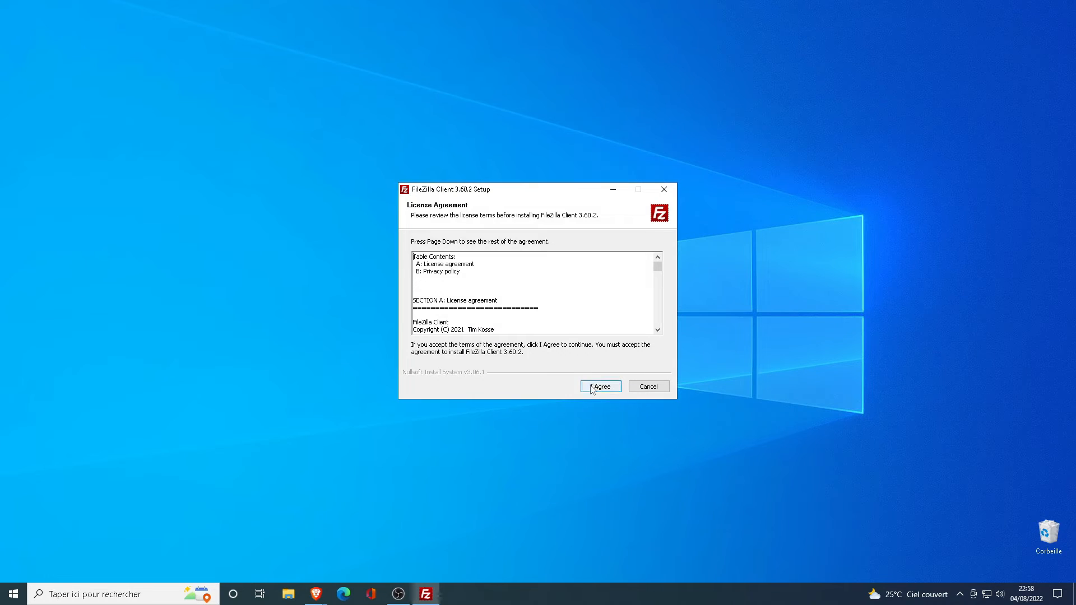
pyautogui.click(591, 387)
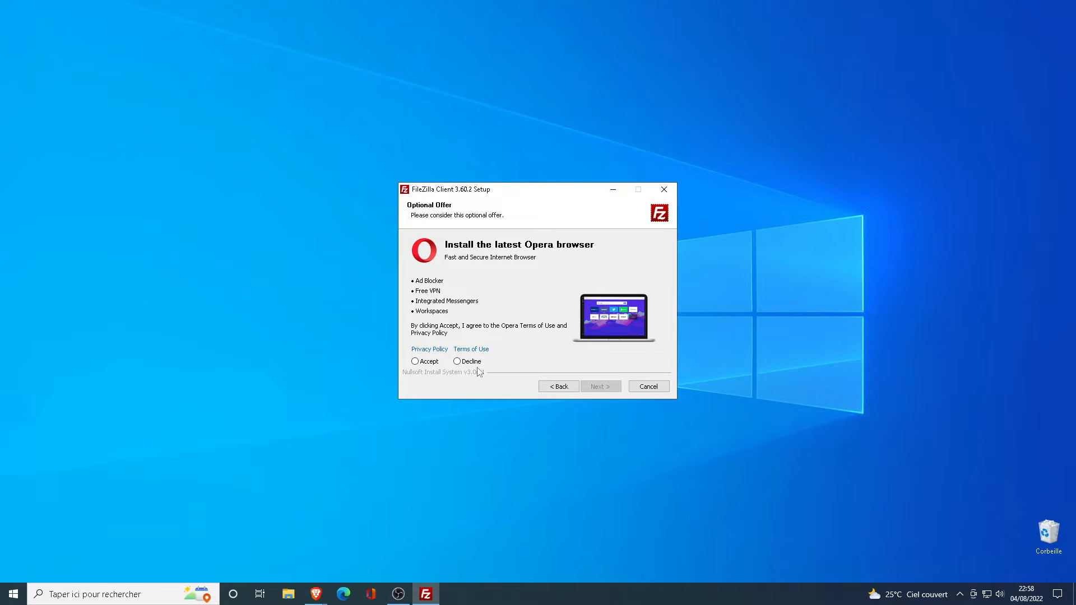
pyautogui.click(474, 362)
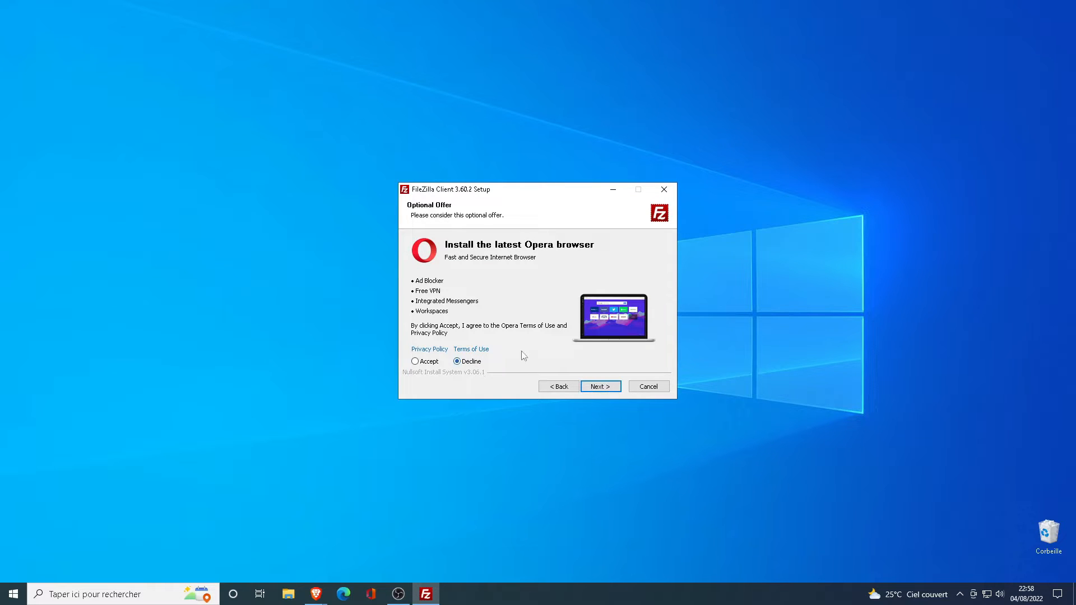
pyautogui.click(594, 386)
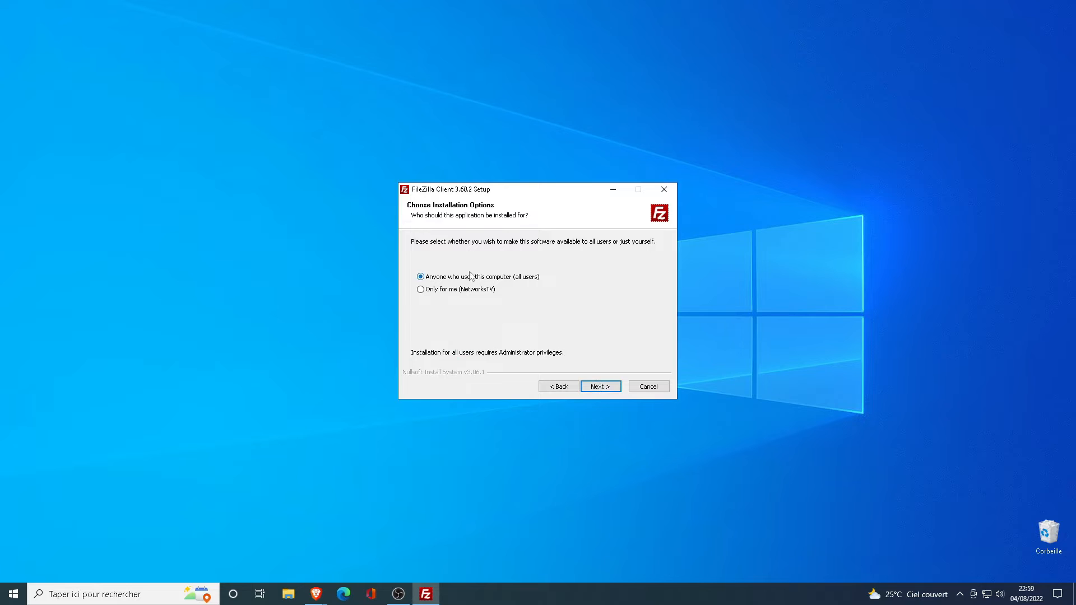
# Step: Install FileZilla Client for all users with the default components, location and shortcuts folder, and finish setup by starting the program
pyautogui.click(598, 386)
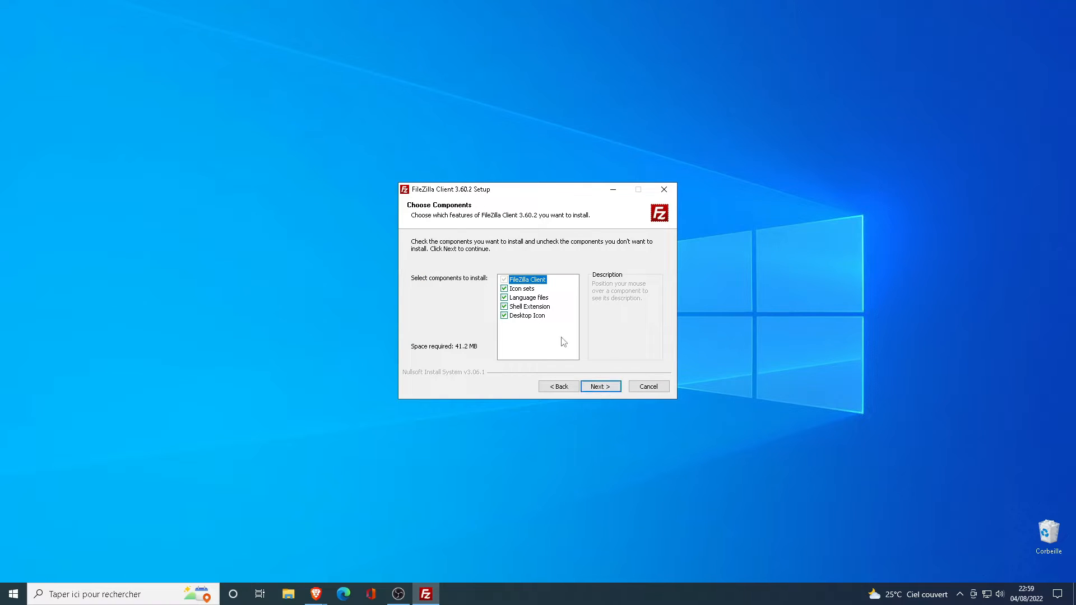
pyautogui.click(602, 392)
pyautogui.click(601, 387)
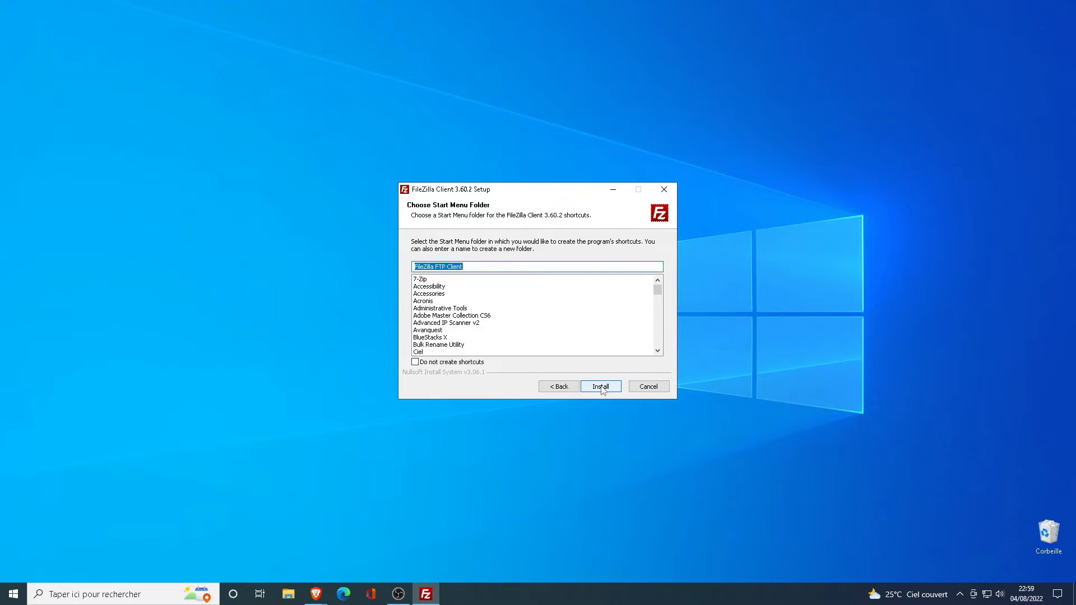
pyautogui.click(601, 386)
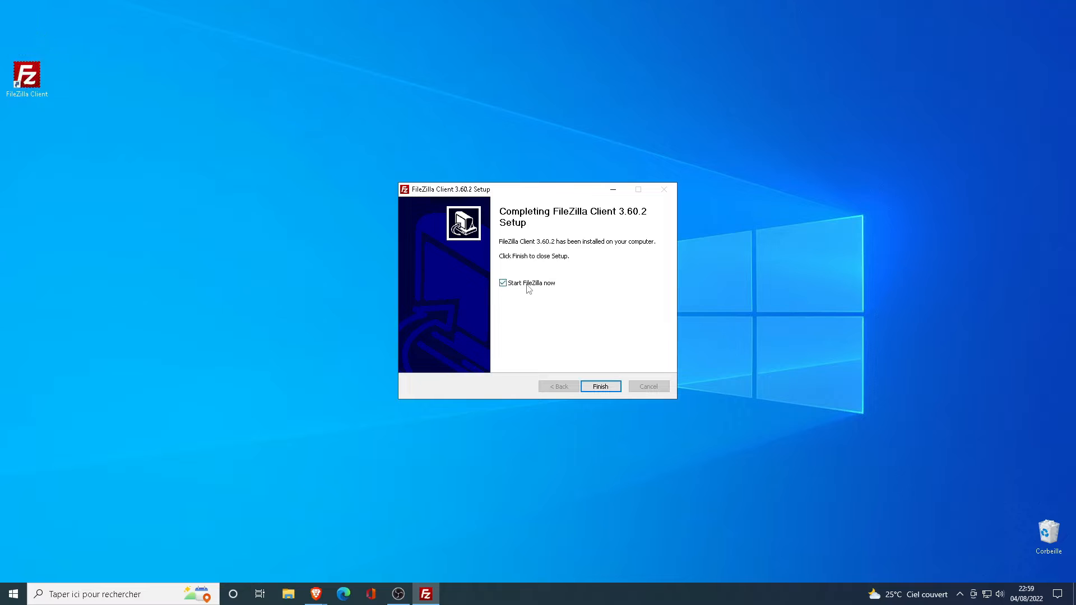
pyautogui.click(601, 387)
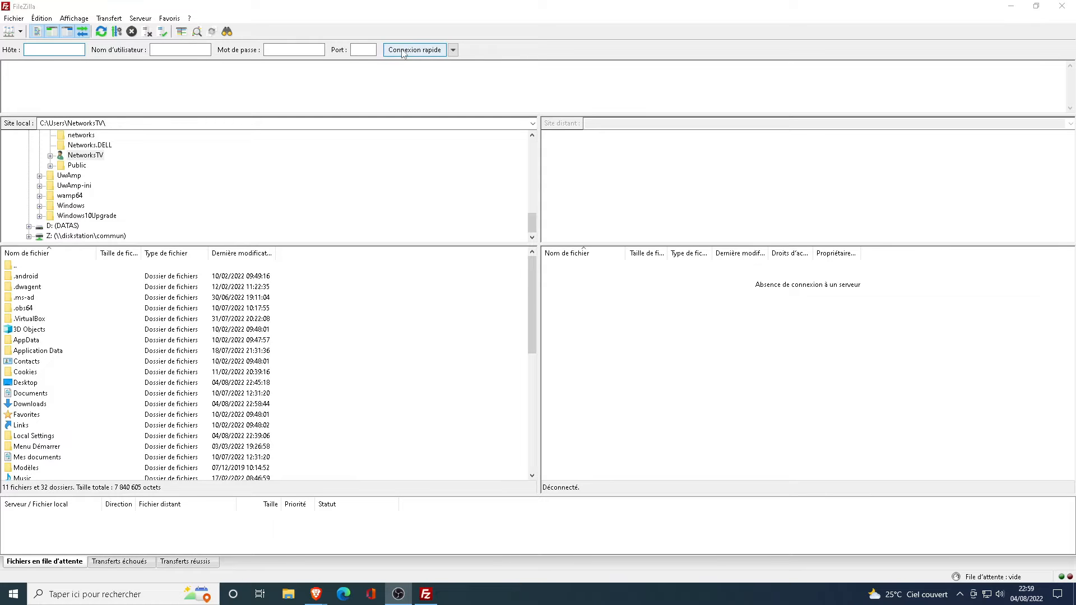
# Step: Create a new entry named "mon site" in FileZilla's Site Manager
pyautogui.click(13, 32)
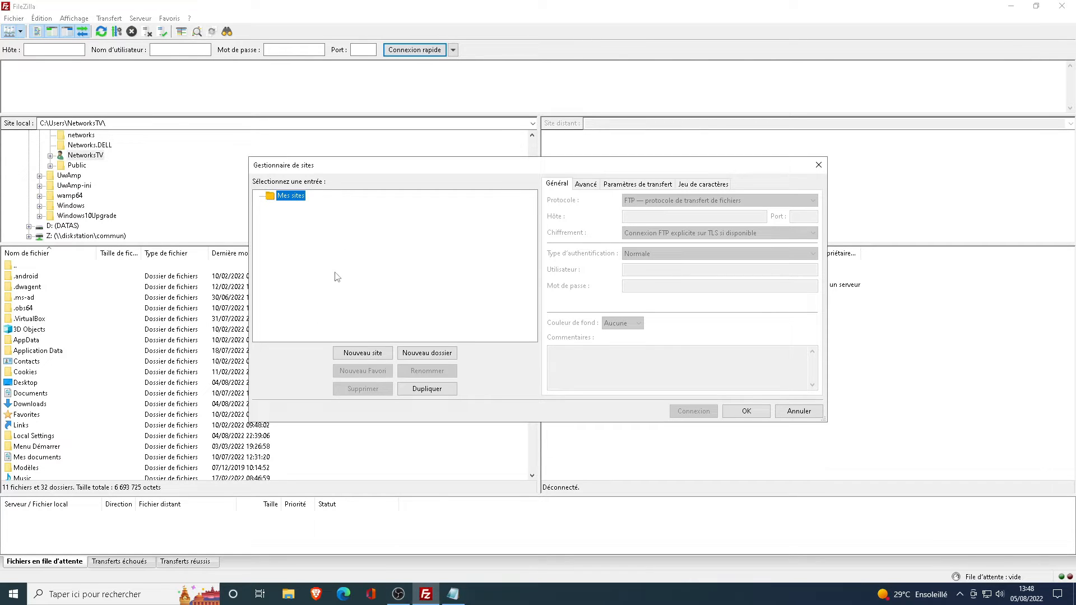
pyautogui.click(371, 352)
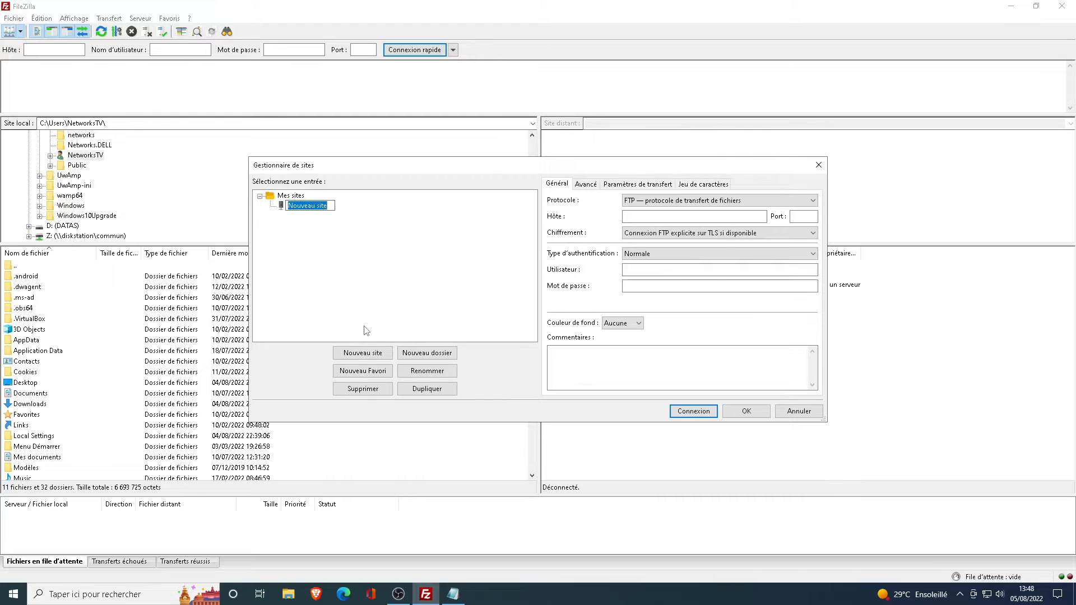
pyautogui.write('mon')
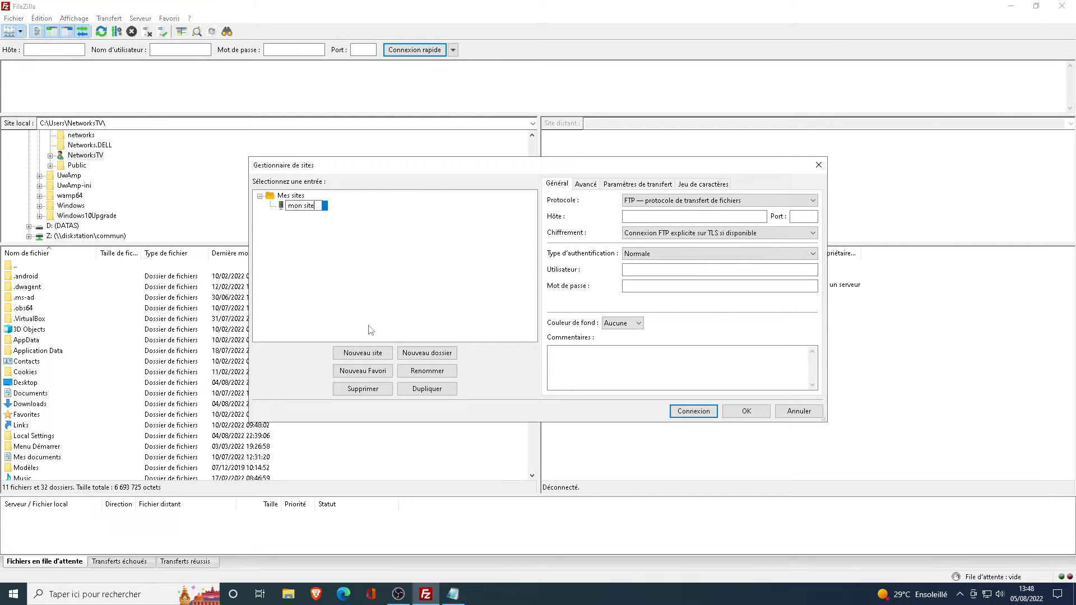
pyautogui.press('Return')
# Step: Set the site's host to ftp.cluster031.hosting.ovh.net and its port to 21
pyautogui.click(649, 215)
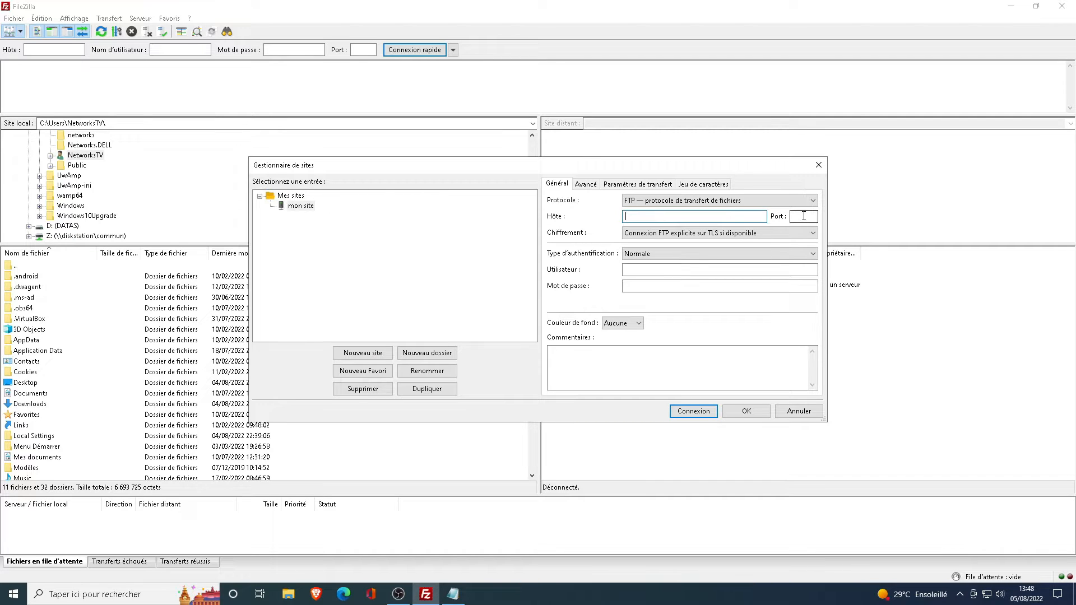
pyautogui.click(654, 268)
pyautogui.click(656, 285)
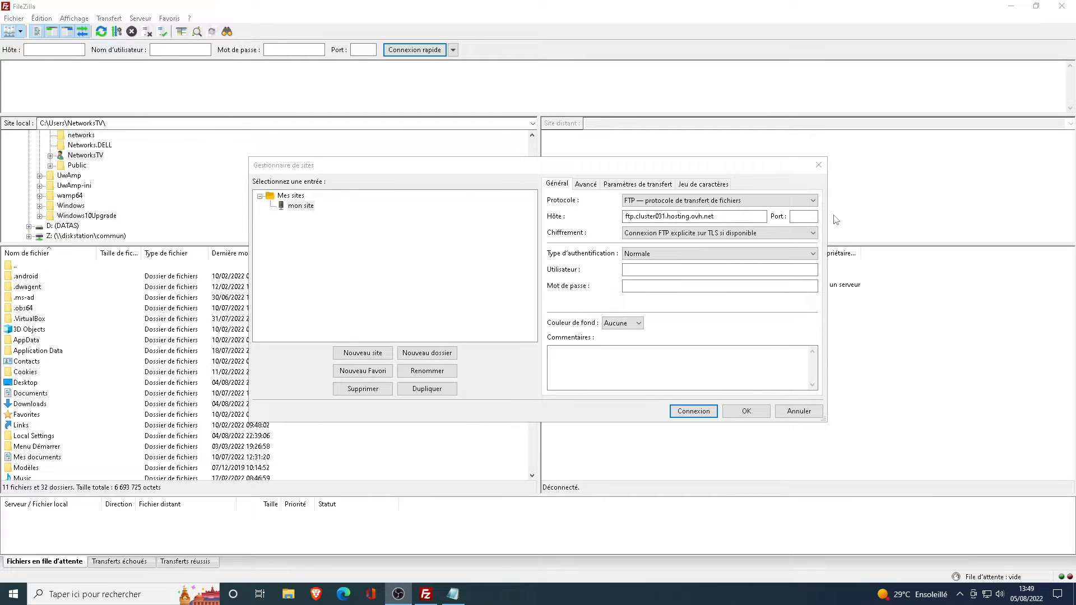
pyautogui.click(794, 218)
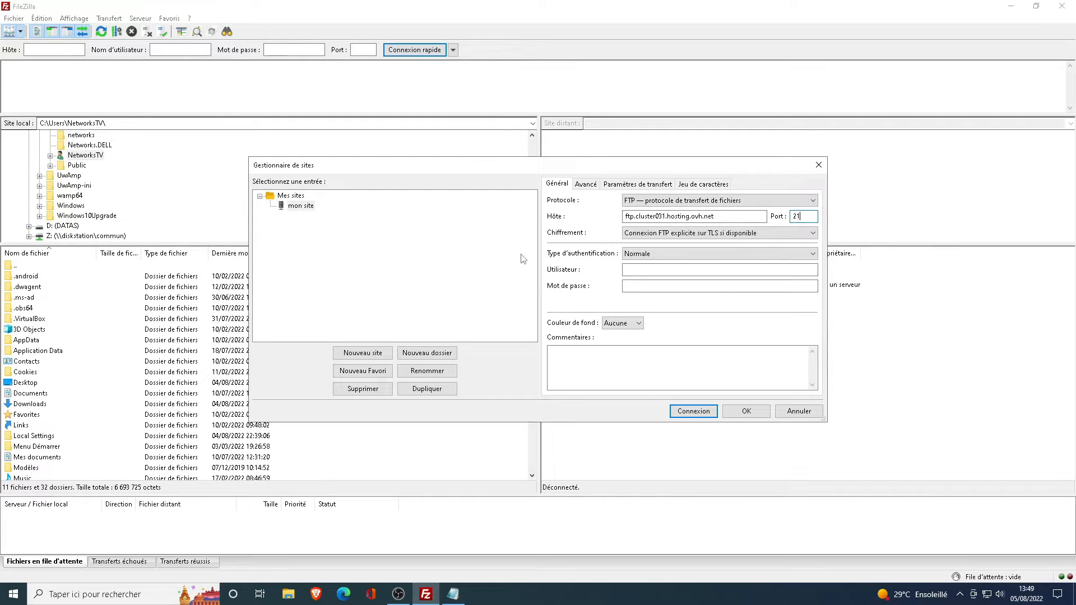
# Step: Enter the FTP username and account password for "mon site" and save the site entry
pyautogui.click(657, 269)
pyautogui.write('highteu')
pyautogui.press('Tab')
pyautogui.hotkey('ctrl', 'v')
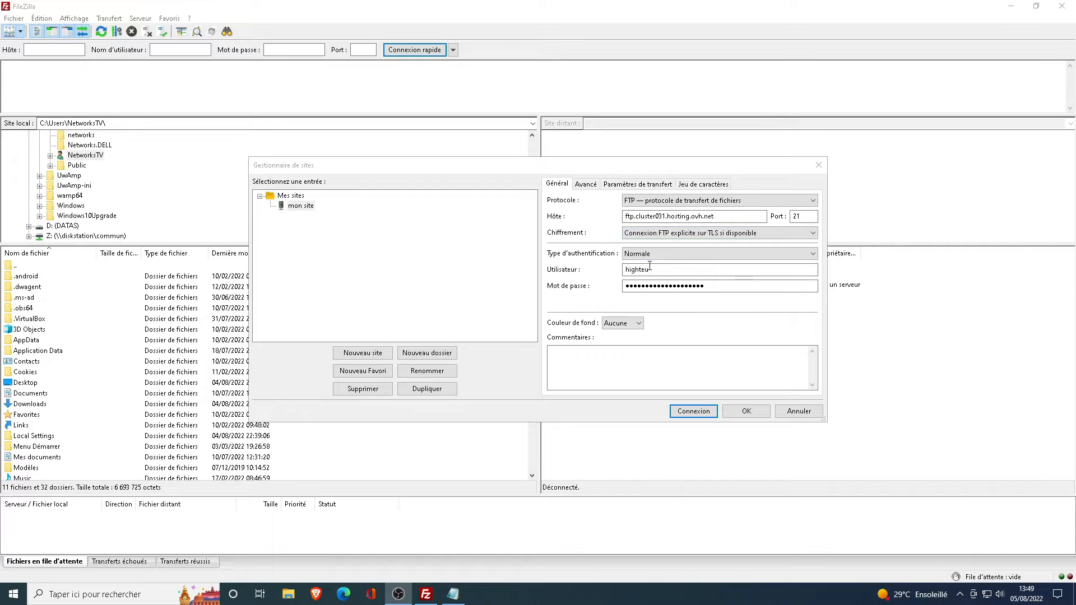
pyautogui.click(747, 414)
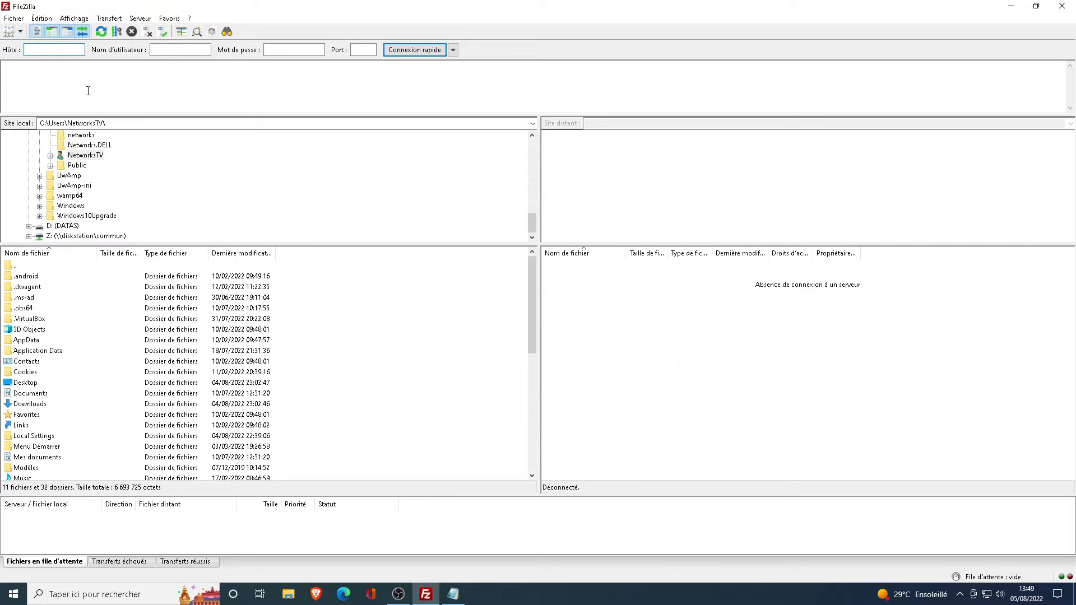
# Step: Connect to the saved "mon site" server and open its remote www folder
pyautogui.click(20, 32)
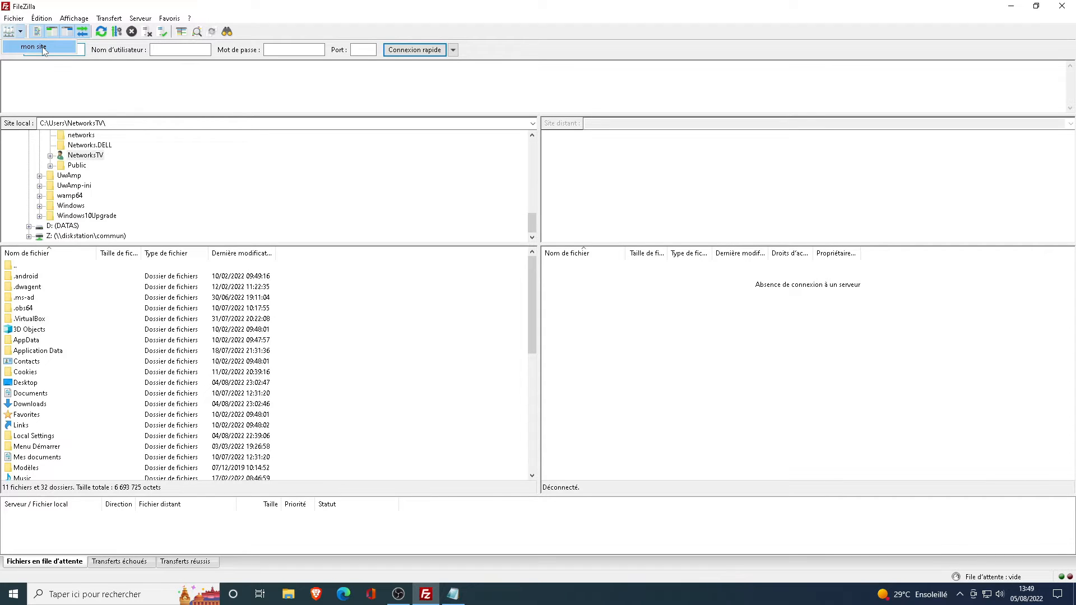
pyautogui.click(44, 48)
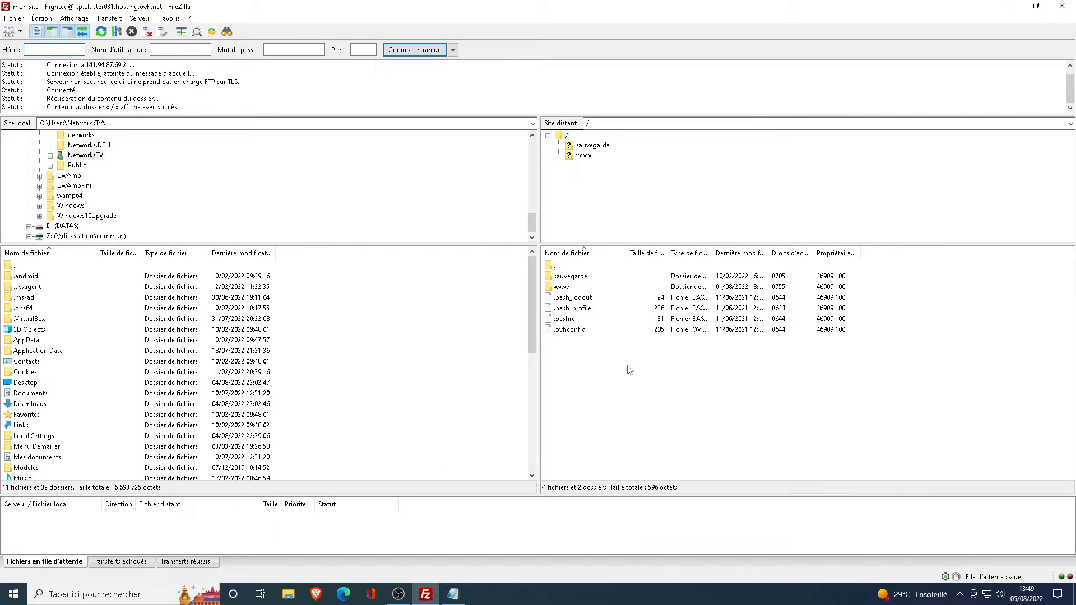
pyautogui.click(575, 290)
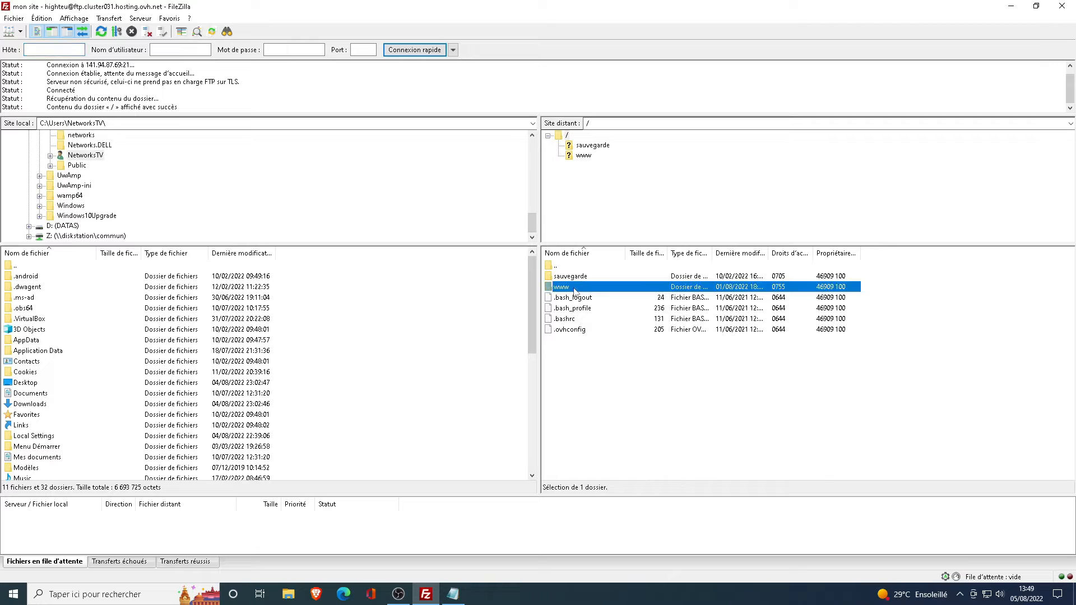
pyautogui.doubleClick(575, 291)
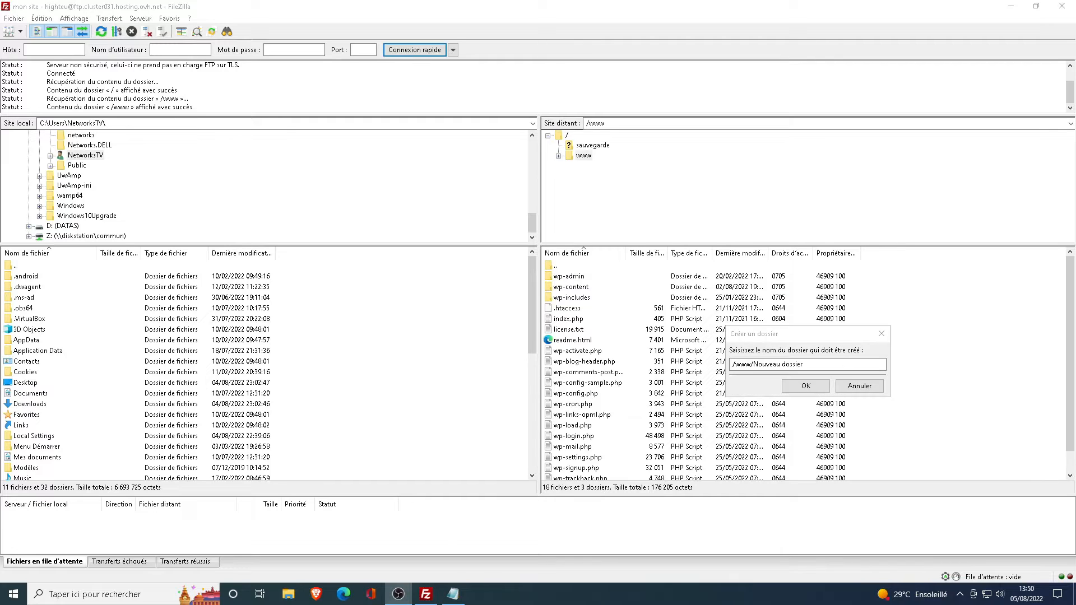
# Step: Create a remote folder named site-demo inside /www and open it
pyautogui.moveTo(753, 365); pyautogui.dragTo(855, 364)
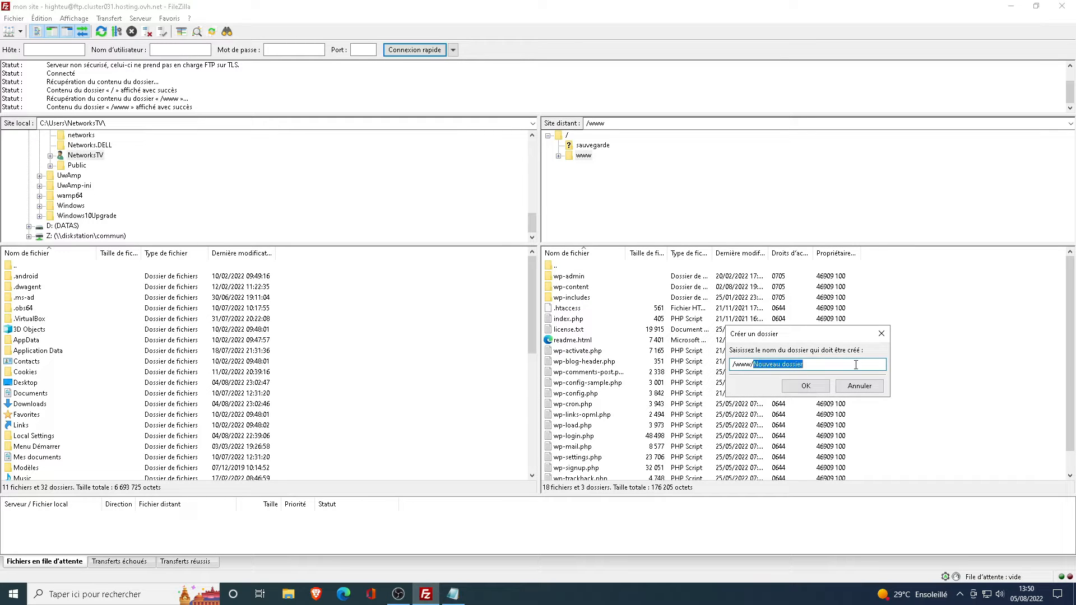
pyautogui.write('site-demo')
pyautogui.click(805, 386)
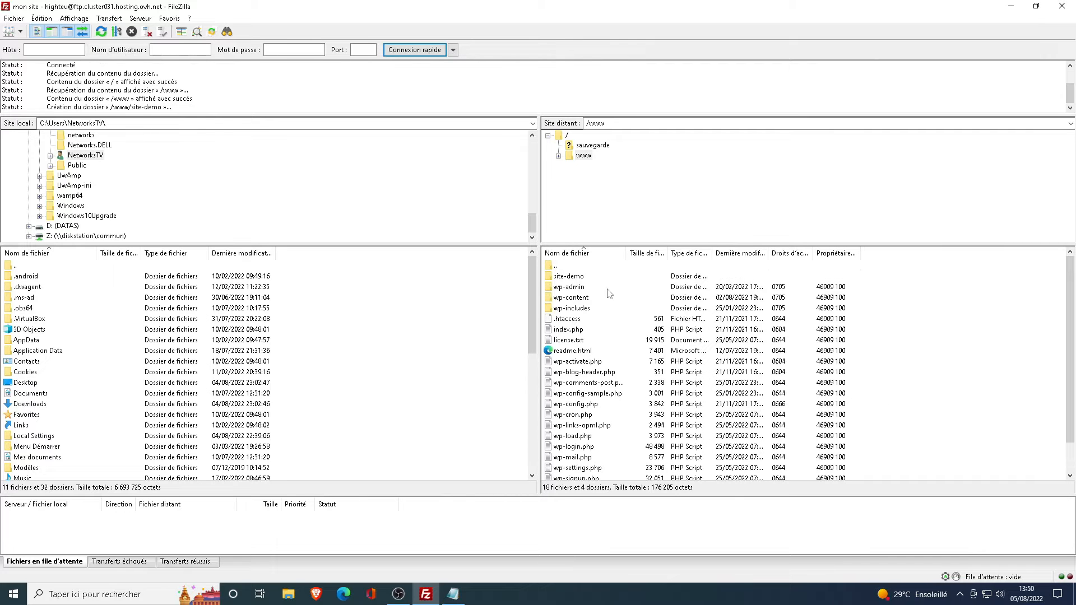
pyautogui.doubleClick(583, 277)
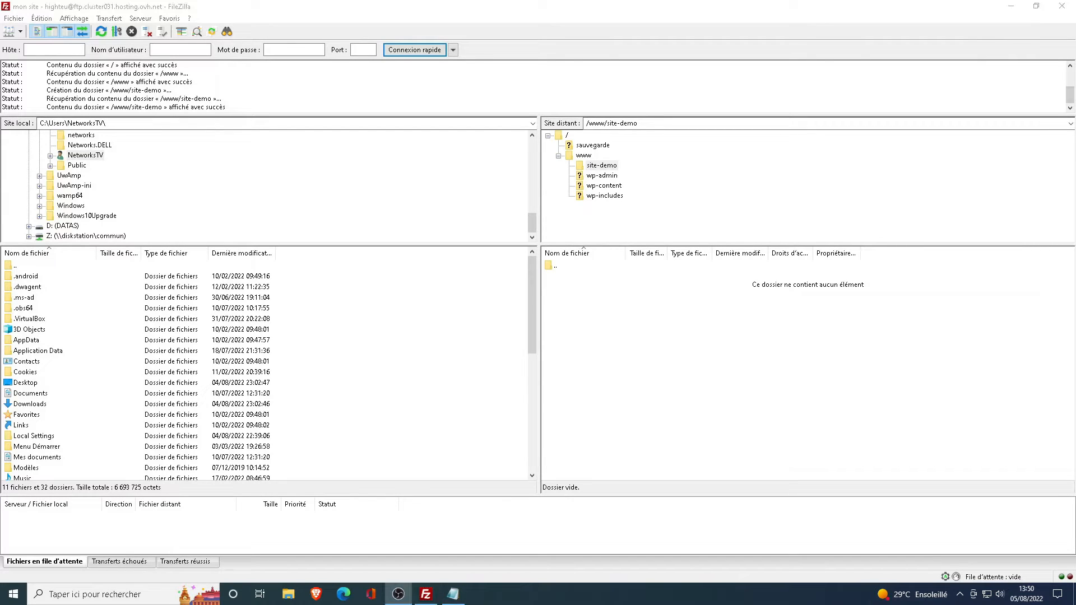
# Step: Open the local folder C:\wamp64\www\demo-site containing the WordPress files
pyautogui.click(695, 387)
pyautogui.moveTo(532, 224); pyautogui.dragTo(540, 141)
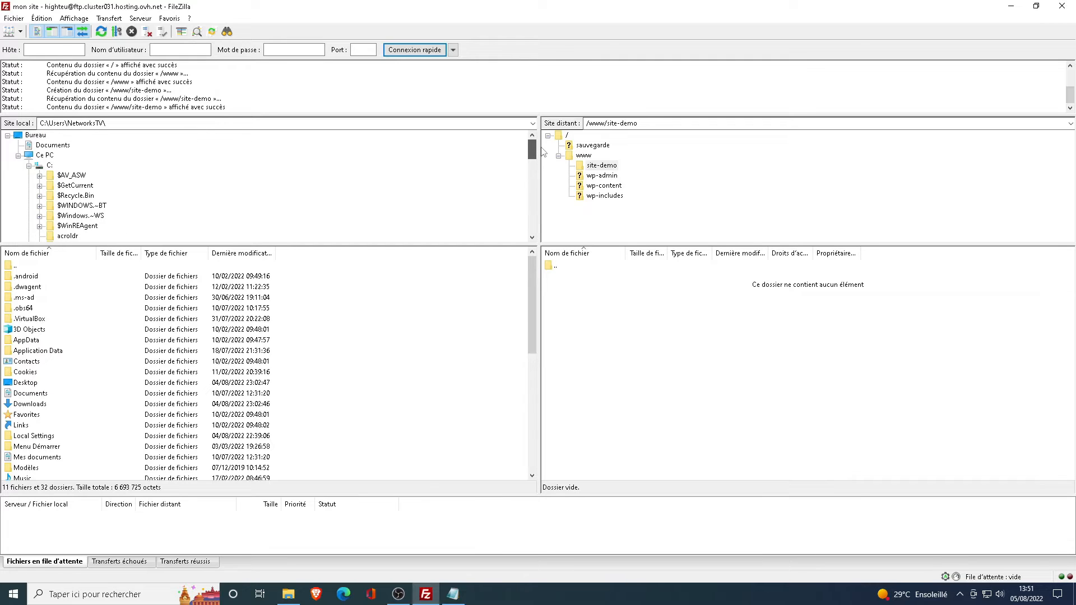
pyautogui.click(49, 166)
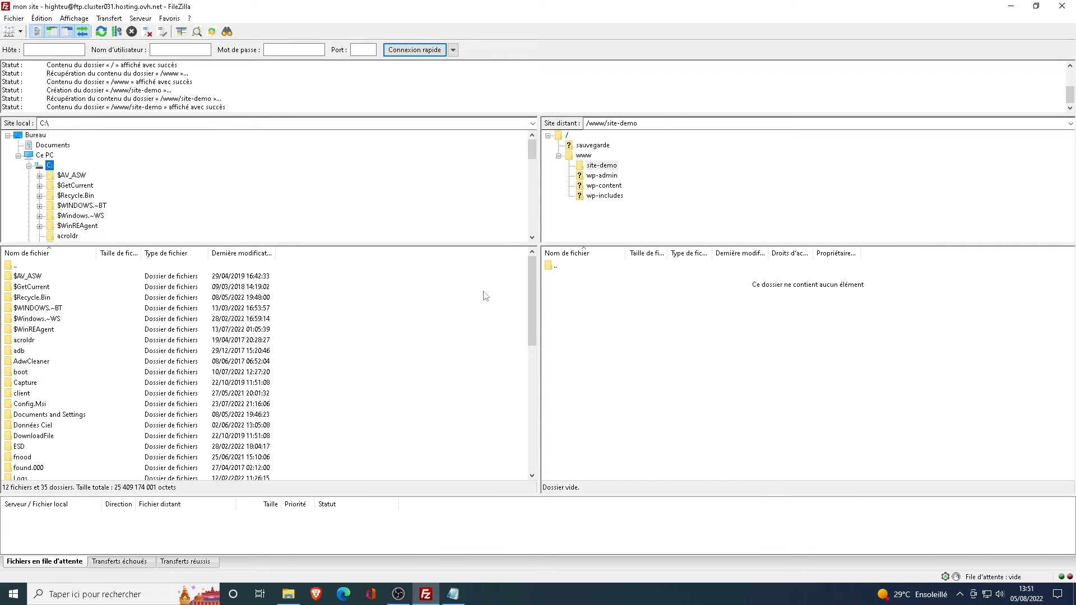
pyautogui.moveTo(530, 316); pyautogui.dragTo(521, 407)
pyautogui.doubleClick(23, 405)
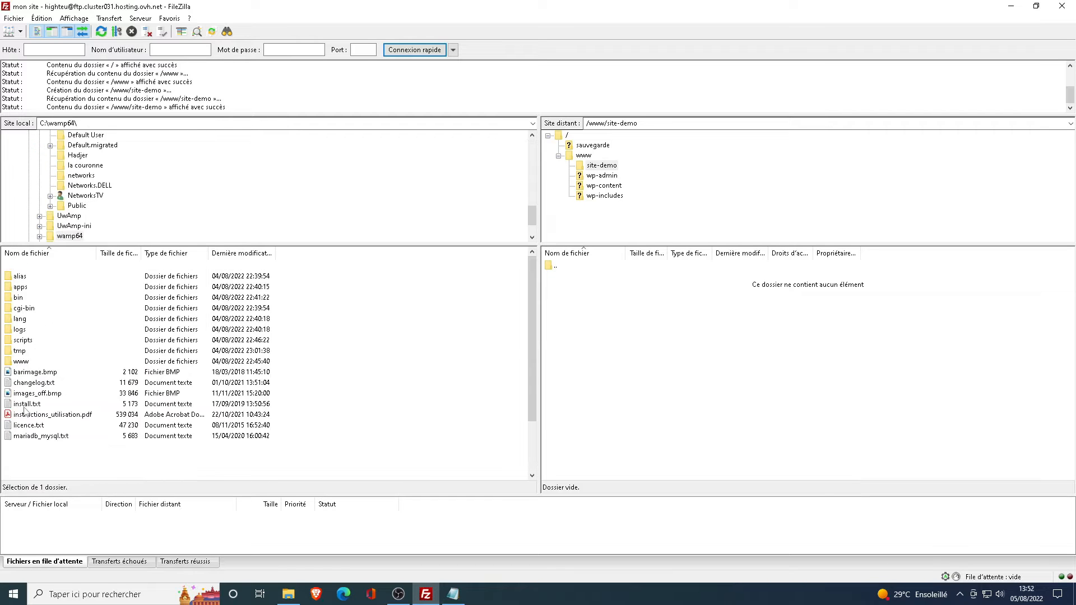
pyautogui.click(20, 362)
pyautogui.doubleClick(20, 363)
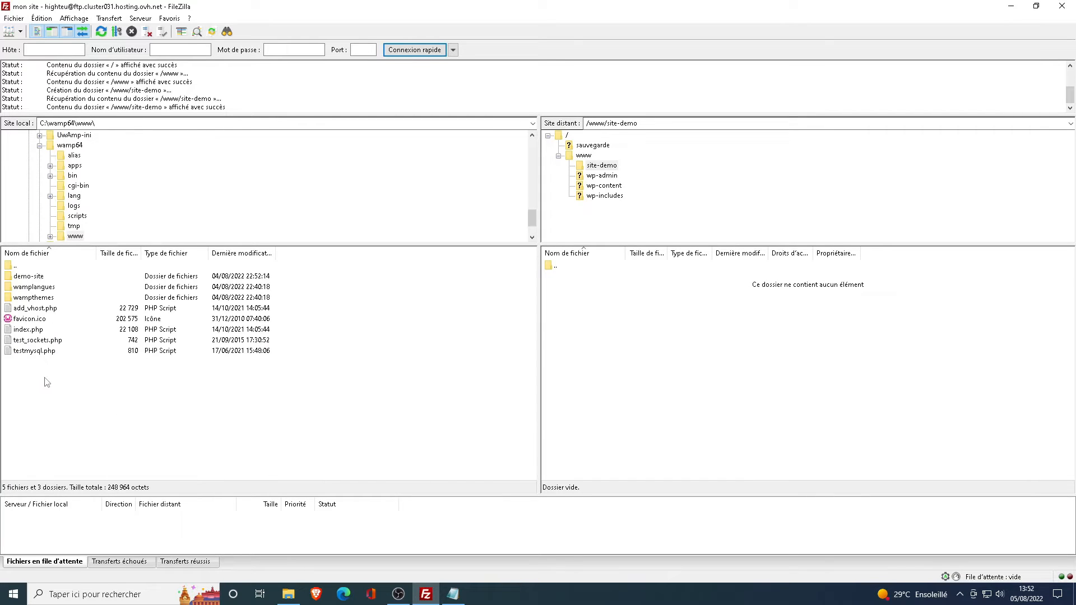
pyautogui.doubleClick(28, 276)
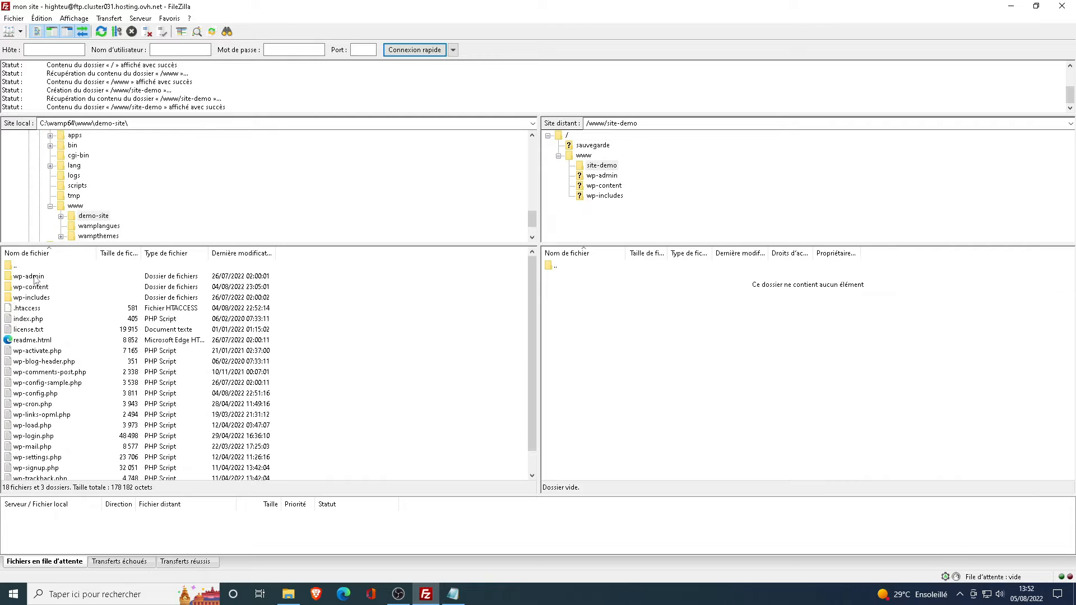
# Step: Upload all folders and files of the local demo-site to the remote /www/site-demo folder, and close the FTP client once transferred
pyautogui.click(34, 277)
pyautogui.moveTo(325, 279); pyautogui.dragTo(5, 523)
pyautogui.moveTo(46, 363); pyautogui.dragTo(699, 345)
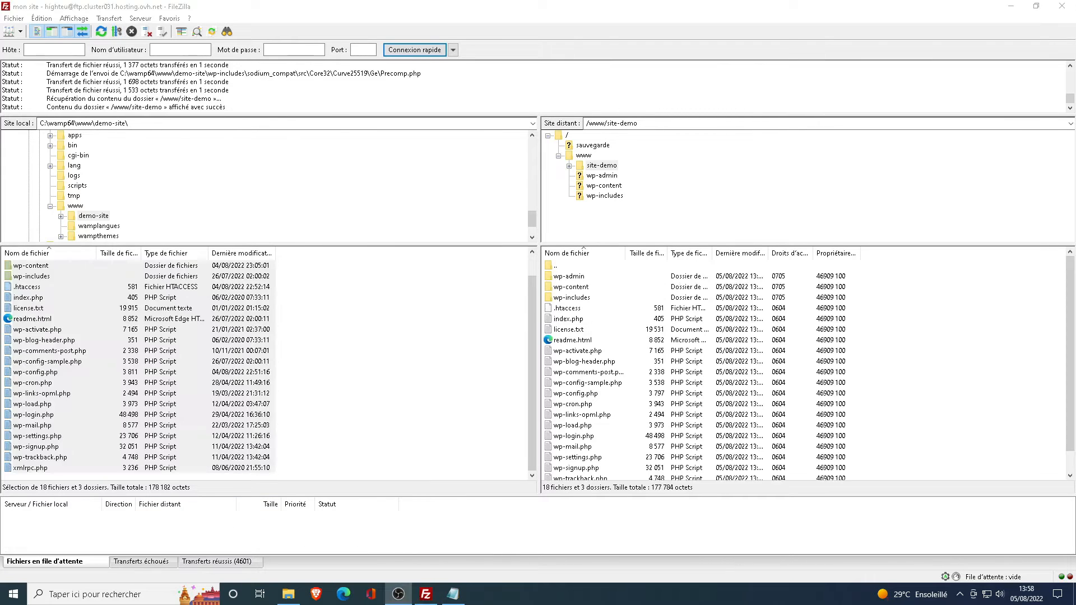
pyautogui.click(90, 531)
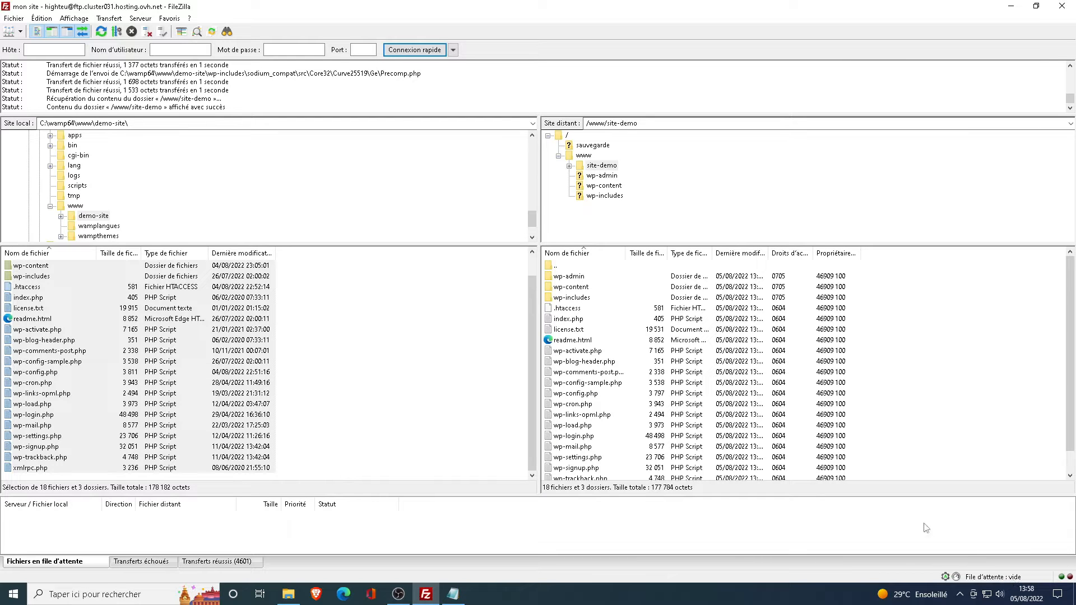
pyautogui.click(1062, 5)
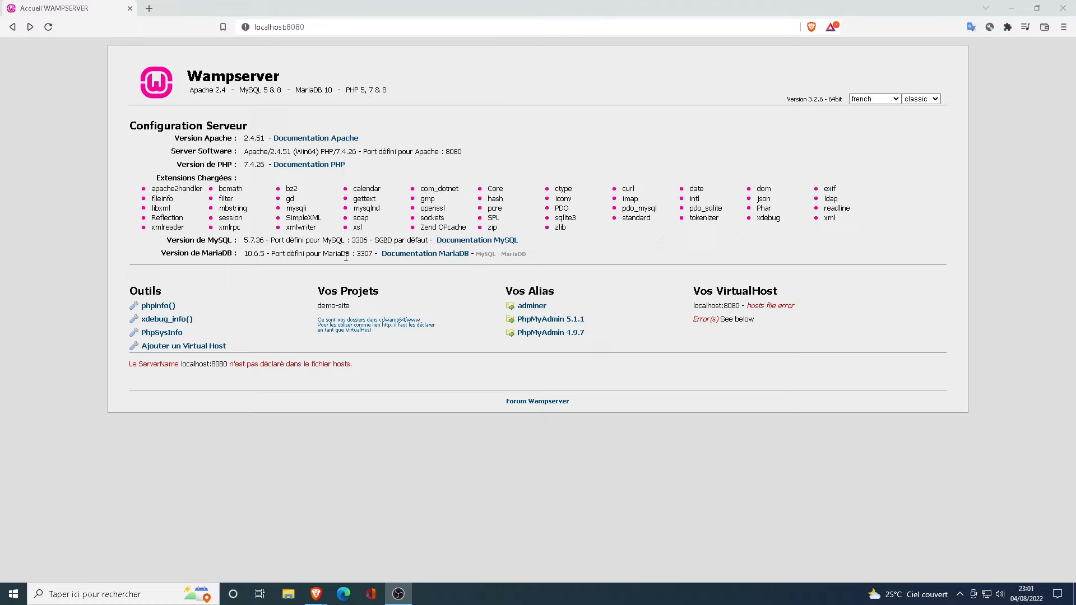
# Step: Open PhpMyAdmin 5.1.1 from the Wampserver page and log in to the MySQL server as root with a blank password
pyautogui.click(549, 319)
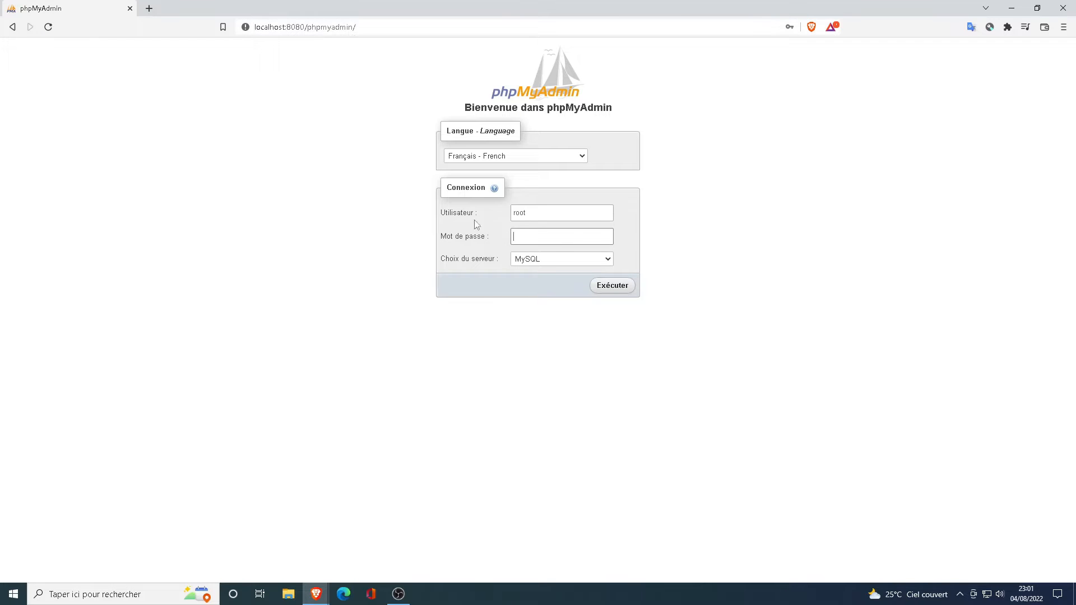
pyautogui.click(546, 234)
pyautogui.click(688, 238)
pyautogui.click(611, 286)
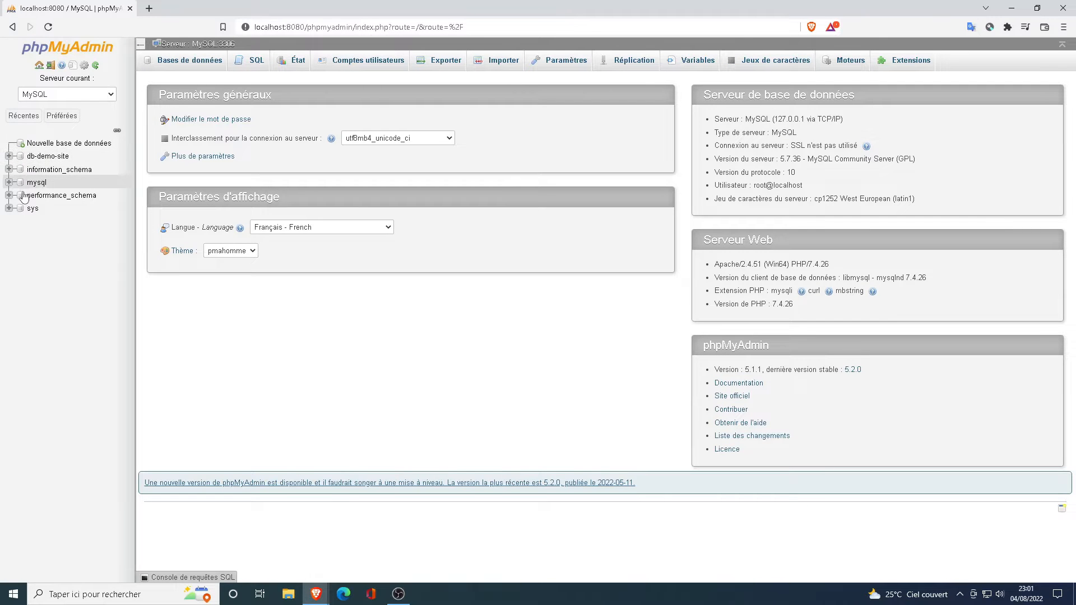
# Step: Open the export of the db-demo-site database and choose the custom method (Personnalisée), keeping the SQL format
pyautogui.click(9, 155)
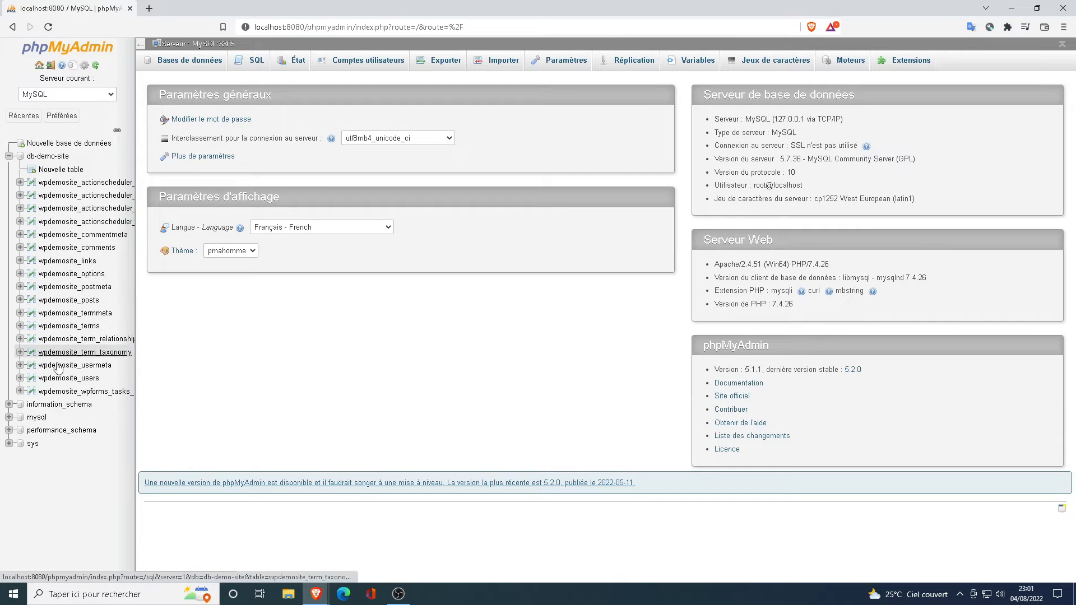
pyautogui.click(57, 157)
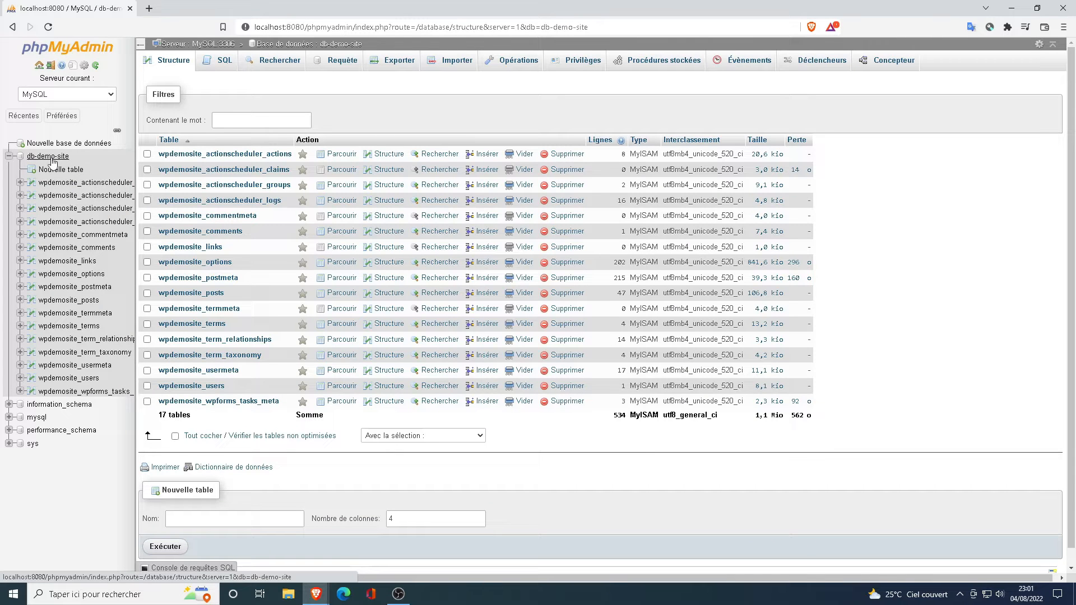
pyautogui.click(398, 62)
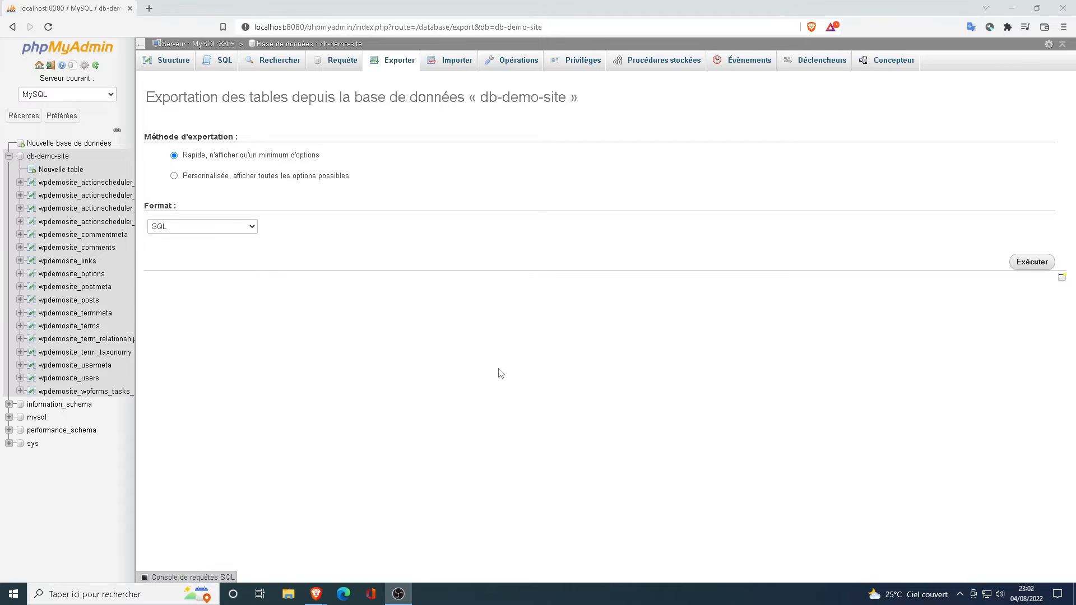
pyautogui.click(174, 177)
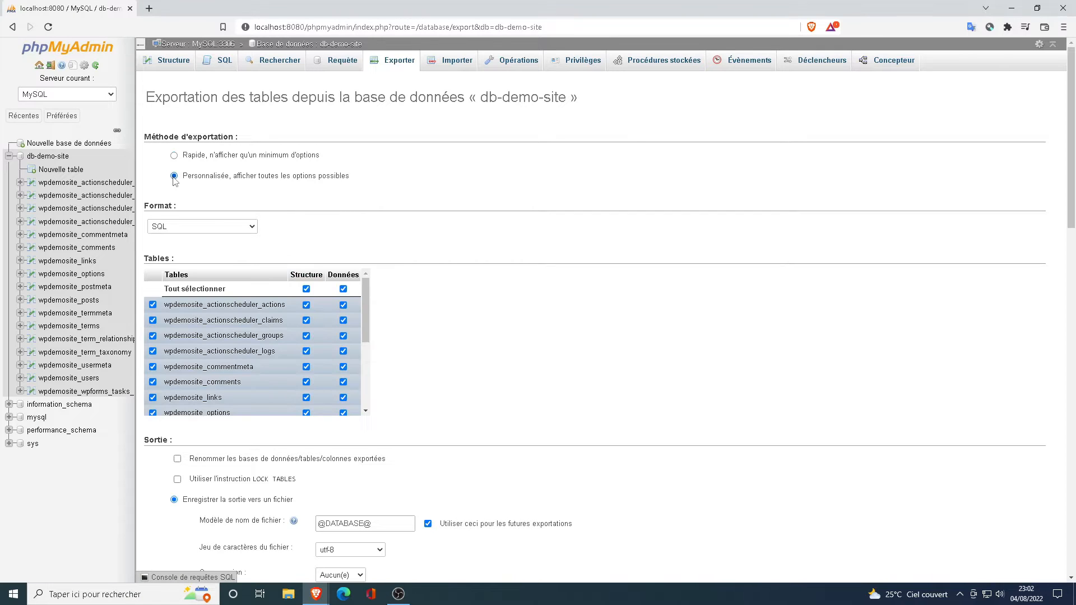
pyautogui.click(201, 229)
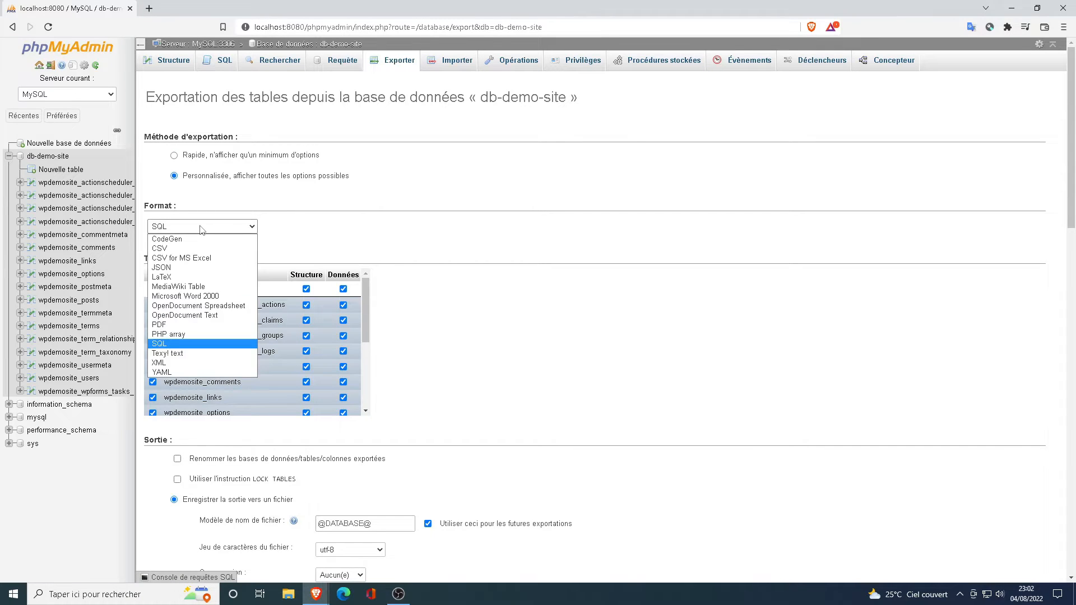
pyautogui.click(202, 230)
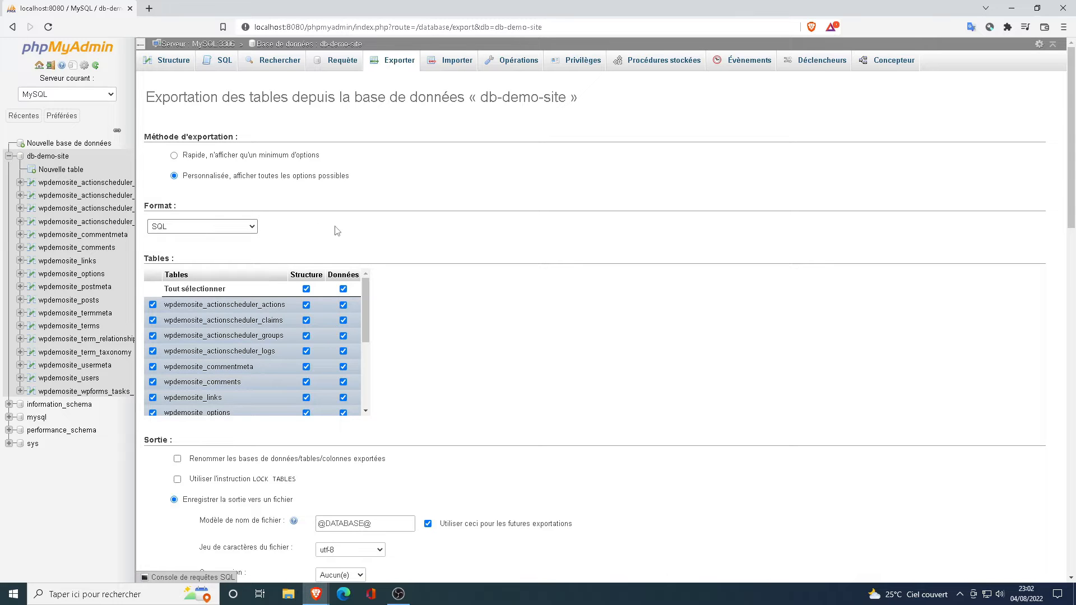
# Step: Review the custom export settings: the selected tables, the output file options, and the object and data creation options
pyautogui.scroll(-5, 369, 325)
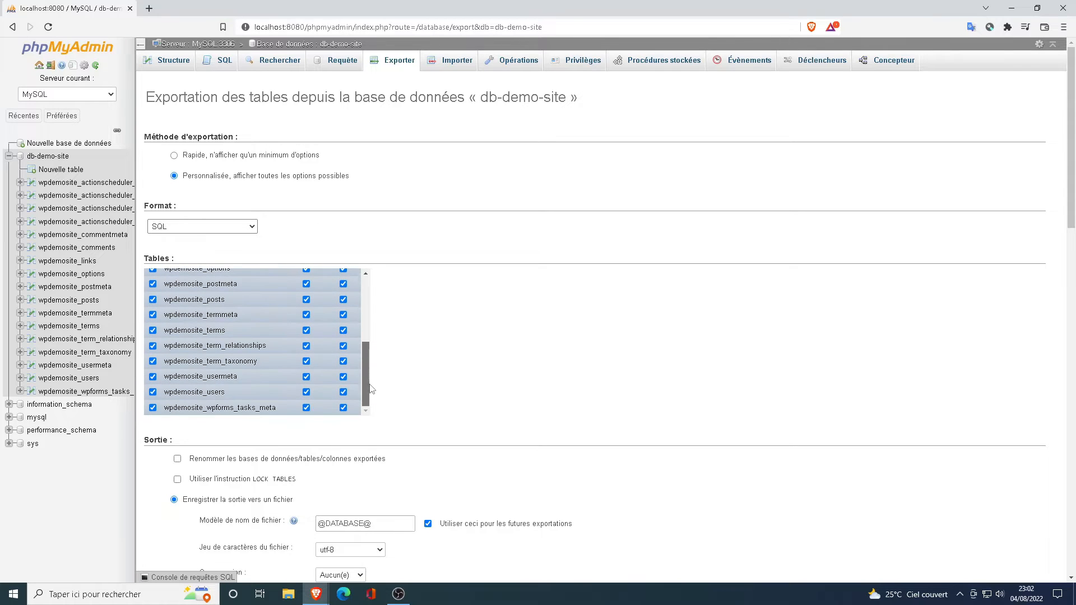
pyautogui.scroll(5, 367, 341)
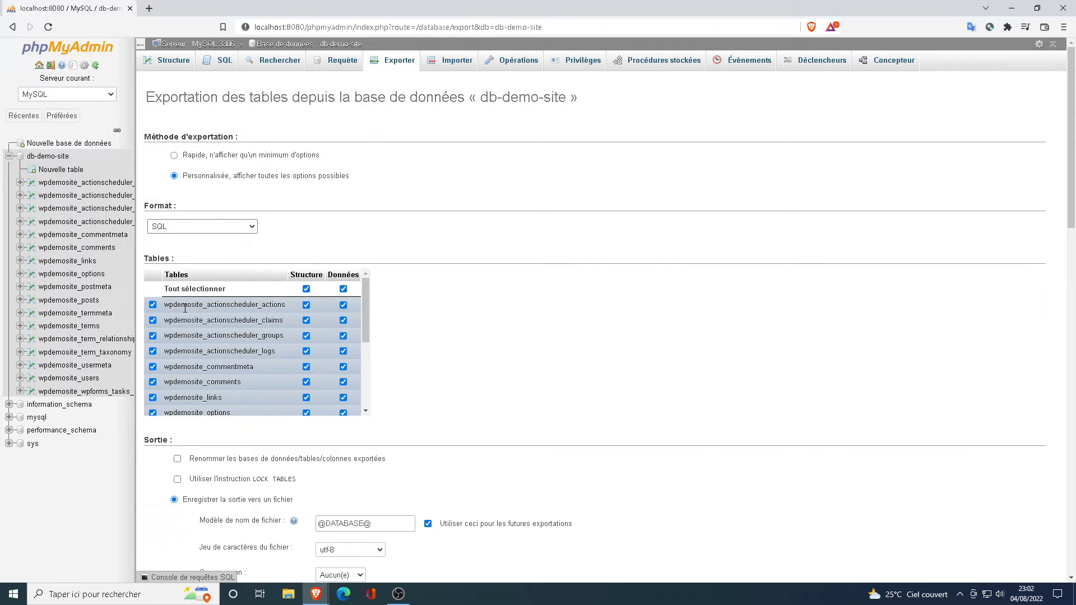
pyautogui.moveTo(365, 314); pyautogui.dragTo(389, 409)
pyautogui.scroll(-3, 427, 379)
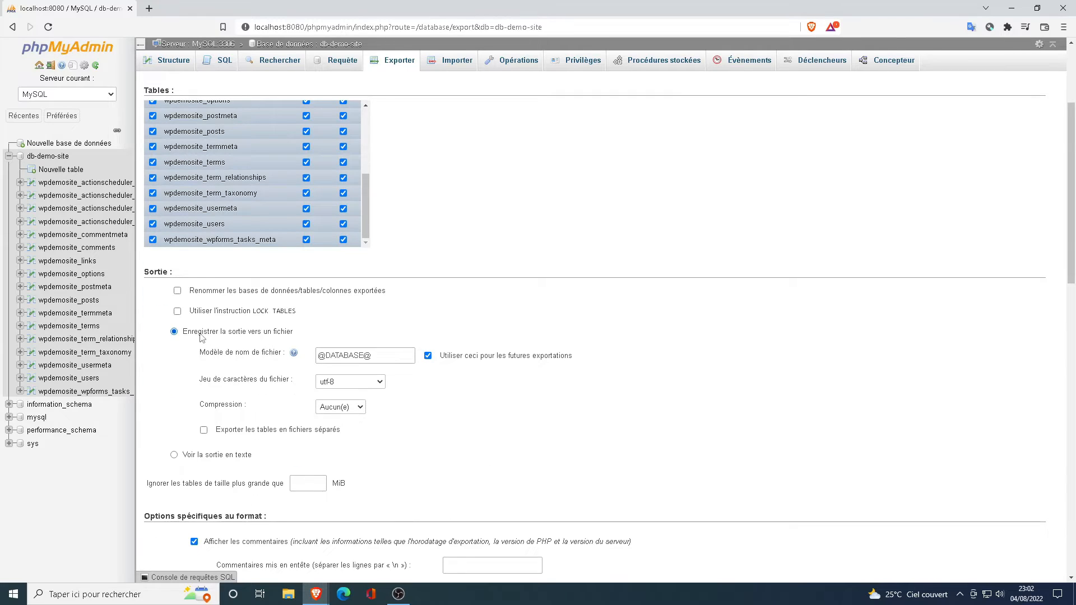
pyautogui.click(349, 354)
pyautogui.scroll(-1, 347, 354)
pyautogui.scroll(-4, 279, 351)
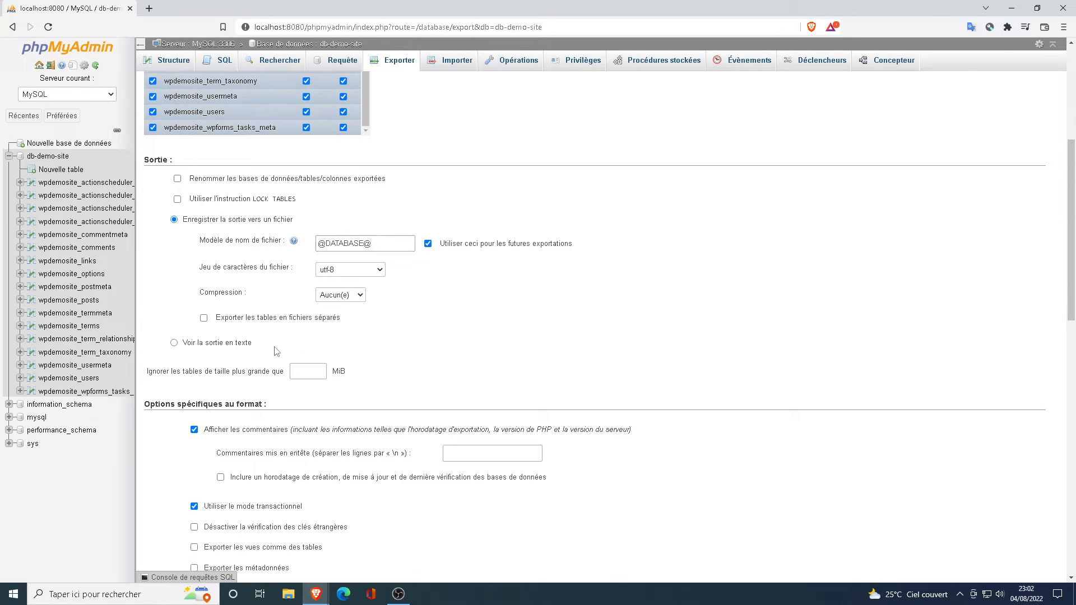
pyautogui.scroll(-10, 275, 350)
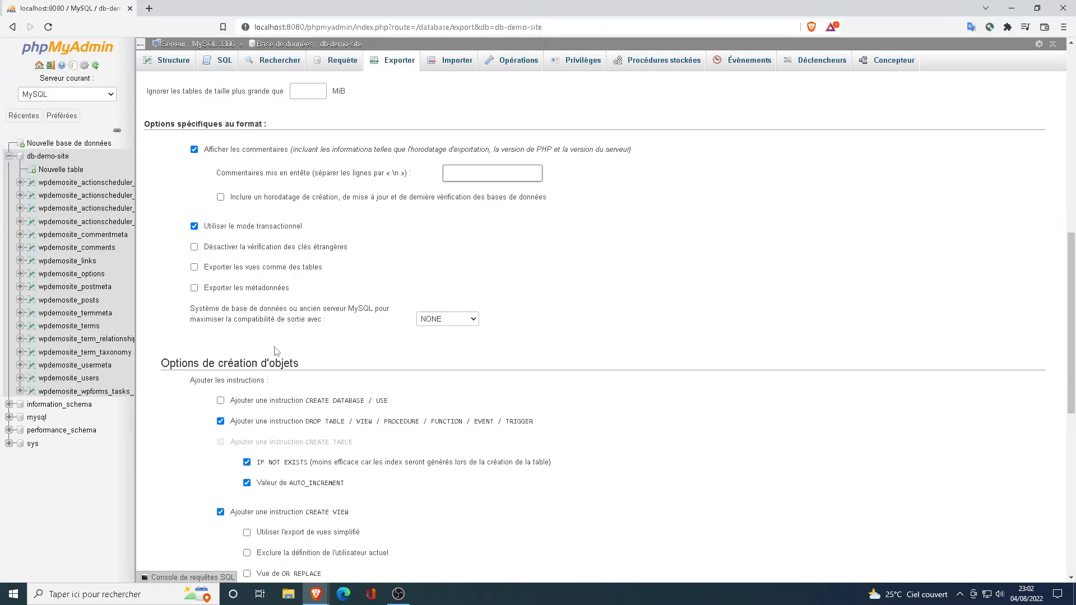
pyautogui.scroll(-1, 276, 351)
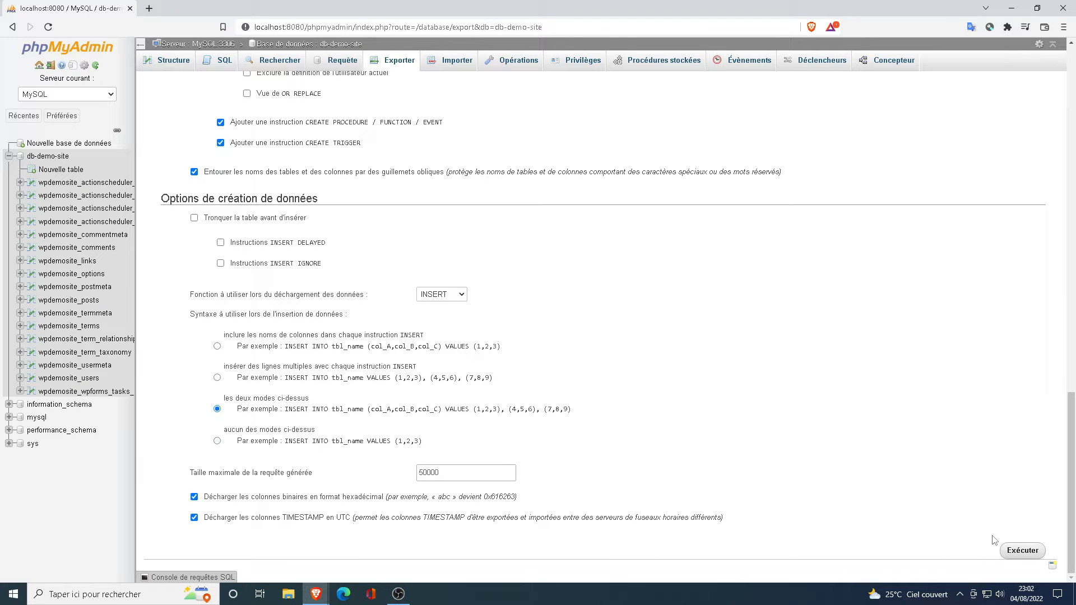
# Step: Run the export, save it as the SQL file db-demo-site in the Bureau folder, and close the browser
pyautogui.click(1024, 551)
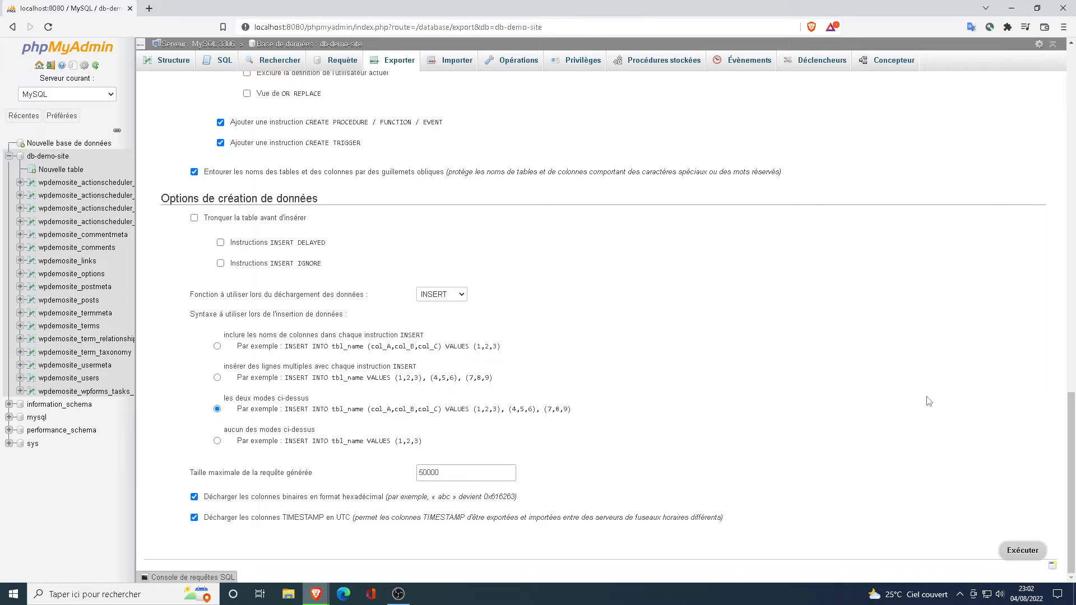
pyautogui.click(44, 123)
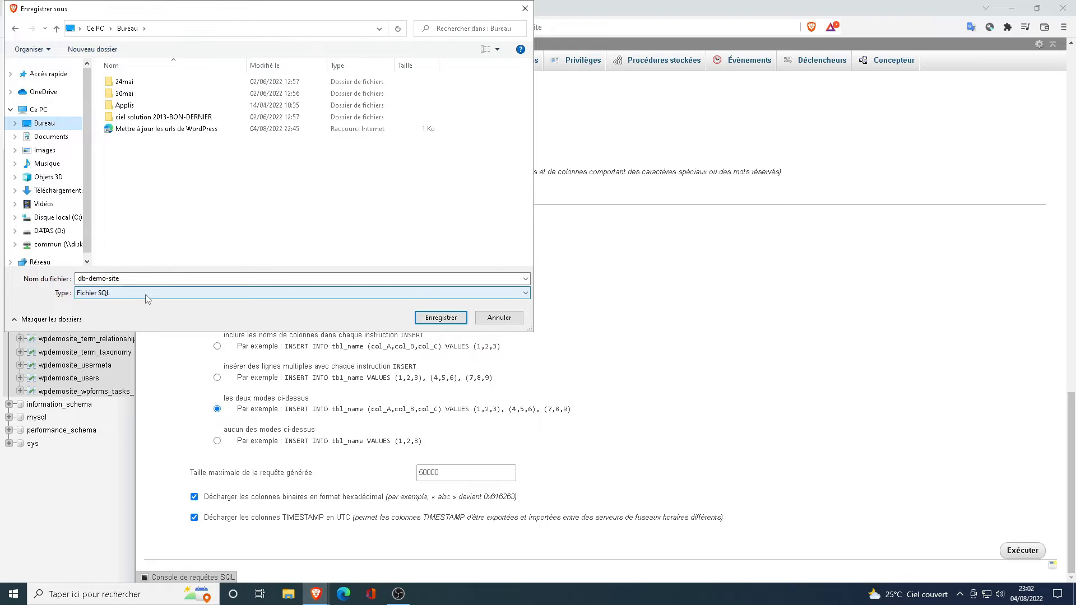
pyautogui.click(440, 317)
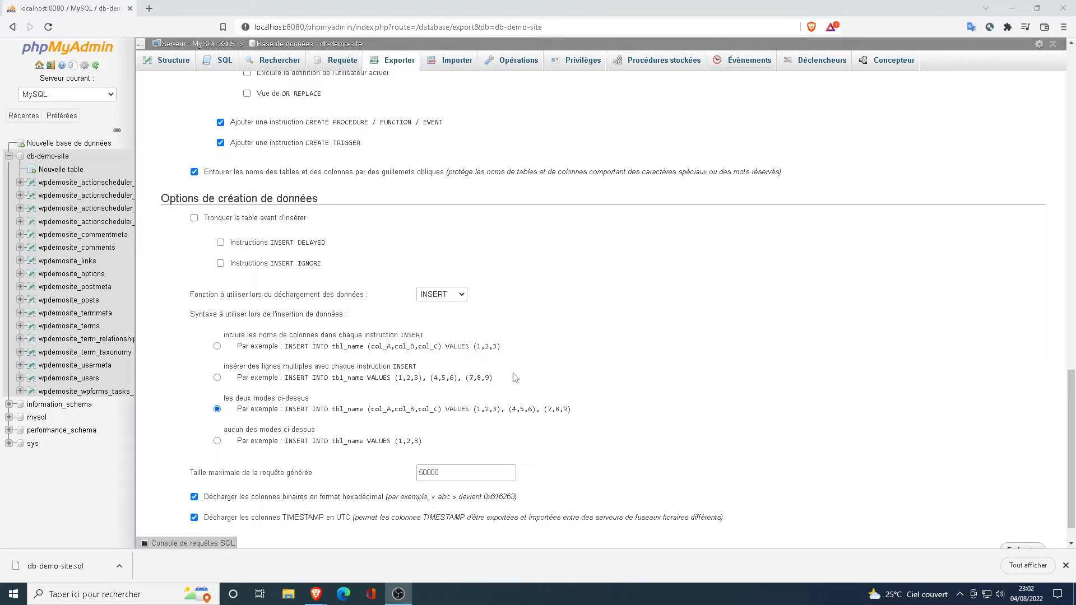
pyautogui.click(1063, 7)
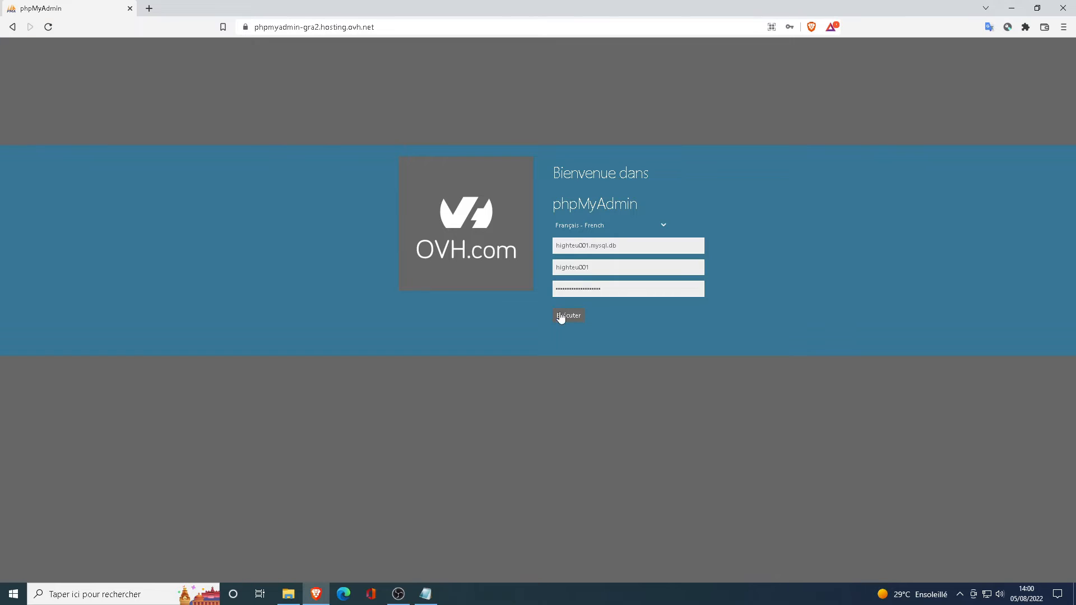
# Step: Log in to OVH's phpMyAdmin with the filled-in database server, username and password, and dismiss the offer to save the password
pyautogui.click(577, 249)
pyautogui.click(581, 270)
pyautogui.click(585, 285)
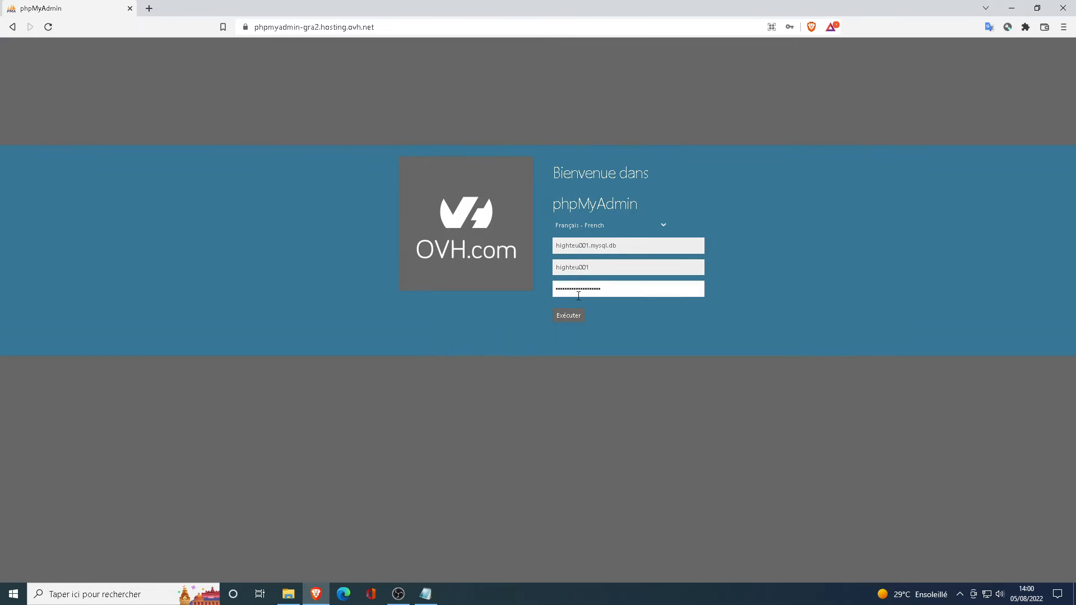
pyautogui.click(567, 316)
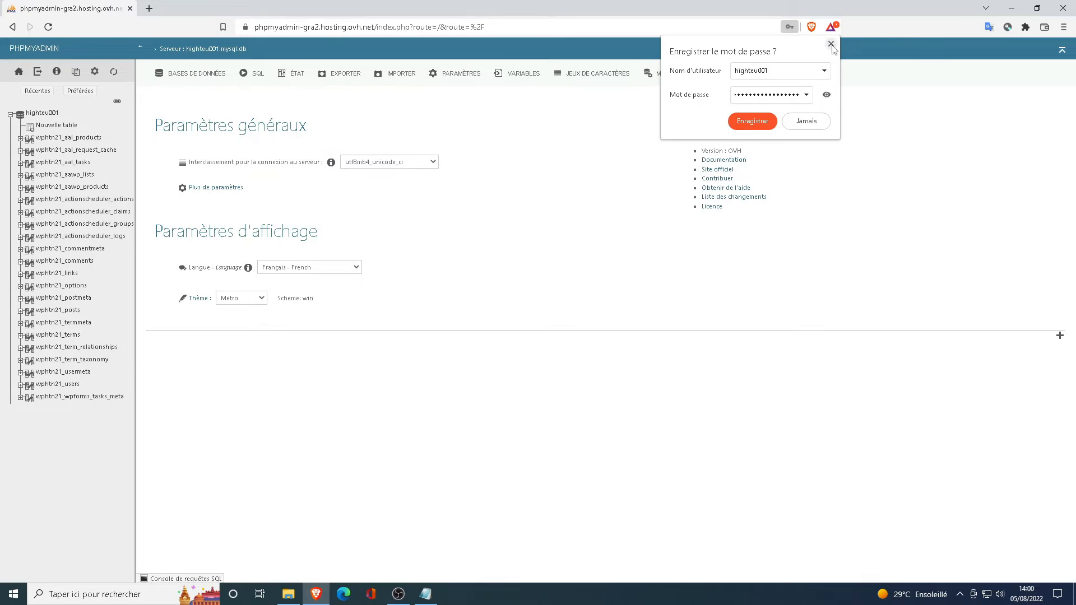
pyautogui.click(831, 44)
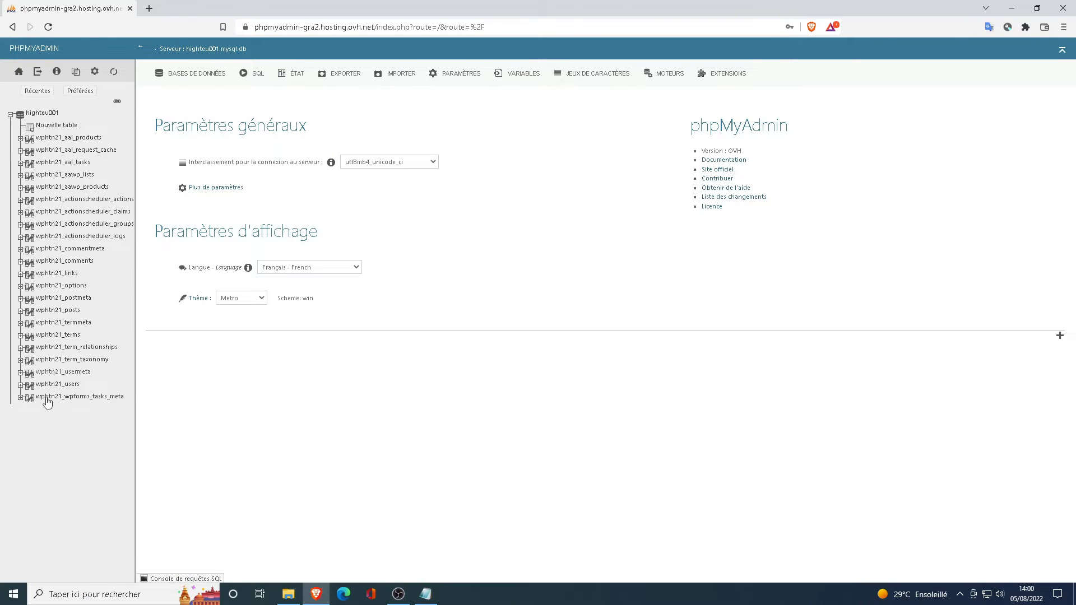
# Step: Import db-demo-site.sql from the Bureau folder into the hosted OVH database in SQL format with utf-8 encoding
pyautogui.click(49, 114)
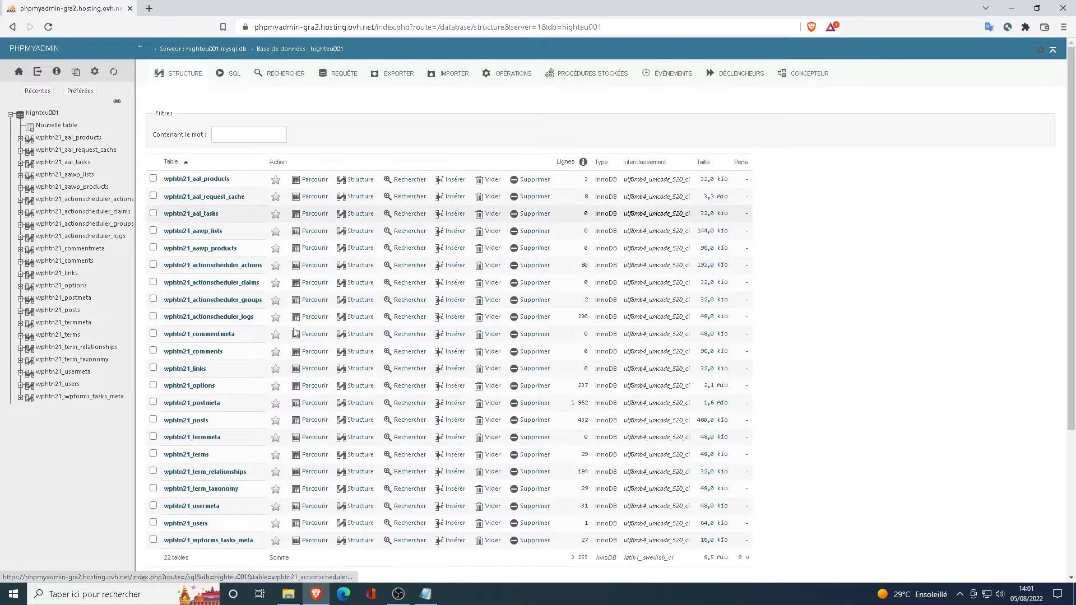
pyautogui.click(451, 82)
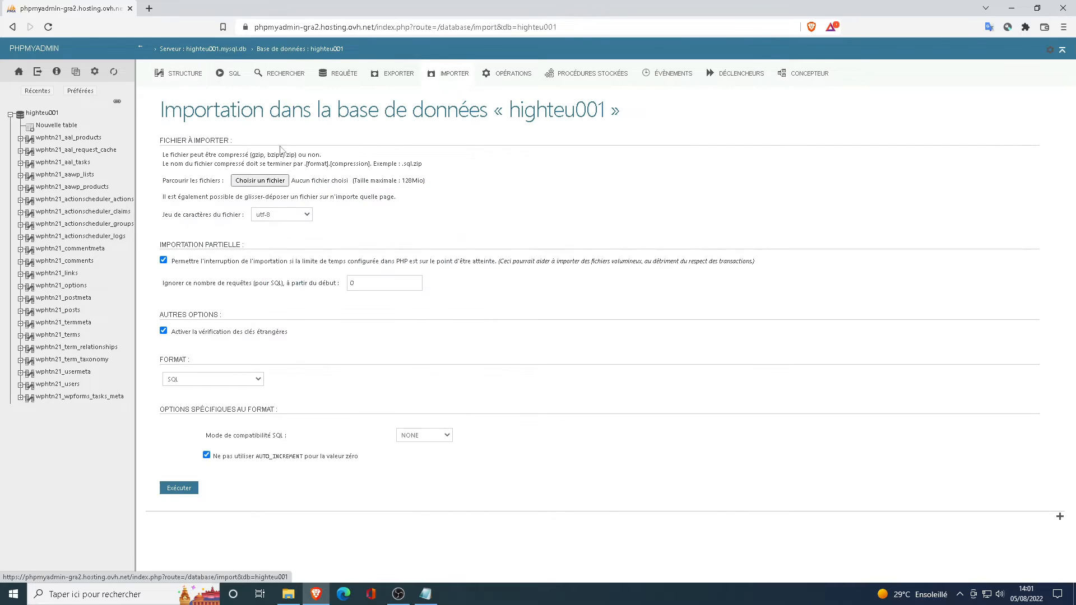
pyautogui.click(259, 180)
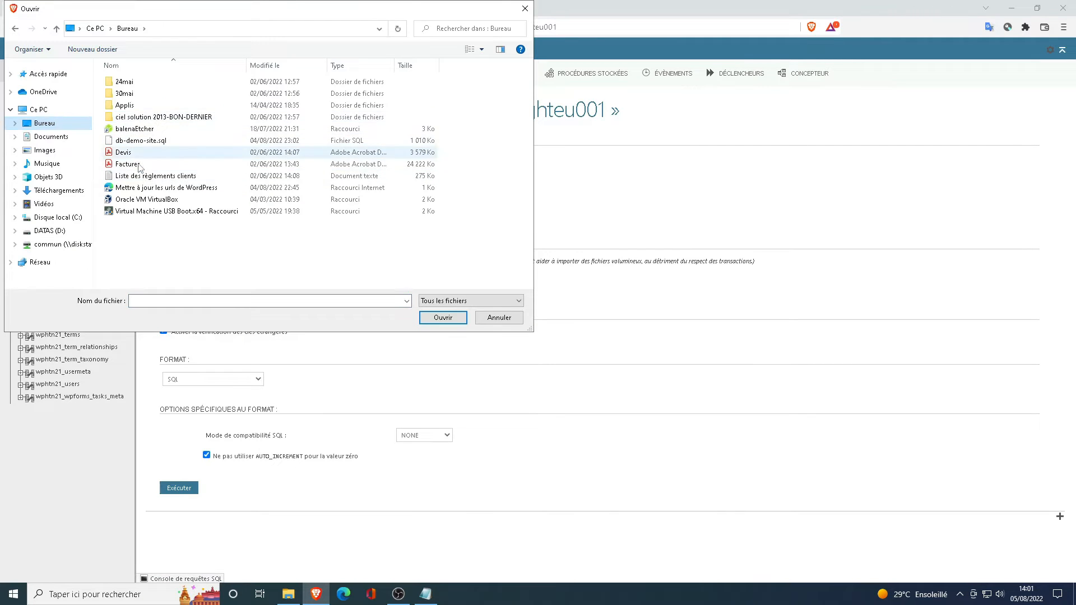
pyautogui.click(153, 141)
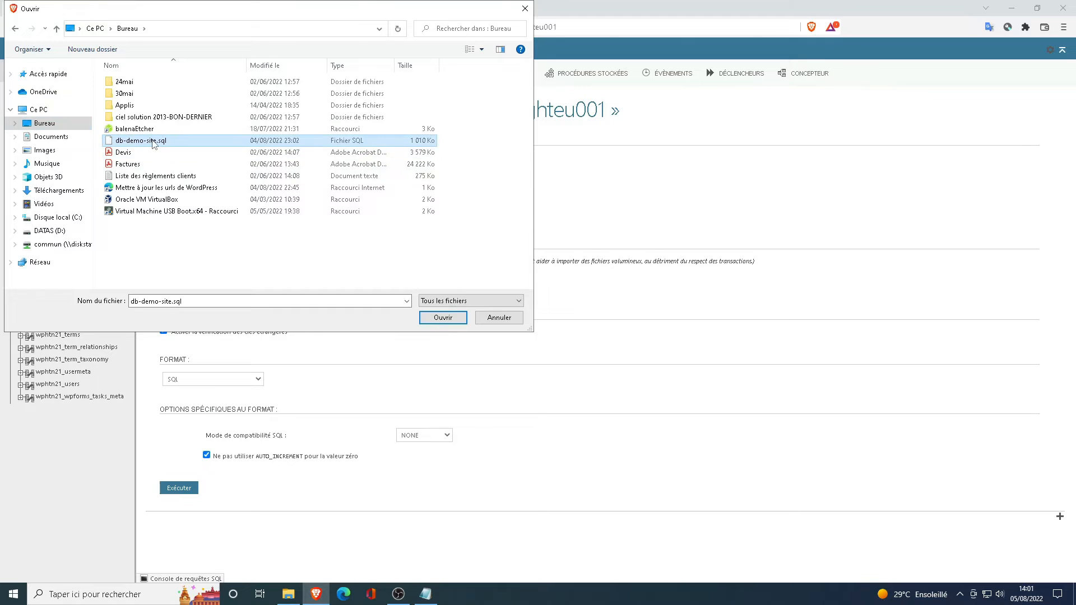
pyautogui.click(443, 318)
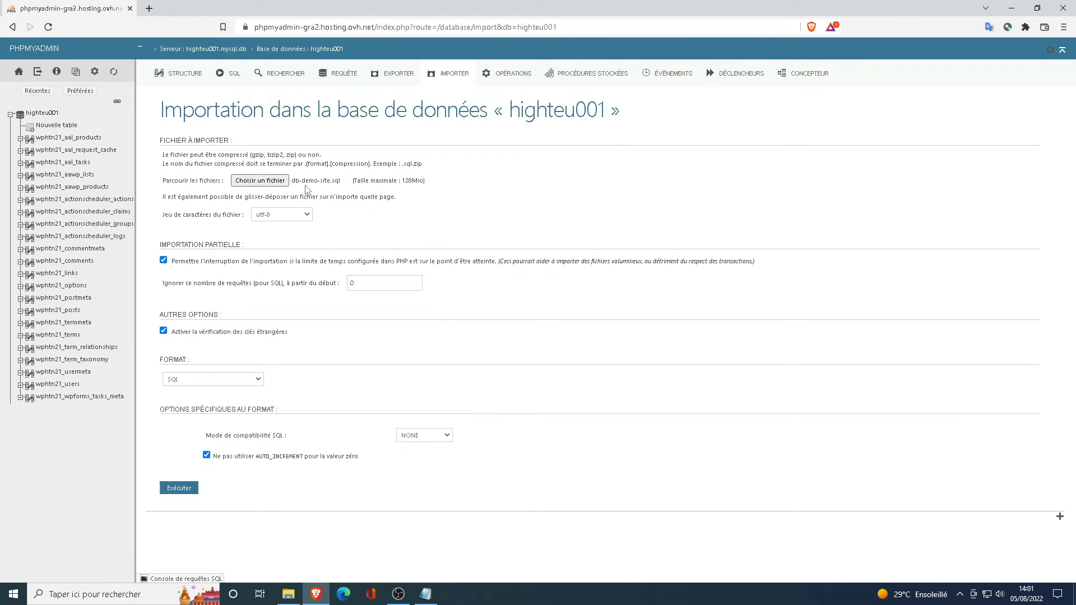
pyautogui.click(180, 488)
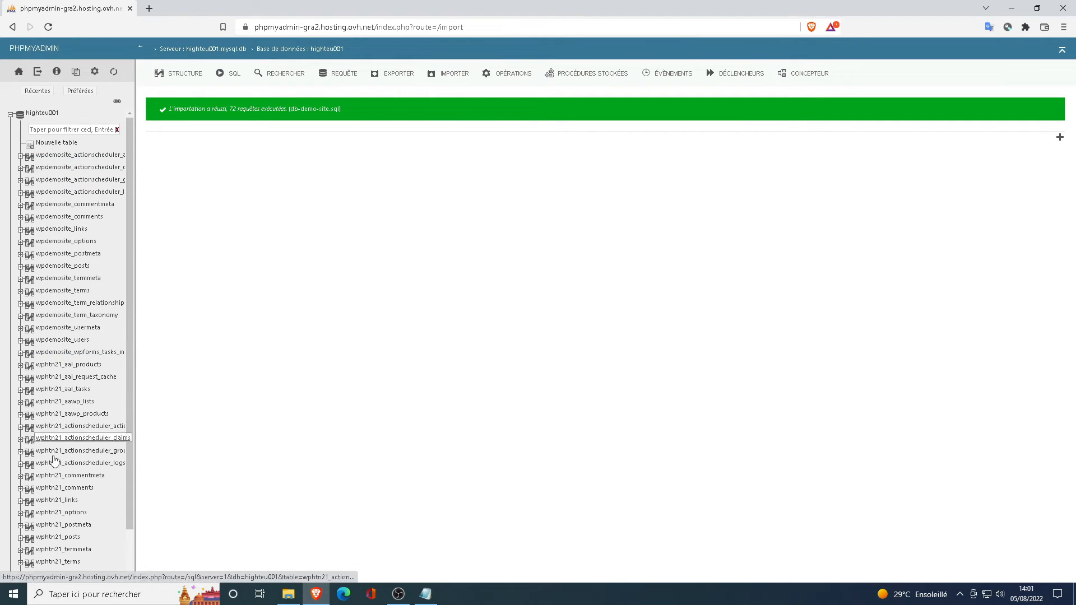
pyautogui.scroll(-1, 45, 426)
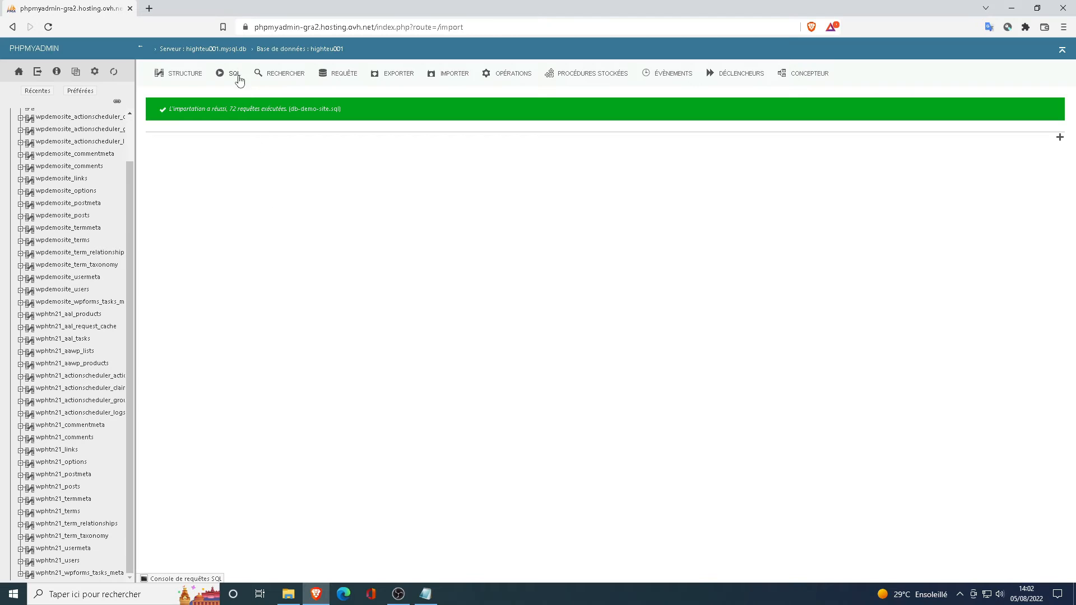
pyautogui.click(234, 74)
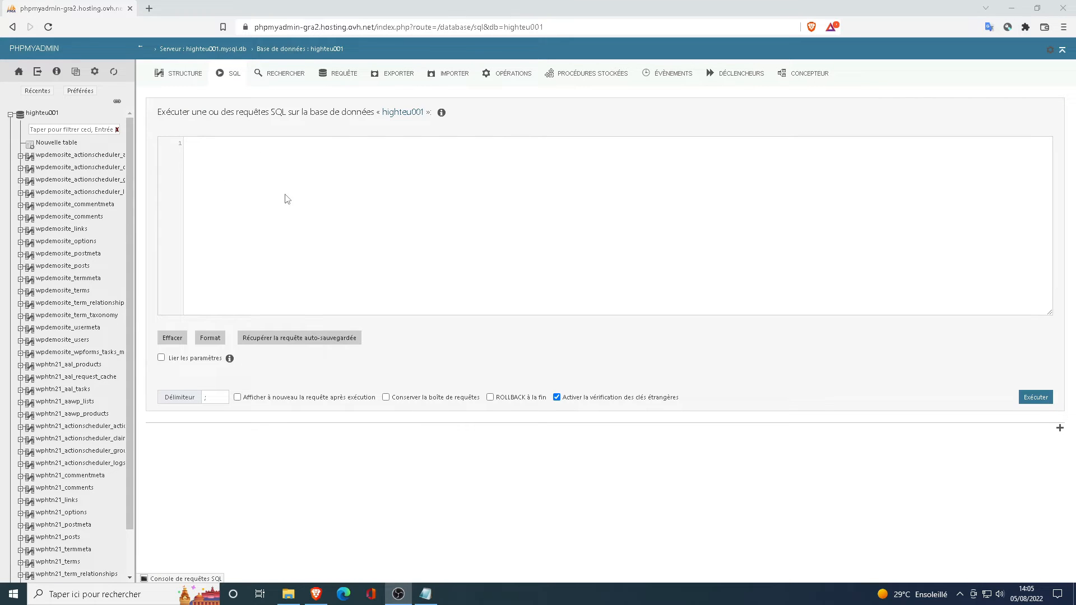
pyautogui.click(287, 198)
pyautogui.write("UPDATE `wp_options` SET option_value = replace(option_value, 'https://www.ancien-site.com', 'https://www.nouveau-site.com') WHERE option_name = 'home' OR option_name = 'siteurl'; UPDATE `wp_posts` SET guid = replace(guid, 'https://www.ancien-site.com','https://www.nouveau-site.com'); UPDATE `wp_posts` SET post_content = replace(post_content, 'https://www.ancien-site.com', 'https://www.nouveau-site.com'); UPDATE `wp_postmeta` SET meta_value = replace(meta_value,'https://www.ancien-site.com','https://www.nouveau-site.com'); UPDATE `wp_links` SET link_url = replace(link_url,'https://www.ancien-site.com', 'https://www.nouveau-site.com');")
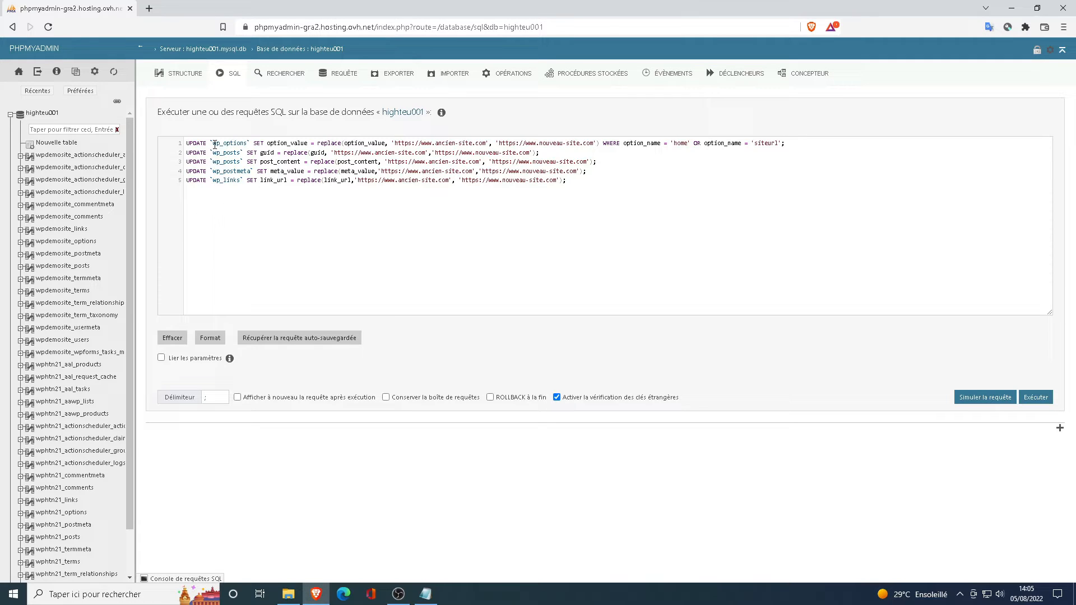
pyautogui.moveTo(424, 142); pyautogui.dragTo(455, 142)
pyautogui.moveTo(528, 143); pyautogui.dragTo(562, 143)
pyautogui.click(388, 153)
# Step: Change the table prefix from wp_ to wpdemosite_ in all five UPDATE queries
pyautogui.moveTo(212, 144); pyautogui.dragTo(245, 144)
pyautogui.click(219, 144)
pyautogui.write('demosite')
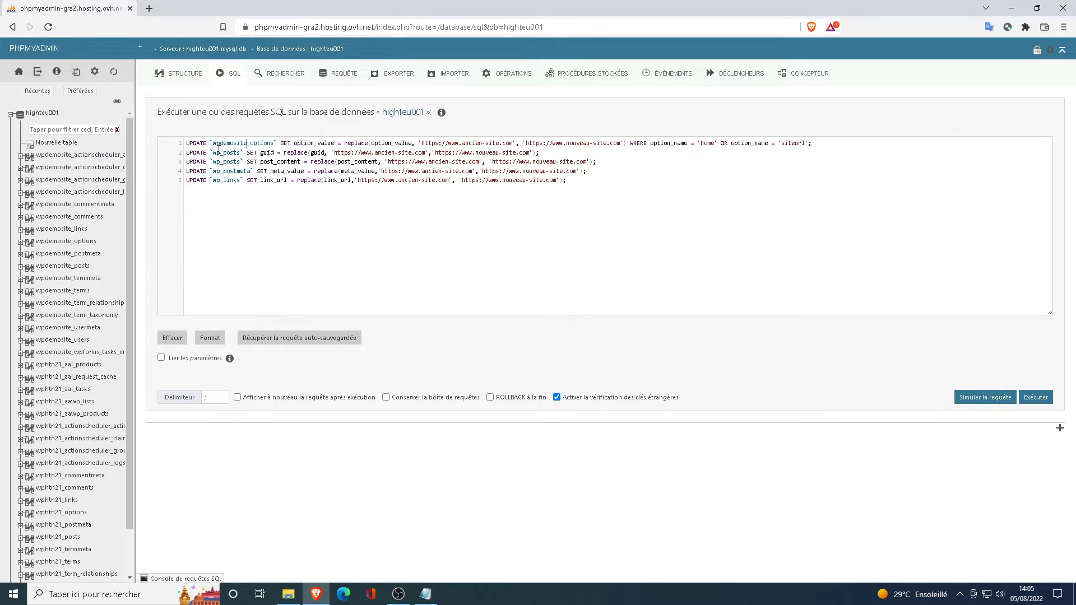
pyautogui.write('demosite')
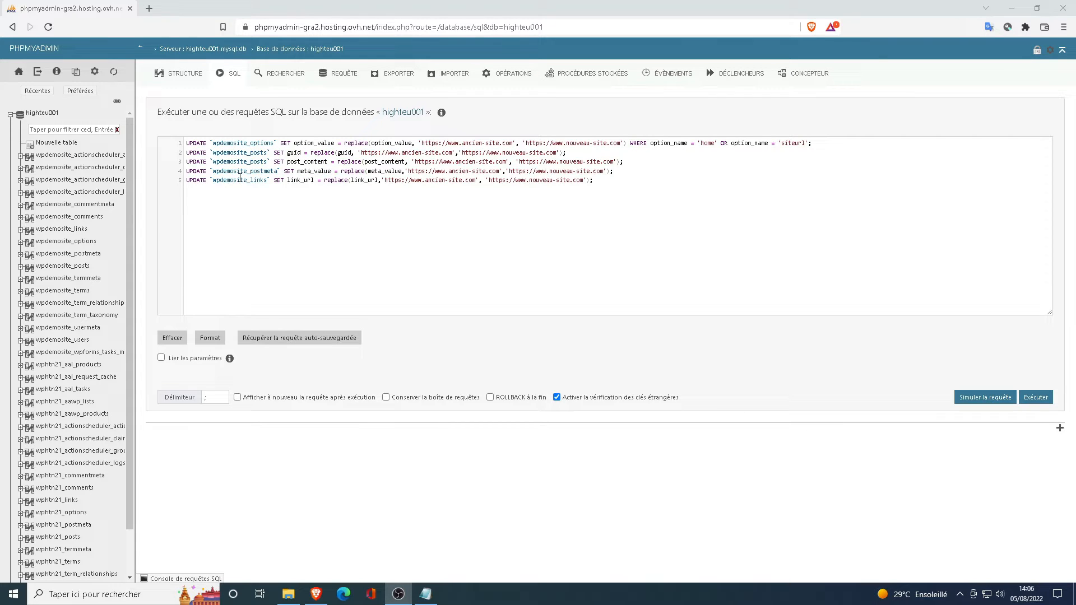
pyautogui.moveTo(438, 144); pyautogui.dragTo(596, 145)
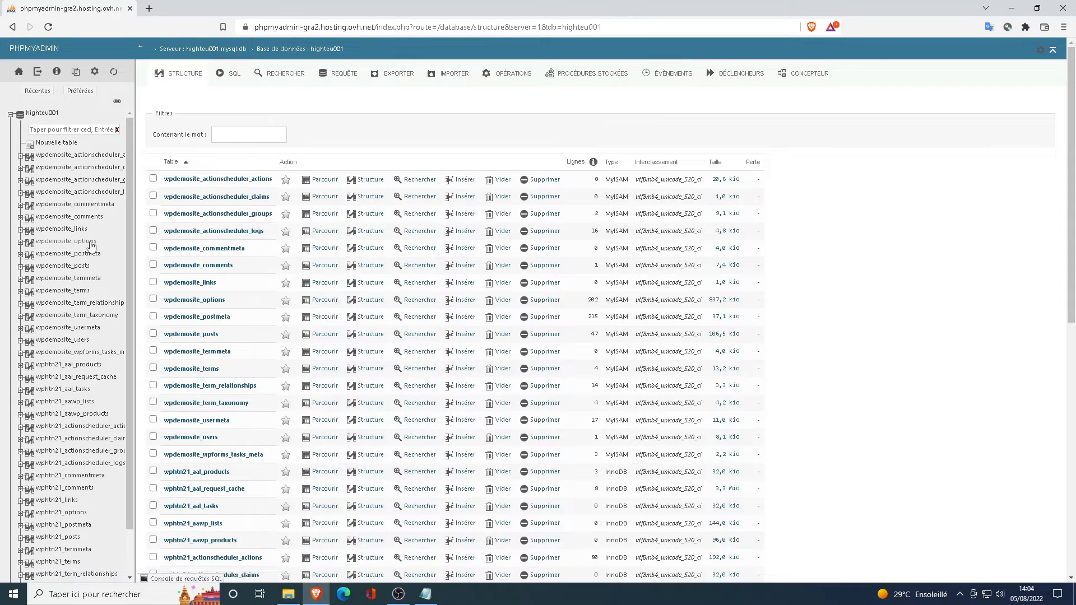
pyautogui.click(91, 245)
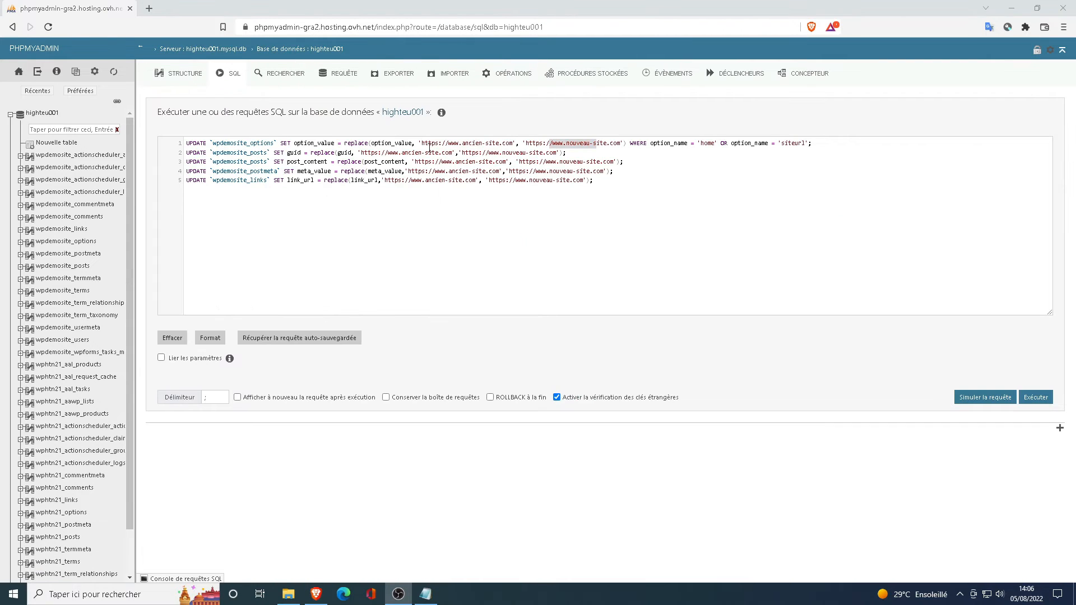
pyautogui.moveTo(421, 145); pyautogui.dragTo(511, 141)
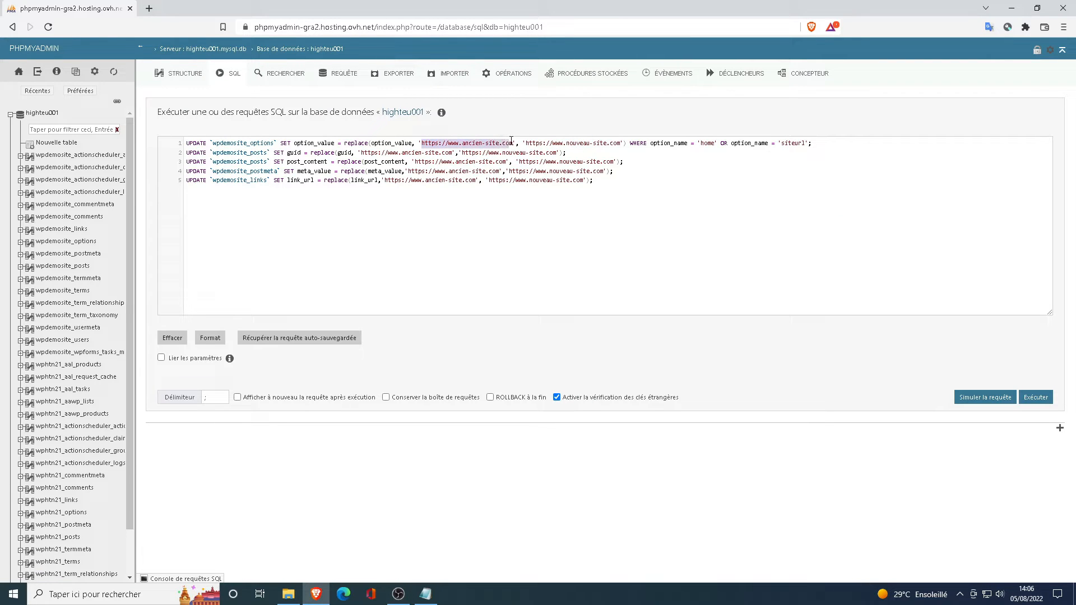
pyautogui.write('http://localhost:8080/demo-site')
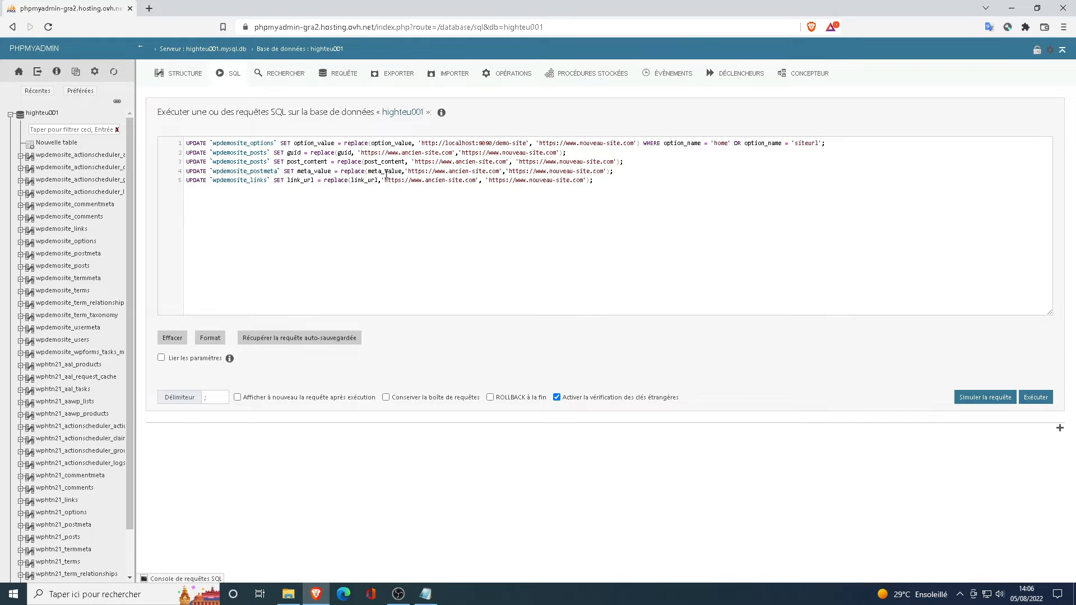
pyautogui.moveTo(361, 152); pyautogui.dragTo(507, 161)
pyautogui.write('http://localhost:8080/demo-site')
pyautogui.write('http://localhost:8080/demo-site')
pyautogui.moveTo(408, 171); pyautogui.dragTo(476, 180)
pyautogui.write('http://localhost:8080/demo-site')
pyautogui.write('http://localhost:8080/demo-site')
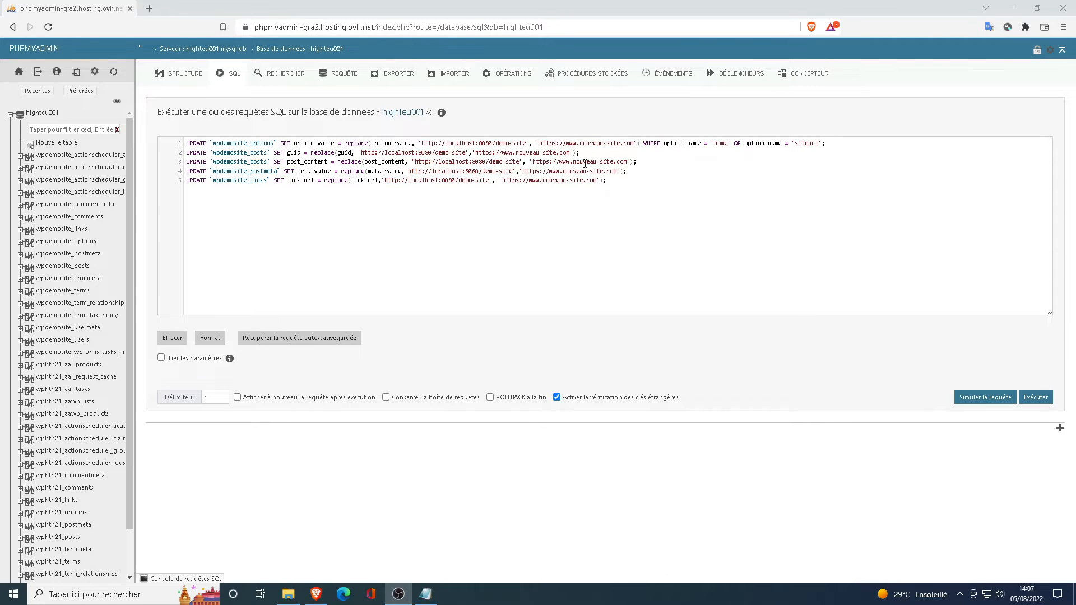
pyautogui.moveTo(539, 143); pyautogui.dragTo(634, 145)
pyautogui.write('https://hightechnetworks.fr/site-demo/')
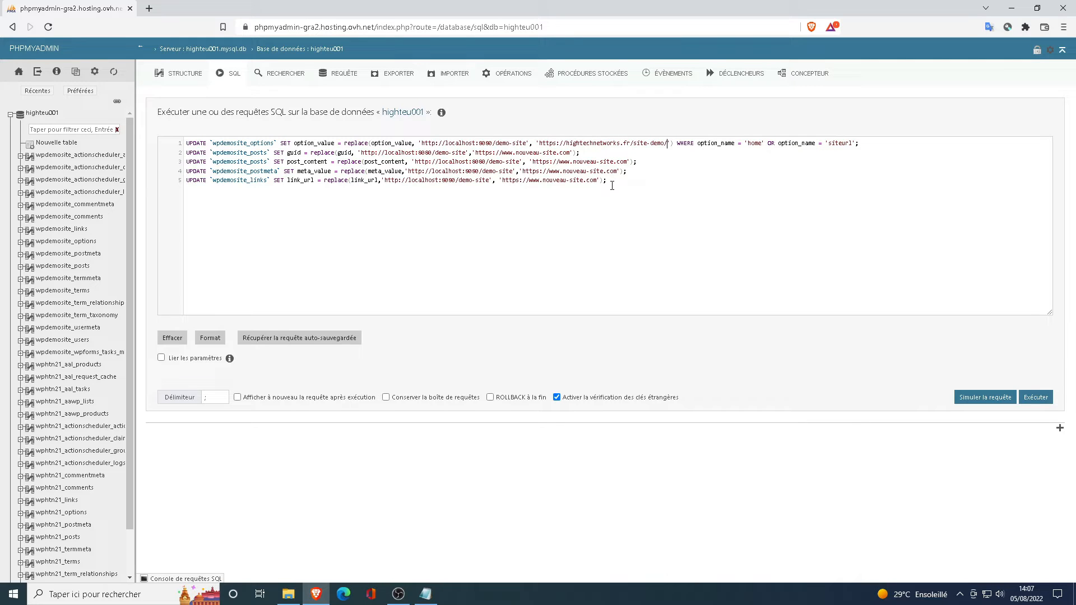
pyautogui.press('BackSpace')
pyautogui.moveTo(539, 144); pyautogui.dragTo(664, 145)
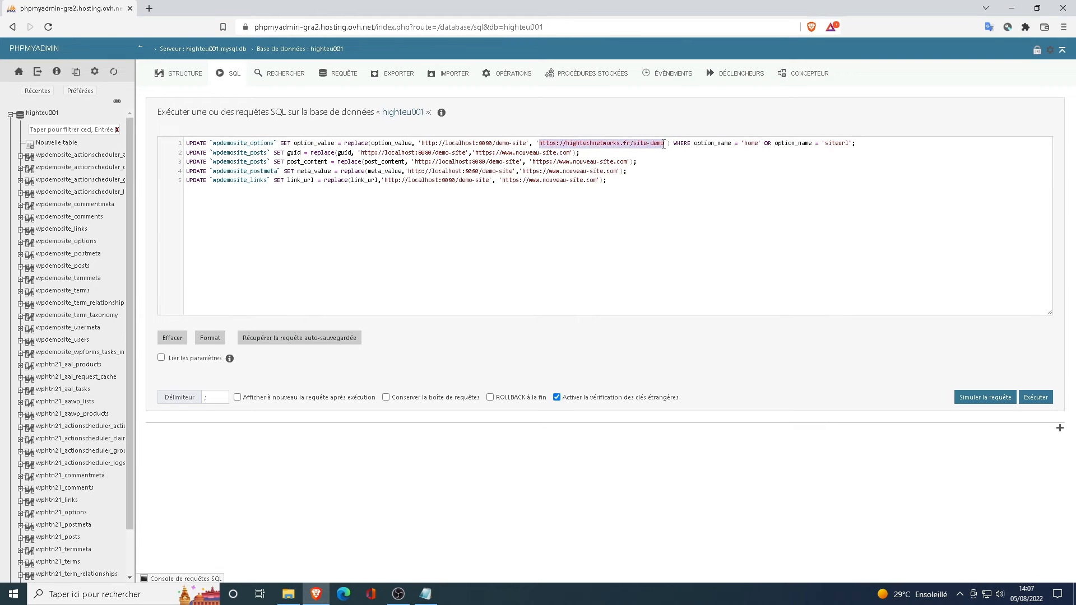
pyautogui.hotkey('ctrl', 'c')
pyautogui.moveTo(476, 152); pyautogui.dragTo(570, 152)
pyautogui.hotkey('ctrl', 'v')
pyautogui.moveTo(530, 161)
pyautogui.mouseDown()
pyautogui.moveTo(629, 161)
pyautogui.moveTo(523, 171)
pyautogui.mouseUp()
pyautogui.hotkey('ctrl', 'v')
pyautogui.hotkey('ctrl', 'v')
pyautogui.moveTo(598, 180); pyautogui.dragTo(503, 179)
pyautogui.hotkey('ctrl', 'v')
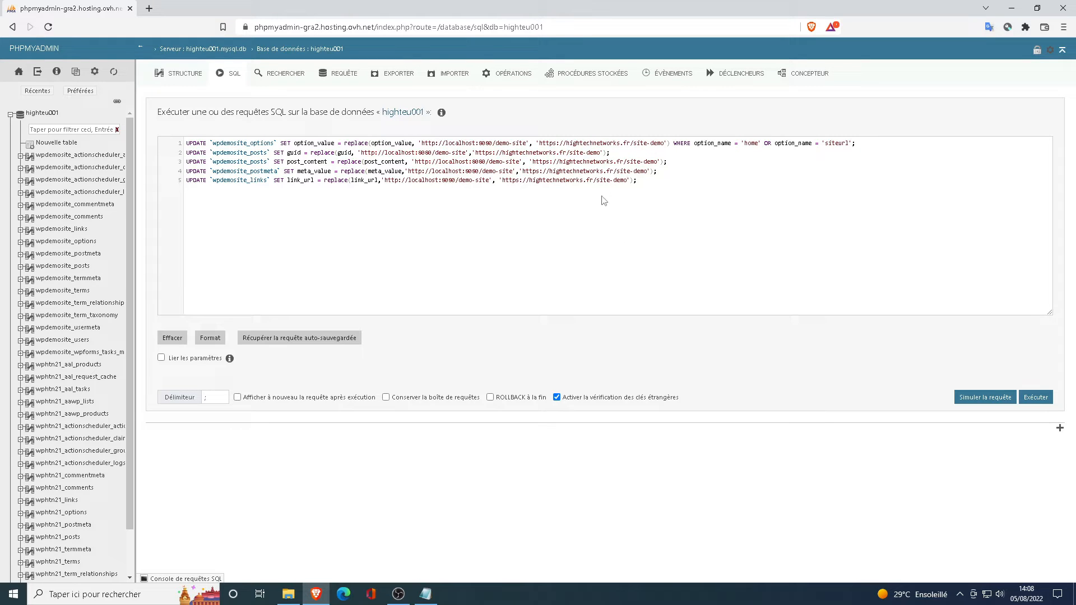
# Step: Simulate the five UPDATE queries, review the matching rows for each one, and close the simulation
pyautogui.click(985, 397)
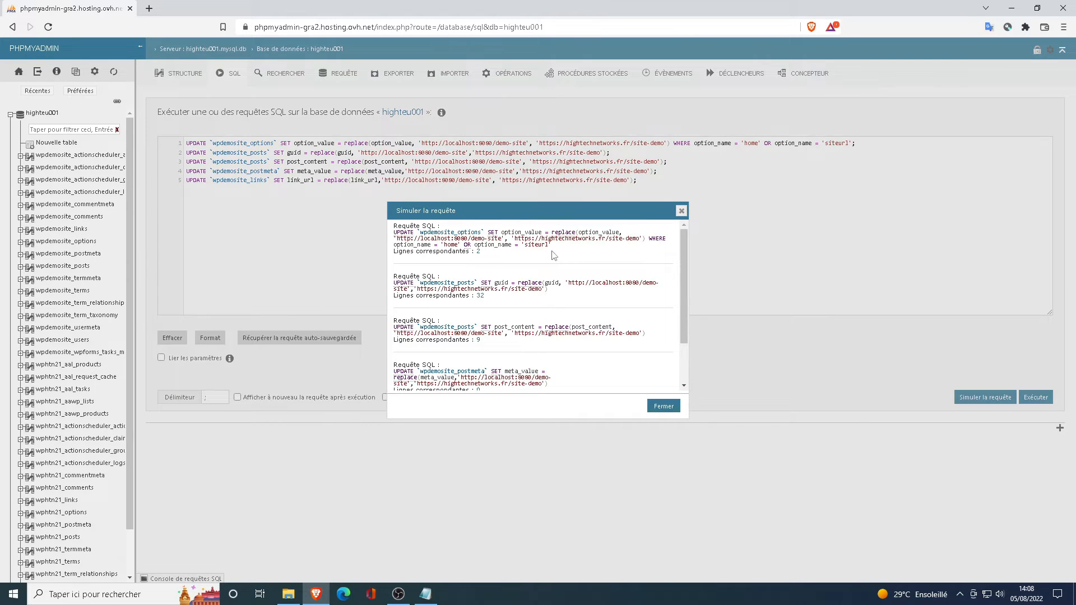
pyautogui.scroll(-2, 588, 292)
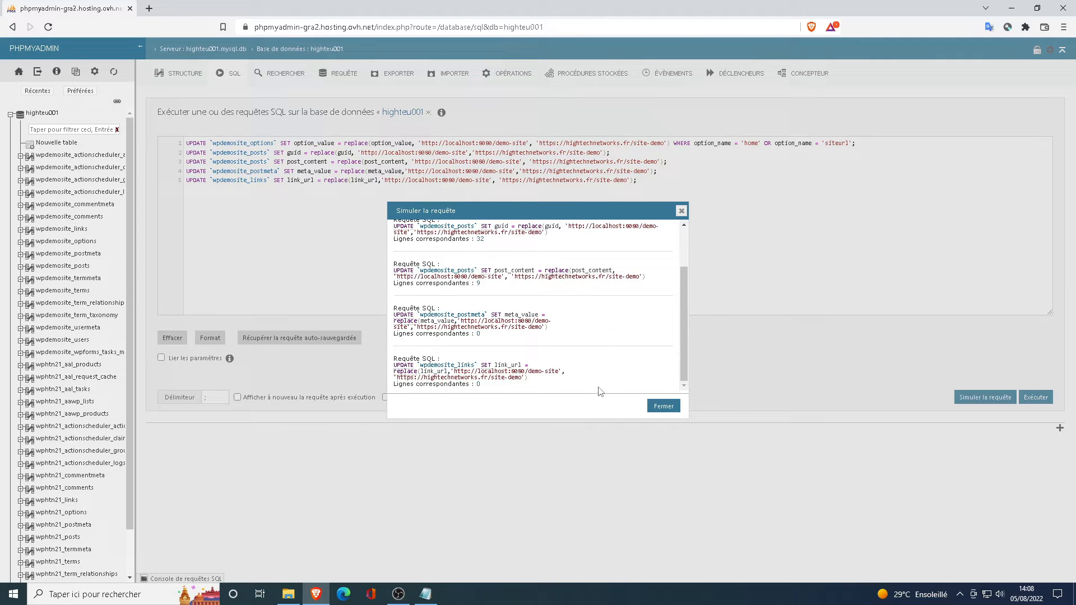
pyautogui.scroll(1, 601, 390)
pyautogui.scroll(-1, 601, 390)
pyautogui.scroll(1, 600, 390)
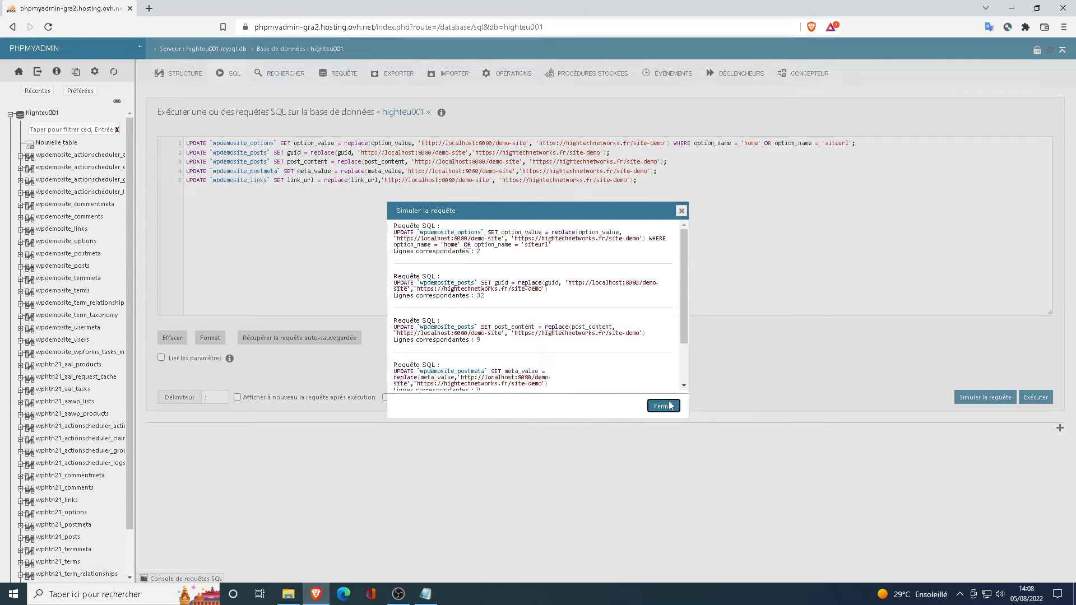
pyautogui.click(661, 405)
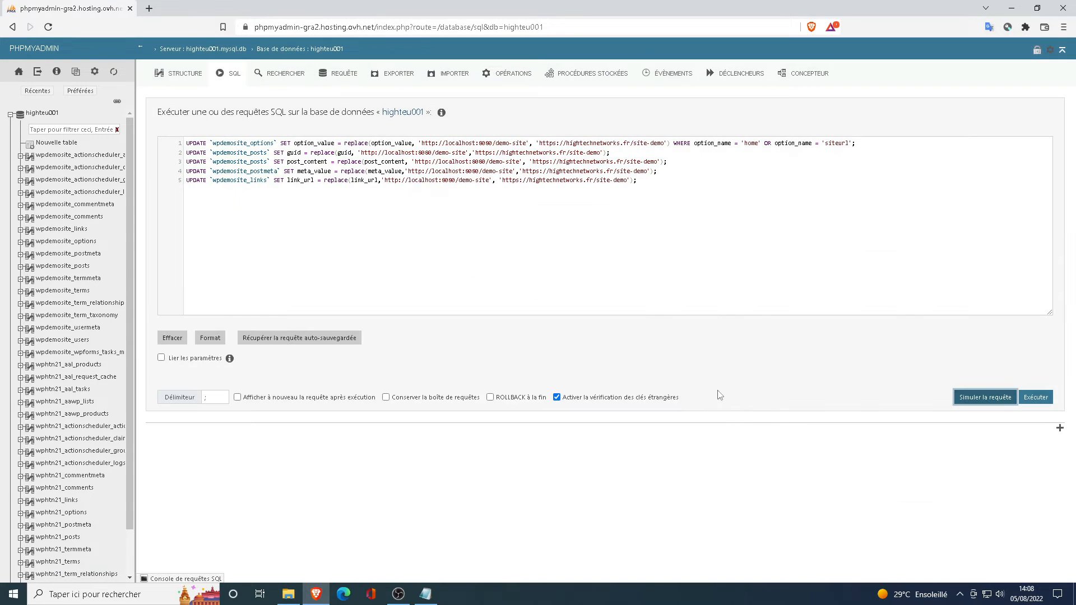
# Step: Run the five UPDATE queries, check the siteurl and home values in the wpdemosite_options table, and close the browser
pyautogui.click(1043, 401)
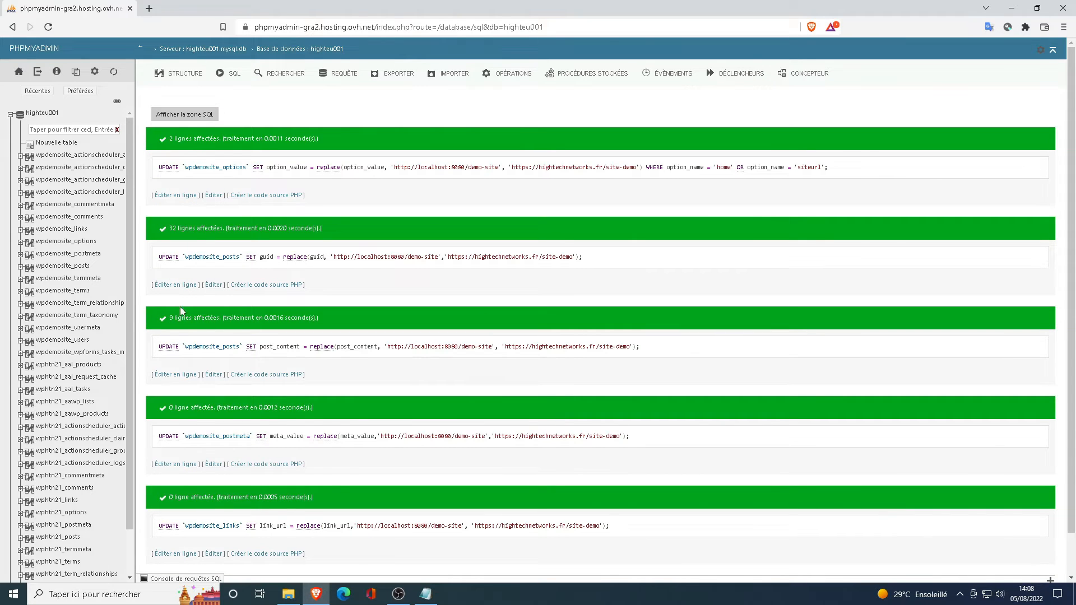
pyautogui.scroll(-1, 224, 506)
pyautogui.scroll(1, 224, 506)
pyautogui.click(79, 241)
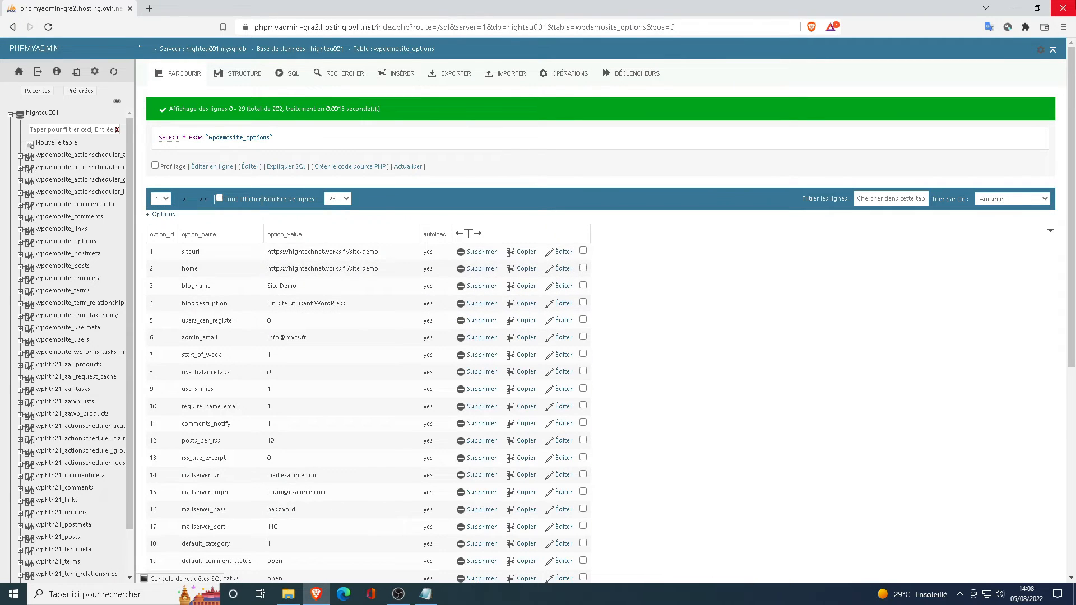
pyautogui.click(1063, 8)
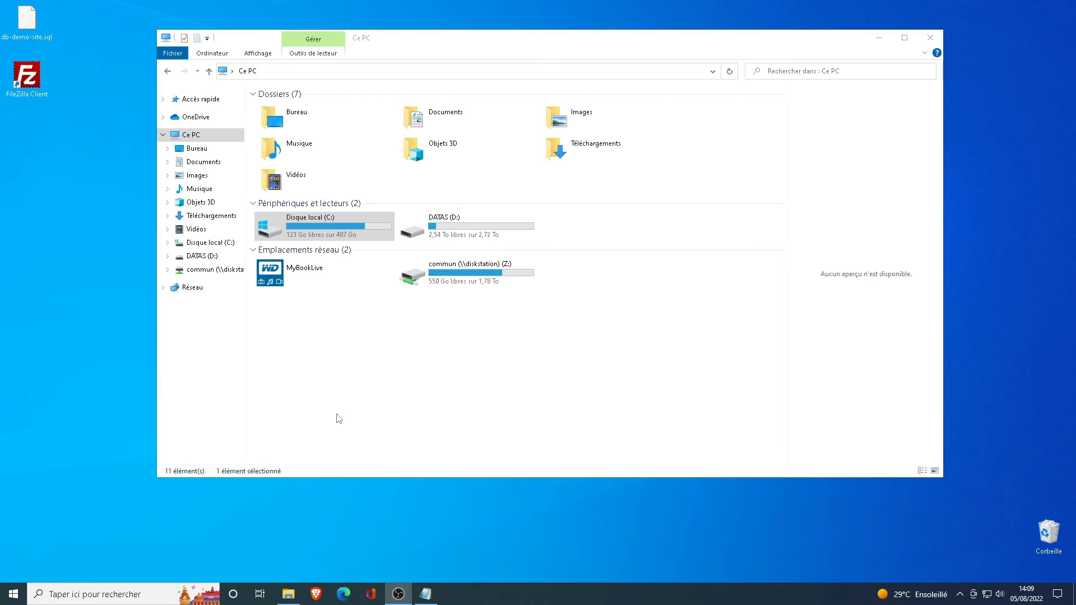
# Step: Open the local site folder C:\wamp64\www\demo-site in File Explorer
pyautogui.click(339, 419)
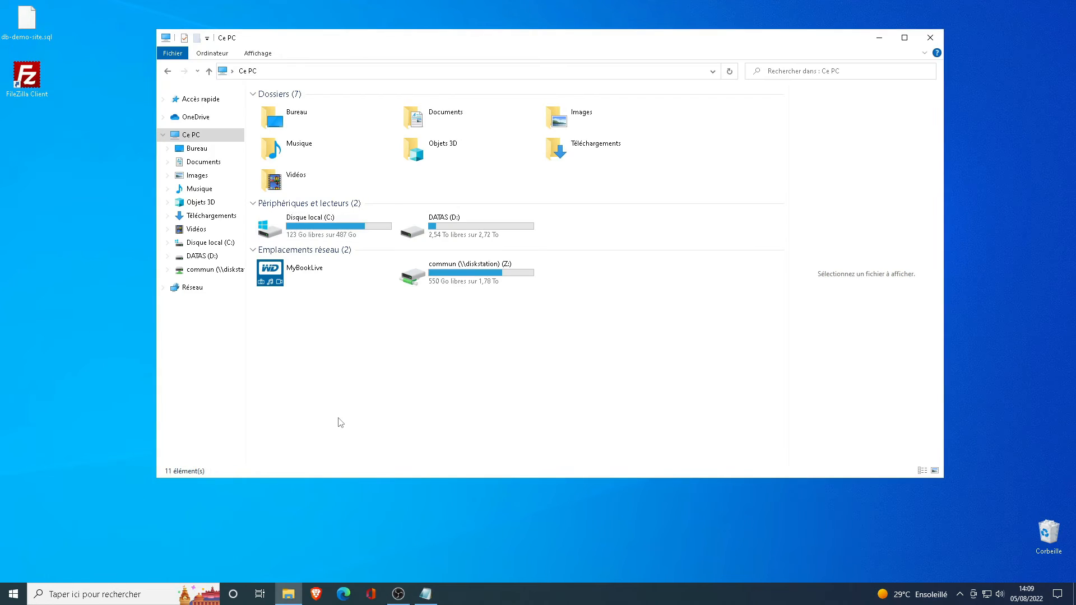
pyautogui.doubleClick(322, 227)
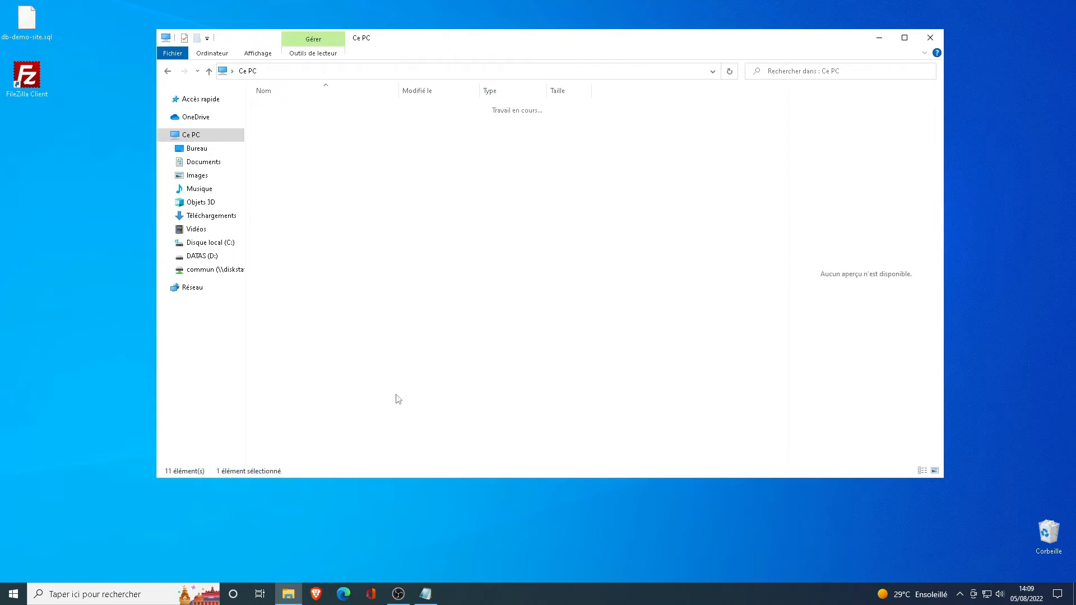
pyautogui.doubleClick(295, 332)
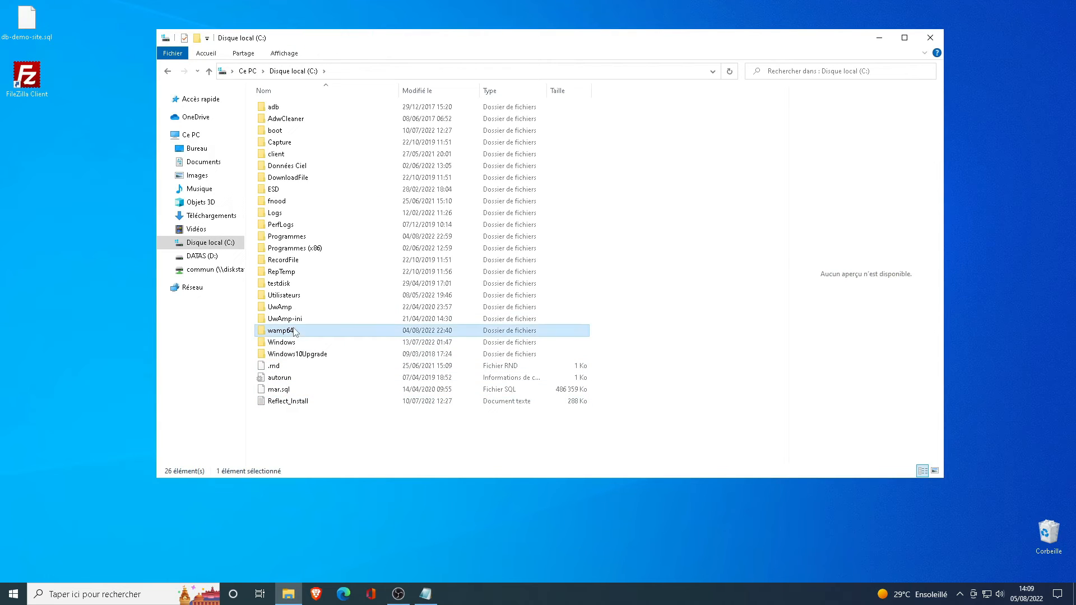
pyautogui.doubleClick(289, 202)
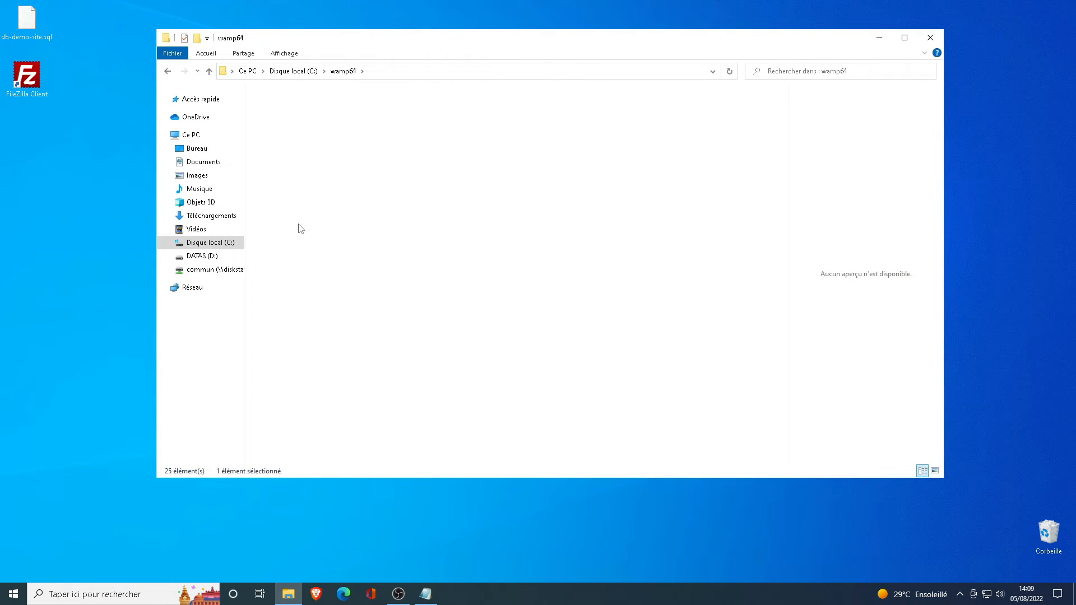
pyautogui.click(290, 108)
pyautogui.doubleClick(289, 108)
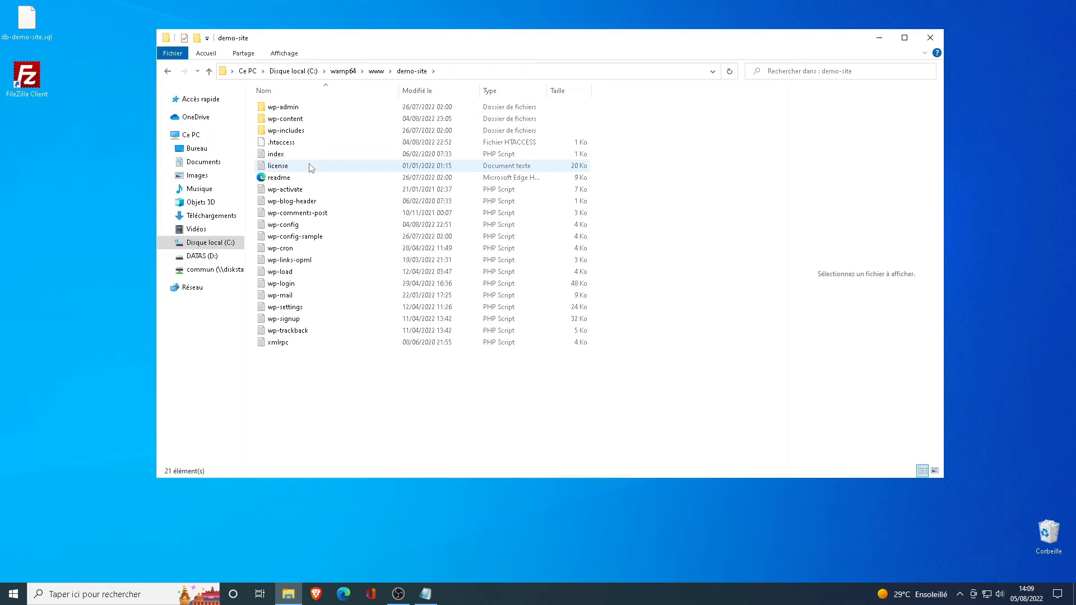
# Step: Copy the wp-config file from demo-site to the desktop with TeraCopy and move its icon away from the other icons
pyautogui.click(287, 225)
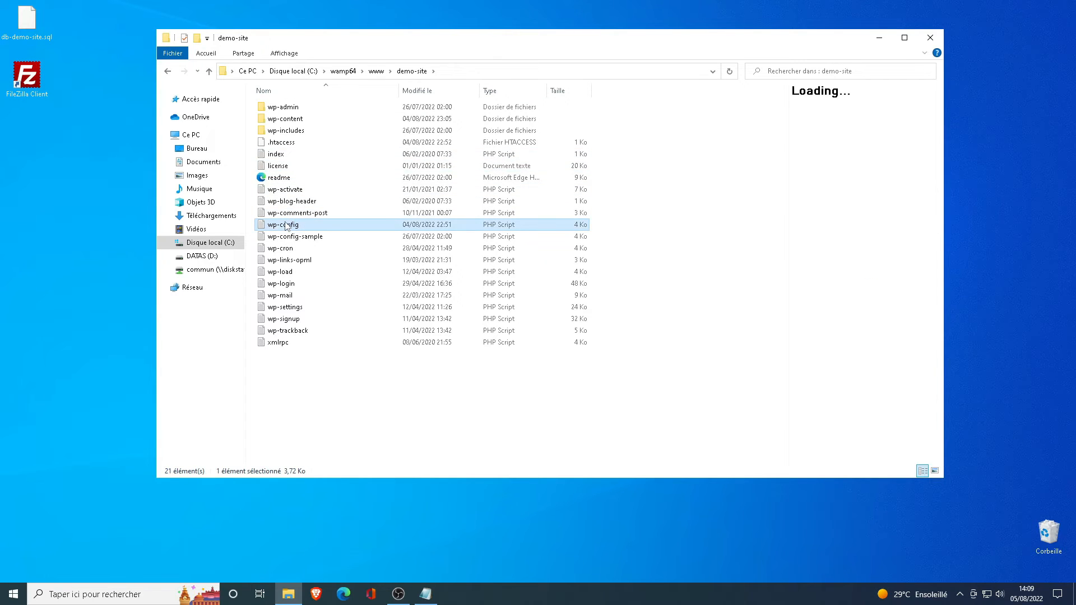
pyautogui.rightClick(286, 223)
pyautogui.click(349, 488)
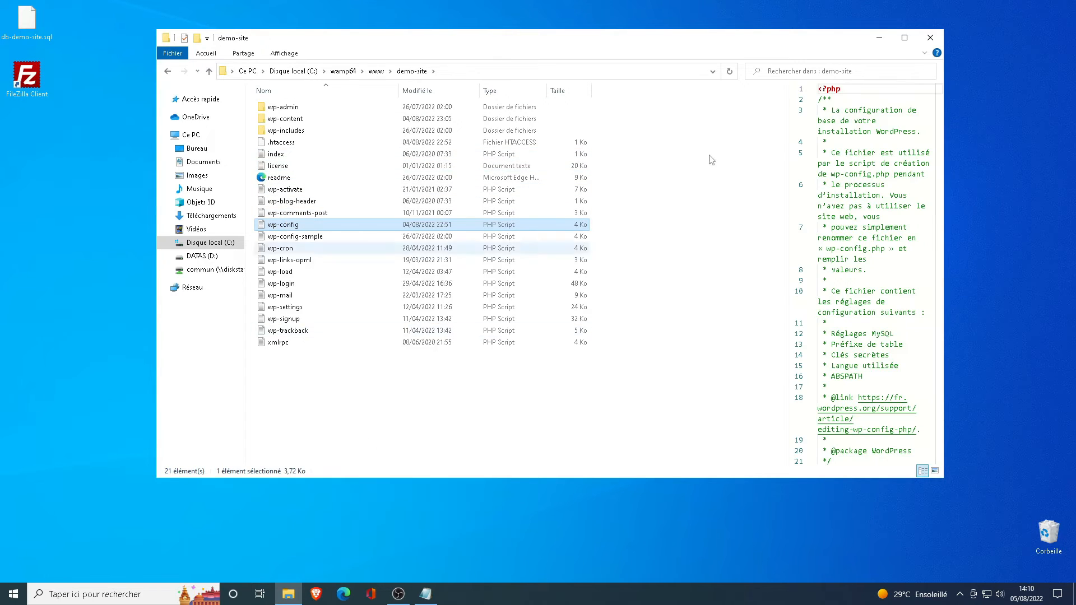
pyautogui.click(930, 38)
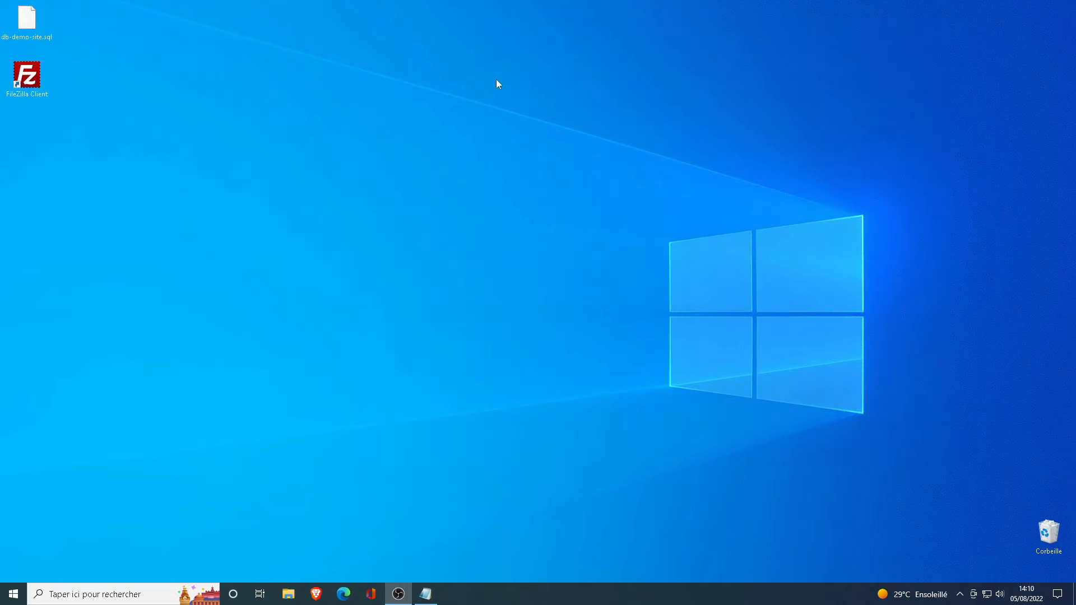
pyautogui.rightClick(362, 107)
pyautogui.click(433, 156)
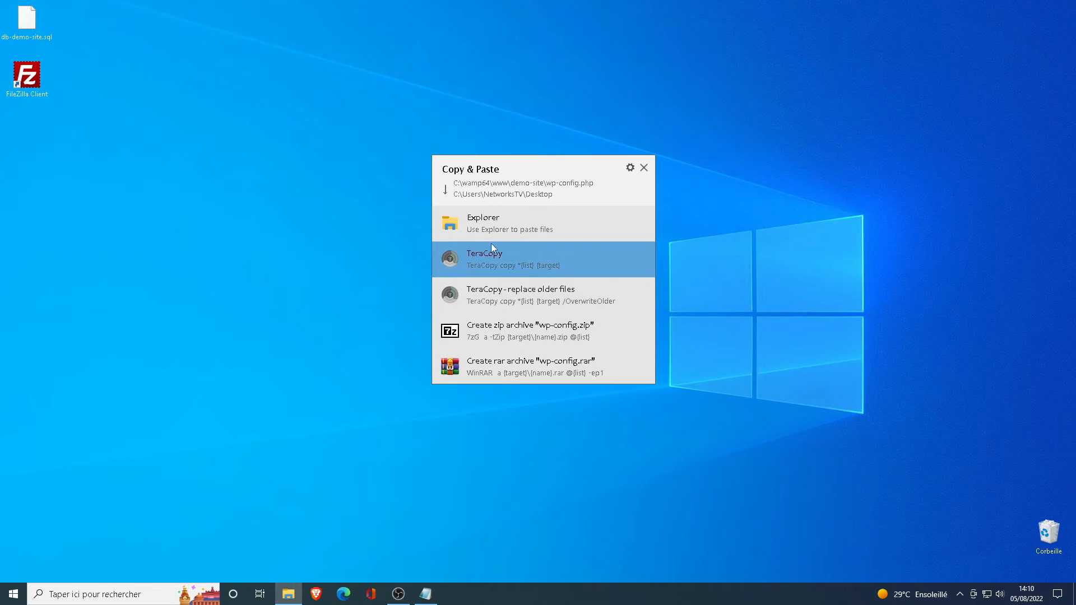
pyautogui.click(507, 260)
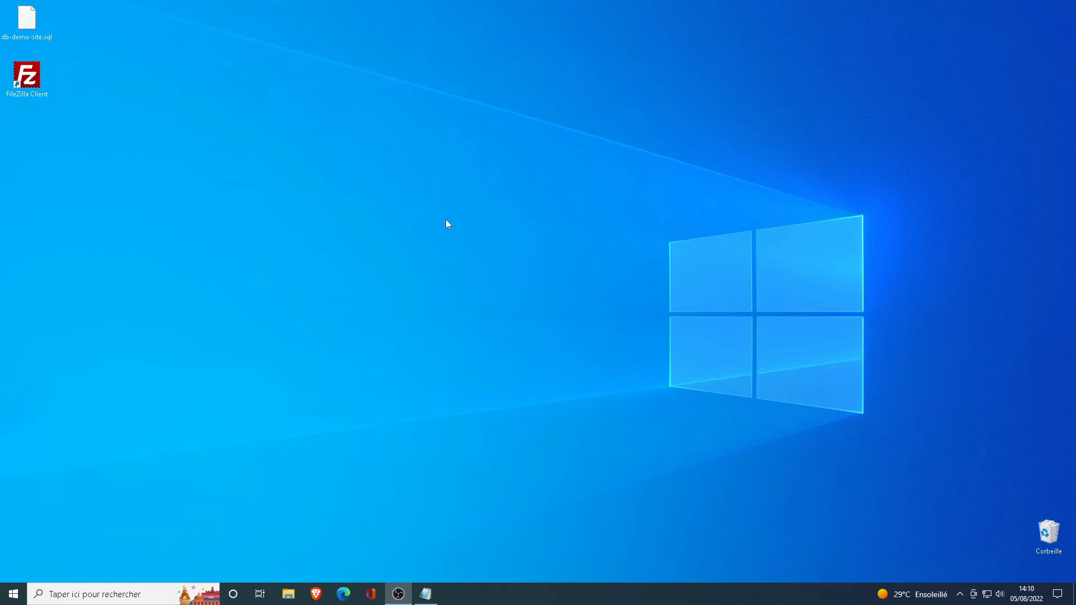
pyautogui.moveTo(30, 144); pyautogui.dragTo(349, 133)
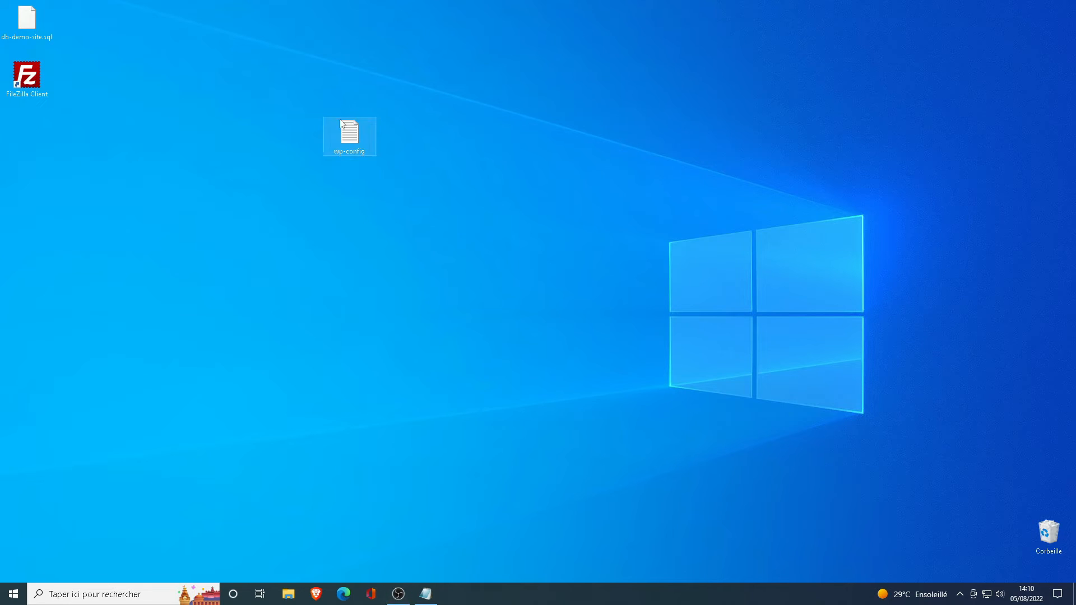
# Step: Open the wp-config file on the desktop in Notepad and select the MySQL settings from DB_NAME to DB_HOST
pyautogui.rightClick(349, 134)
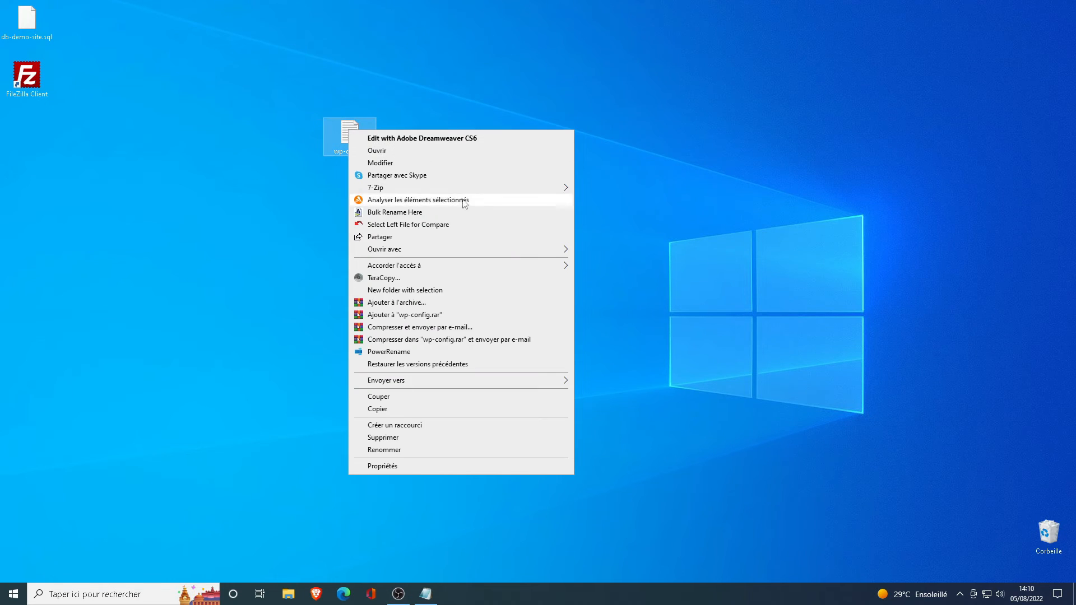
pyautogui.moveTo(452, 250)
pyautogui.click(606, 262)
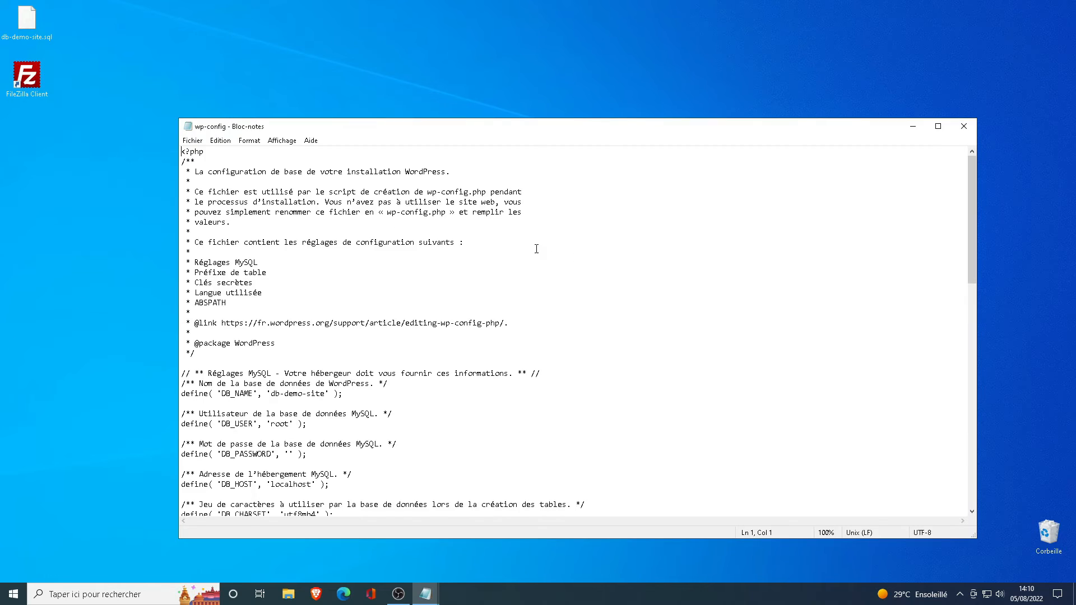
pyautogui.scroll(-4, 354, 297)
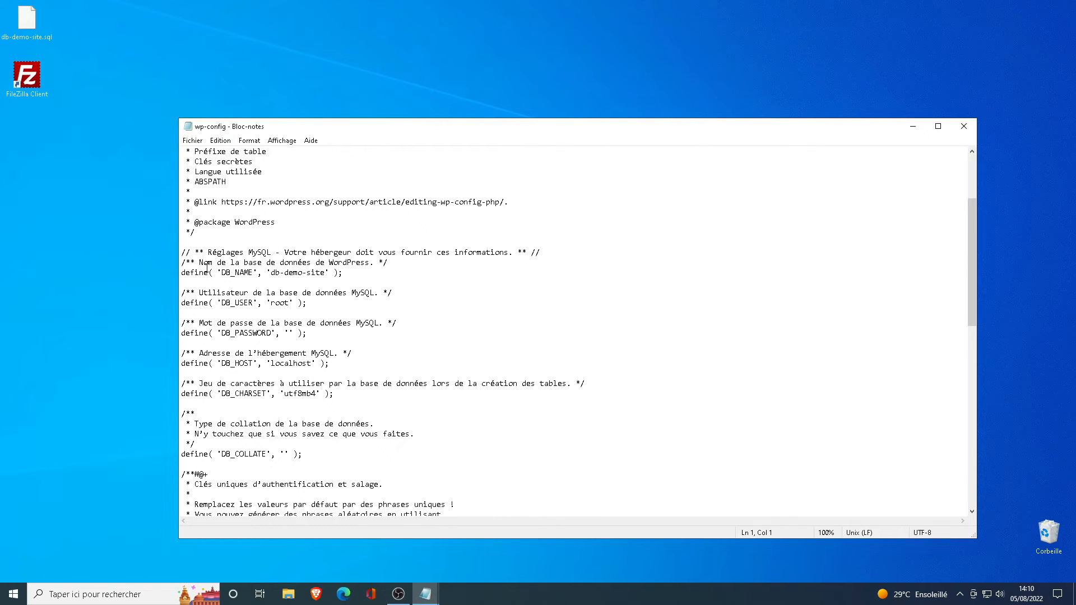
pyautogui.click(286, 272)
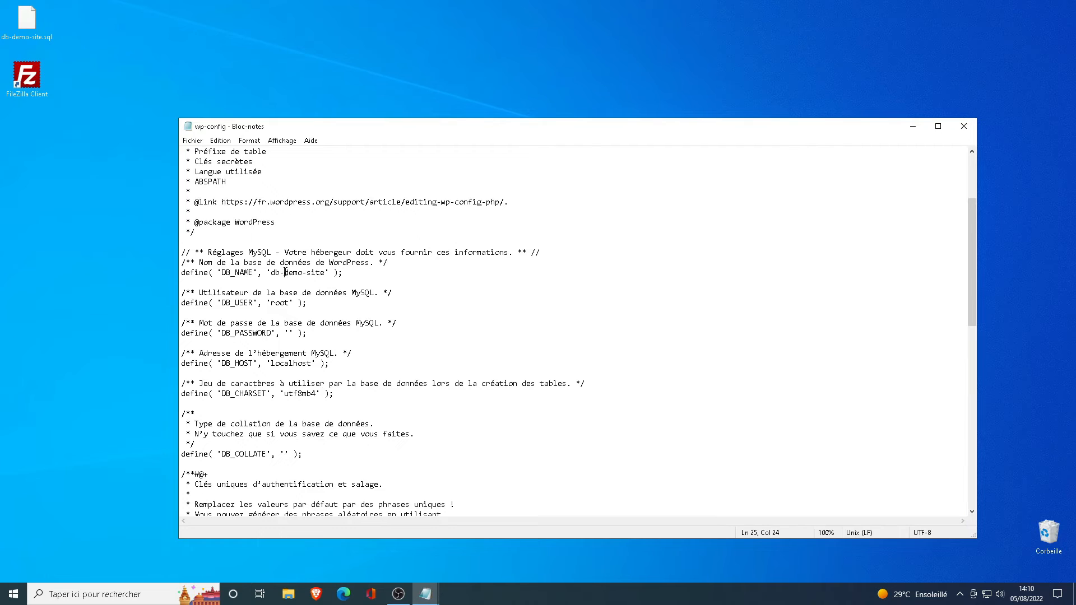
pyautogui.click(289, 333)
pyautogui.moveTo(344, 368); pyautogui.dragTo(170, 275)
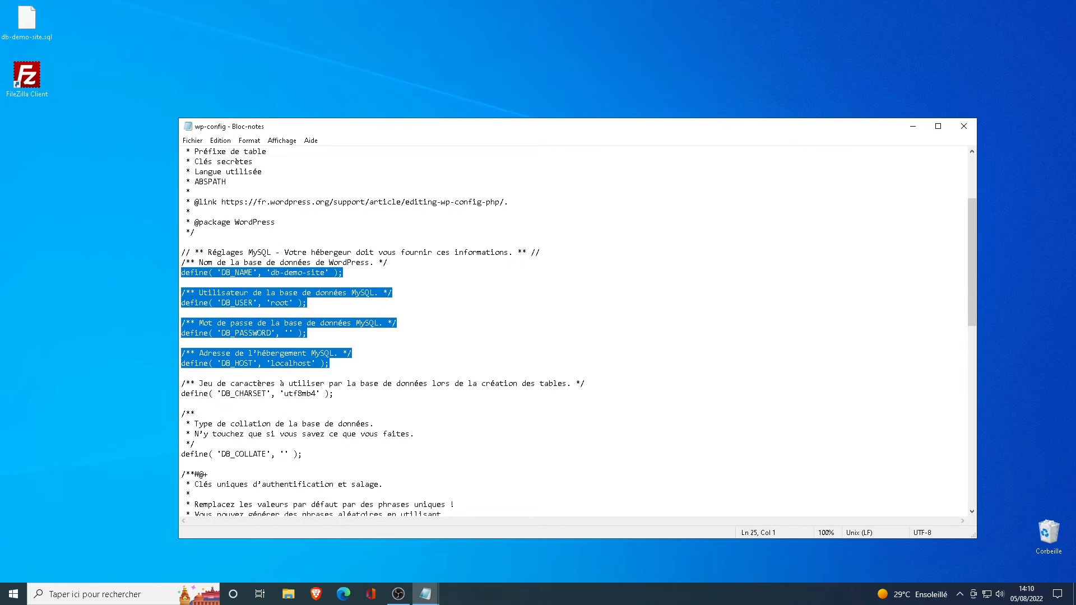
pyautogui.click(523, 285)
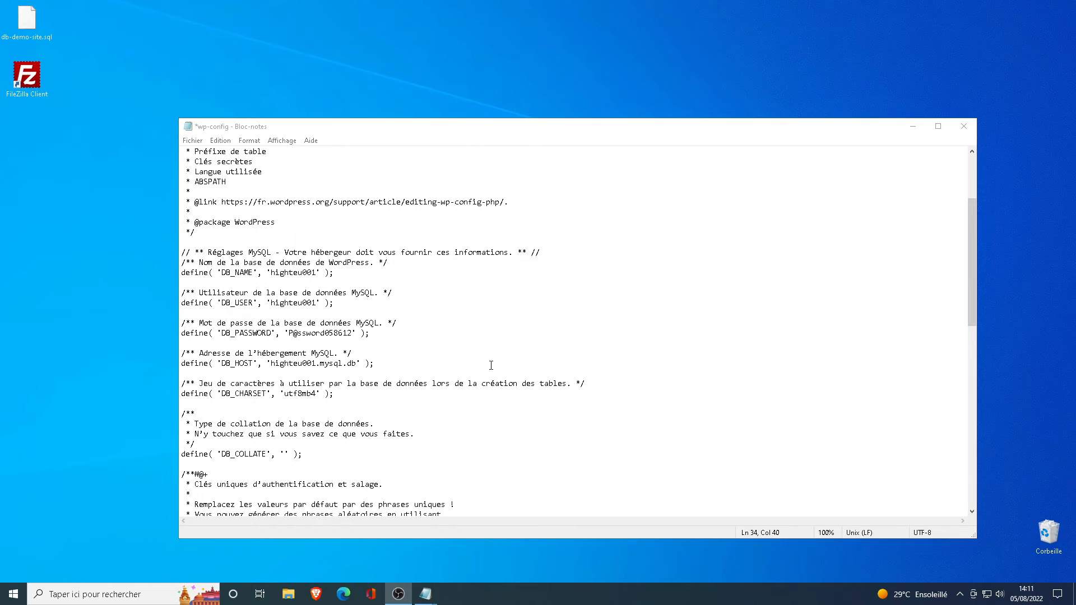
pyautogui.click(490, 366)
pyautogui.moveTo(267, 275); pyautogui.dragTo(318, 274)
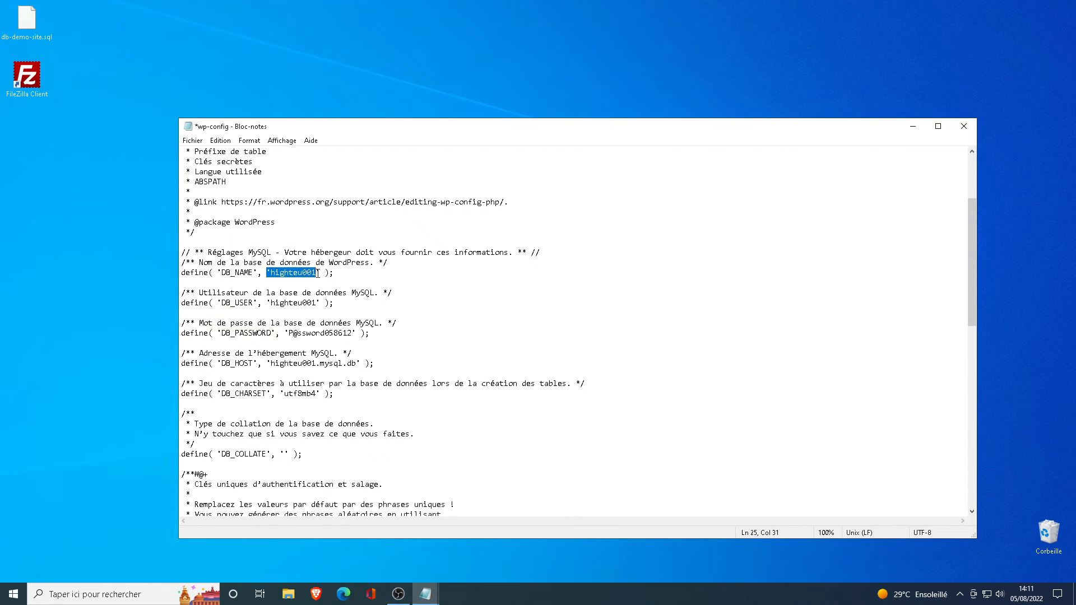
pyautogui.moveTo(272, 303); pyautogui.dragTo(354, 335)
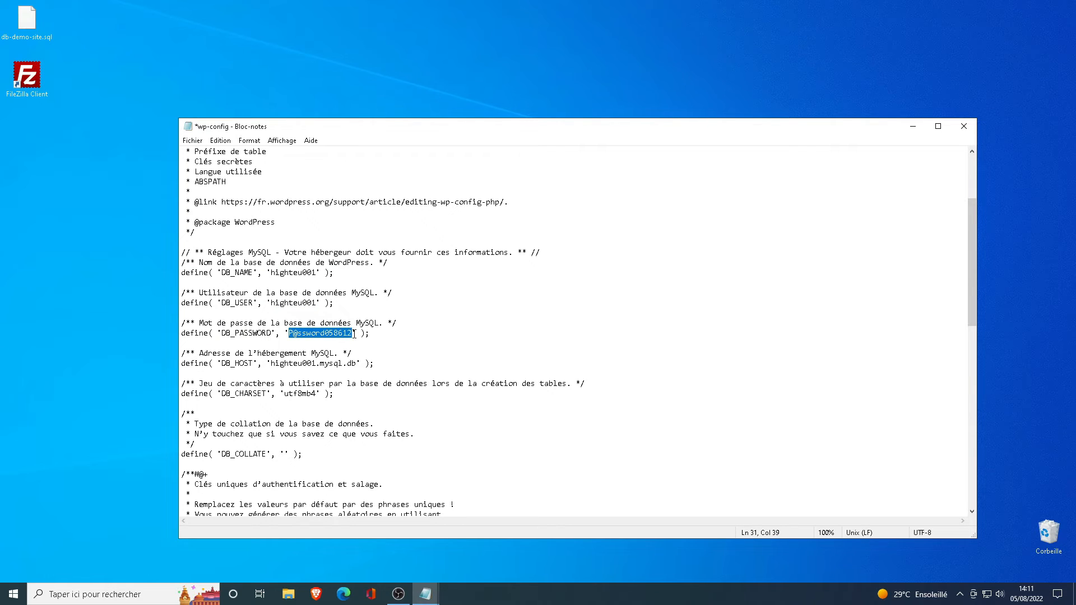
pyautogui.moveTo(271, 364); pyautogui.dragTo(359, 365)
pyautogui.click(368, 364)
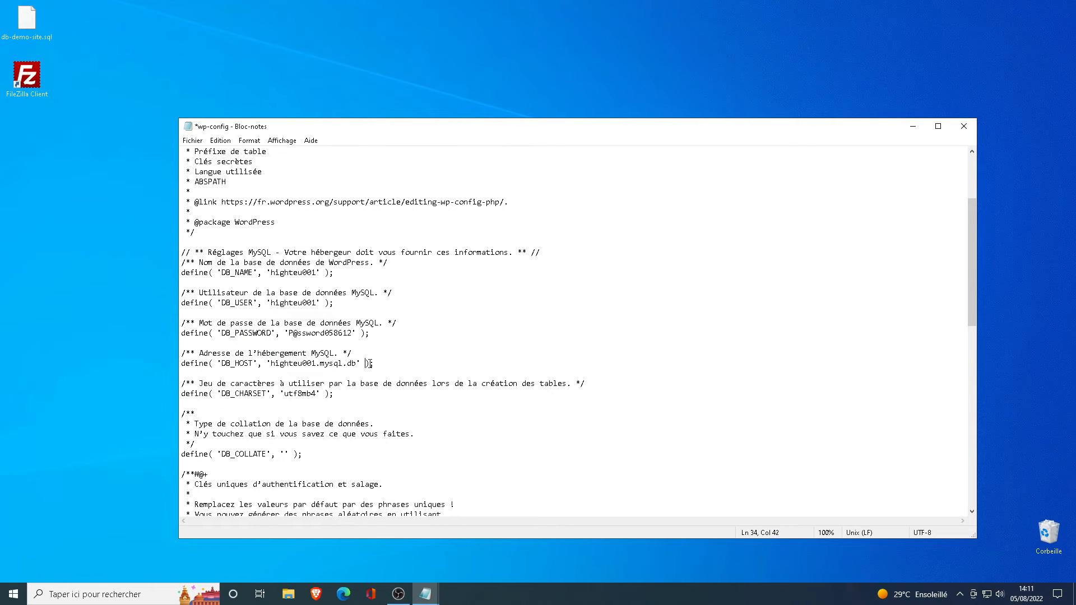
# Step: Save the edited wp-config file and close Notepad
pyautogui.click(201, 144)
pyautogui.click(219, 143)
pyautogui.click(194, 144)
pyautogui.click(230, 191)
pyautogui.click(963, 126)
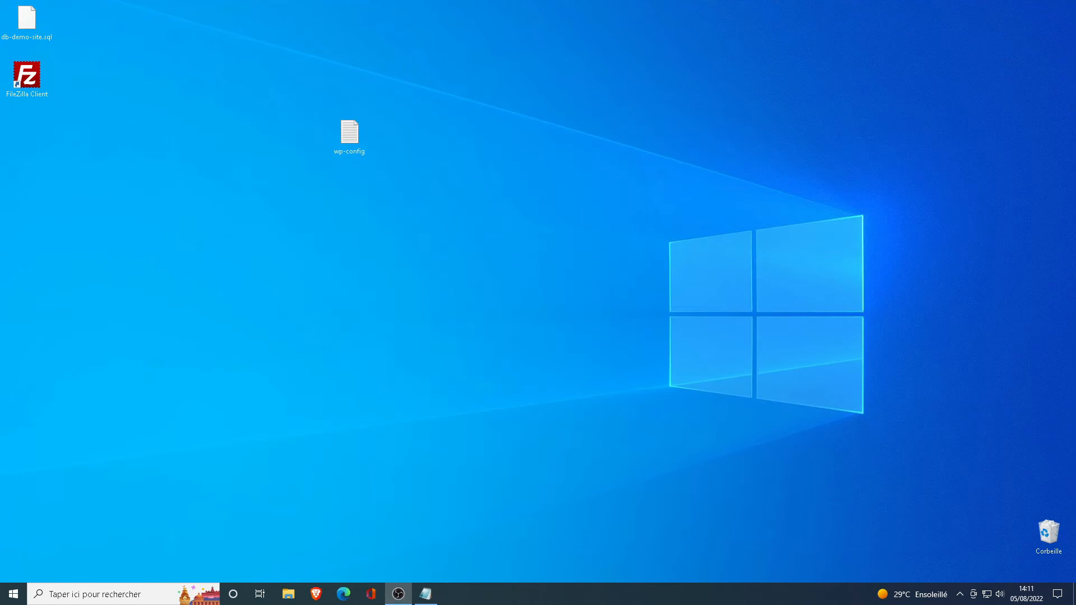
# Step: Open FileZilla, connect to the saved server "mon site", and open the remote folder /www/site-demo
pyautogui.doubleClick(51, 79)
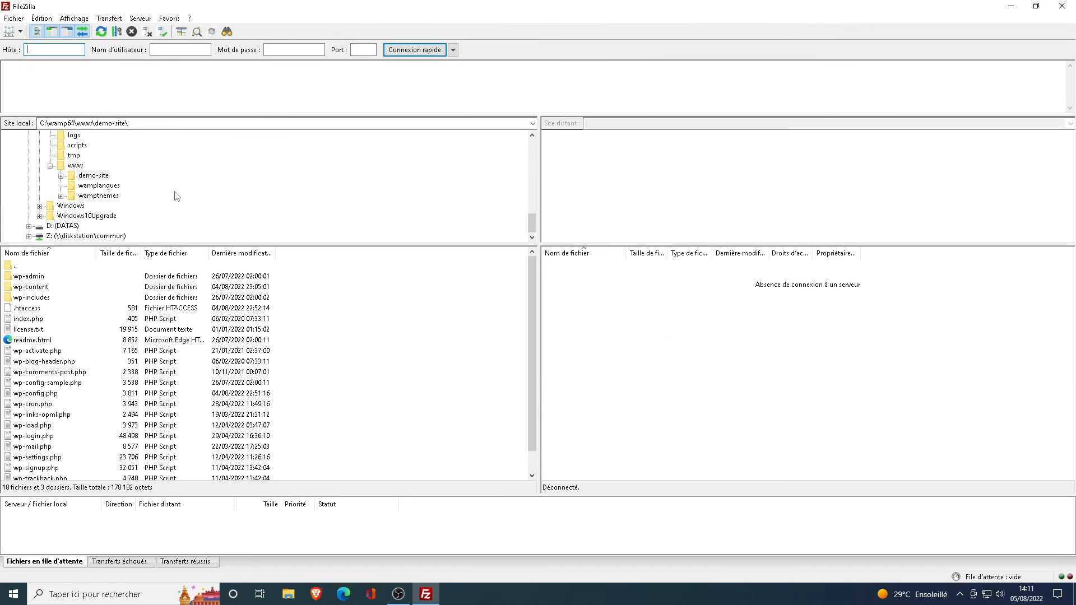
pyautogui.click(20, 31)
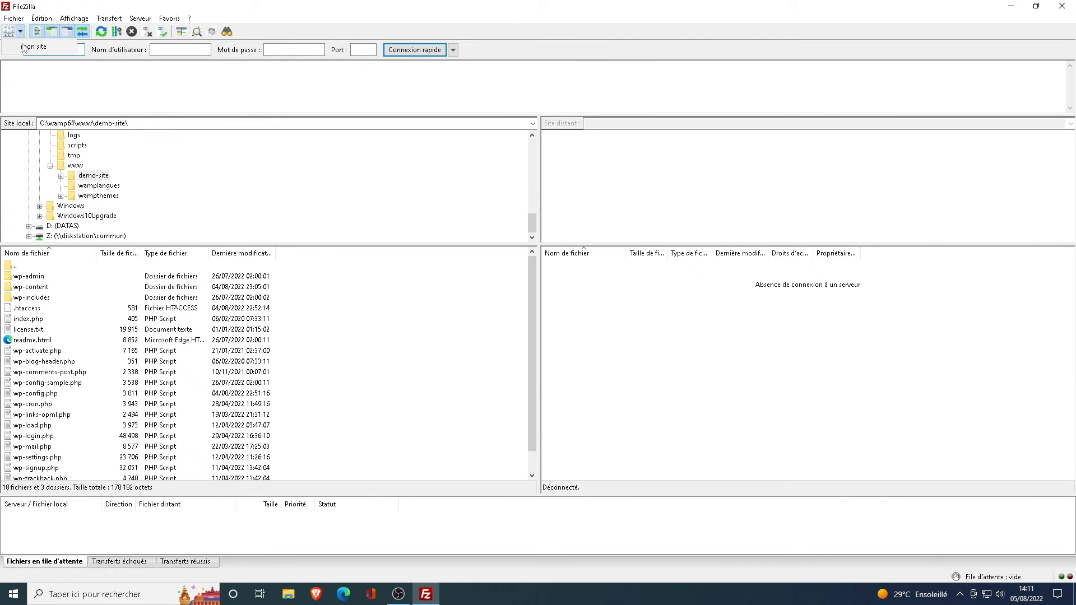
pyautogui.click(25, 47)
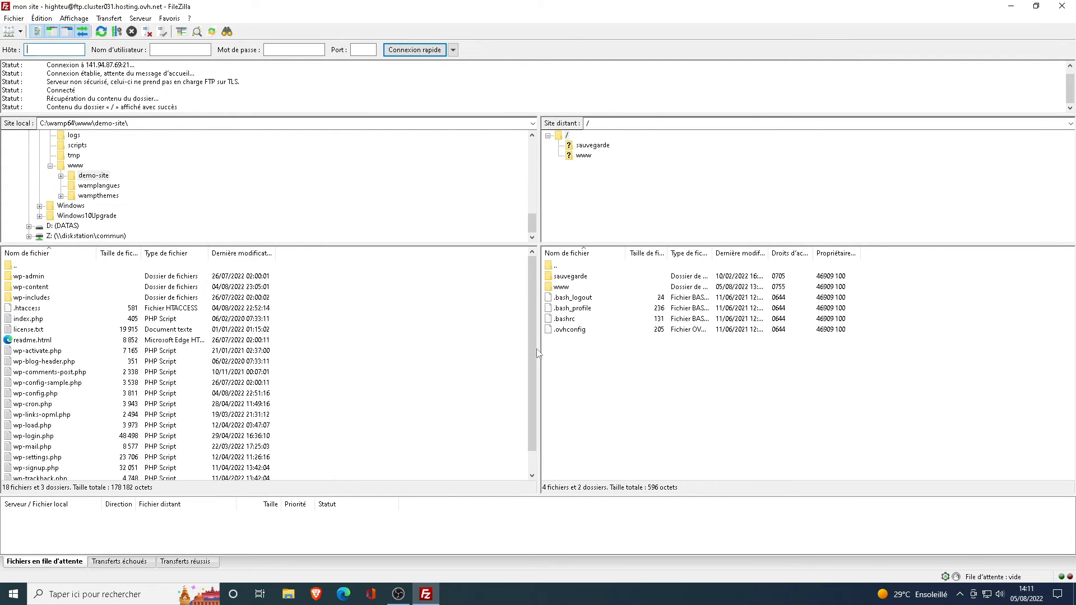
pyautogui.doubleClick(568, 290)
pyautogui.doubleClick(572, 277)
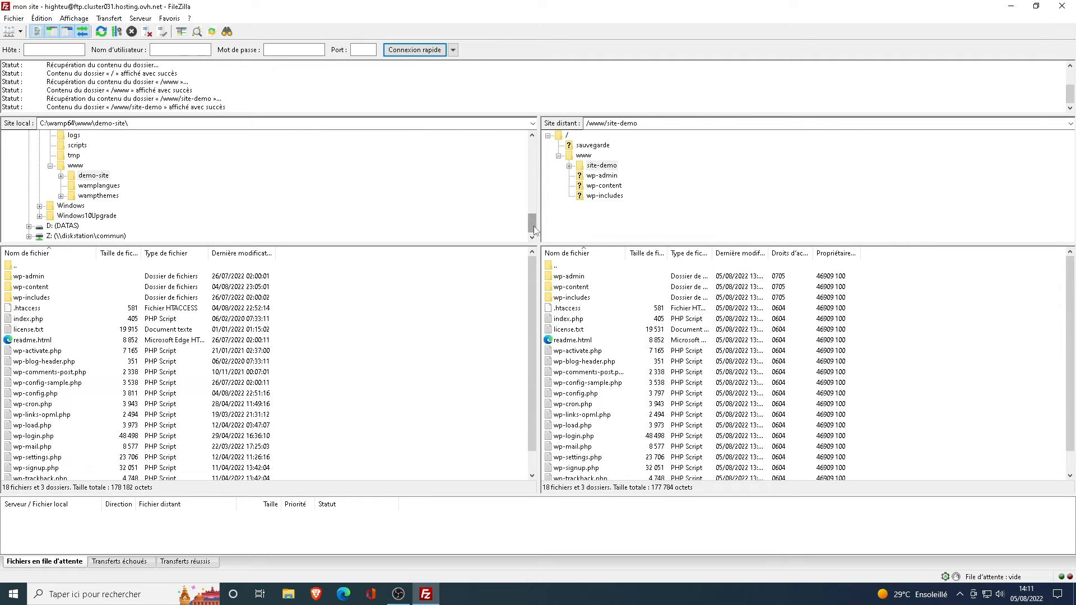
# Step: Upload wp-config.php from the local desktop to /www/site-demo, replacing the existing file, and close FileZilla
pyautogui.moveTo(532, 223); pyautogui.dragTo(532, 147)
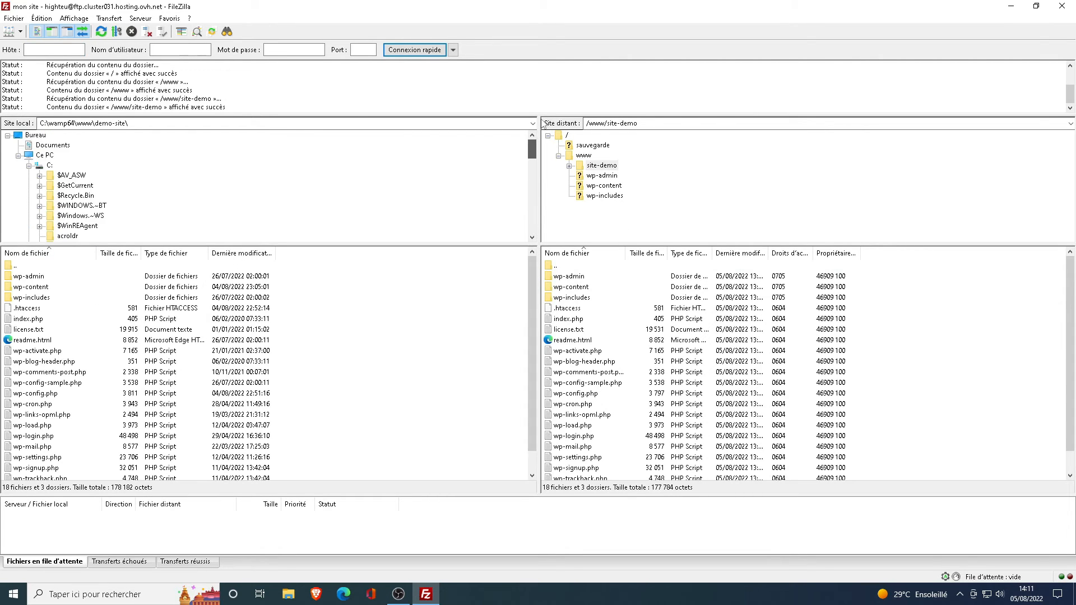
pyautogui.click(39, 138)
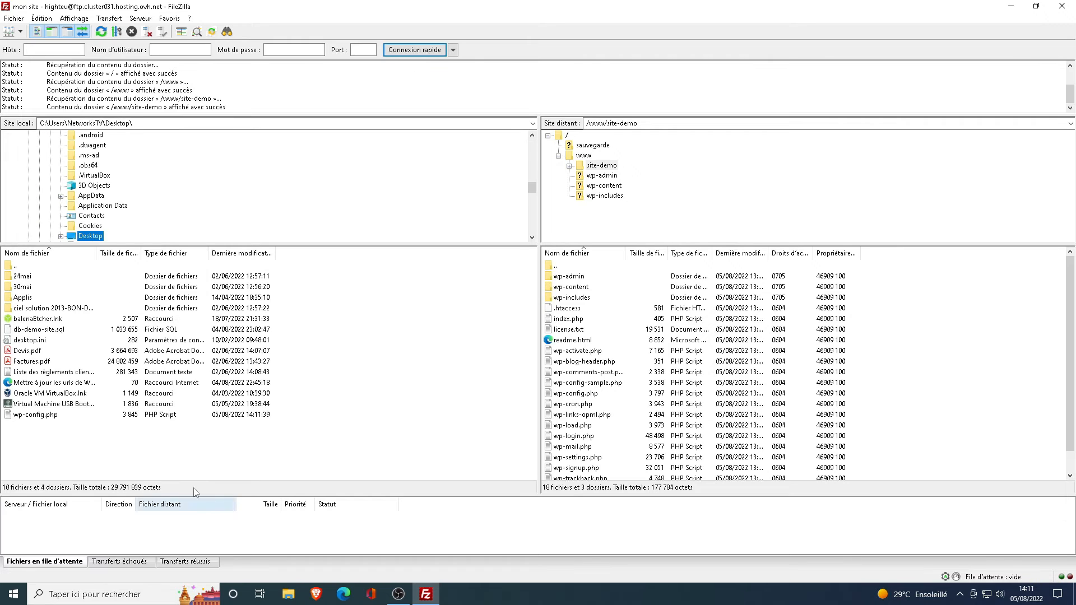
pyautogui.moveTo(40, 418); pyautogui.dragTo(767, 440)
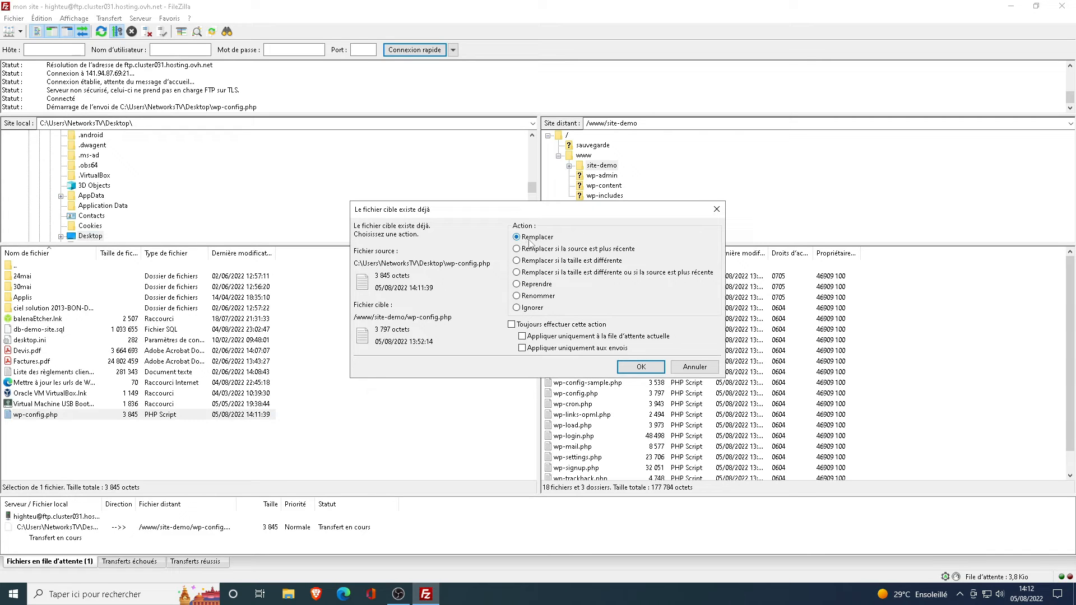
pyautogui.click(641, 367)
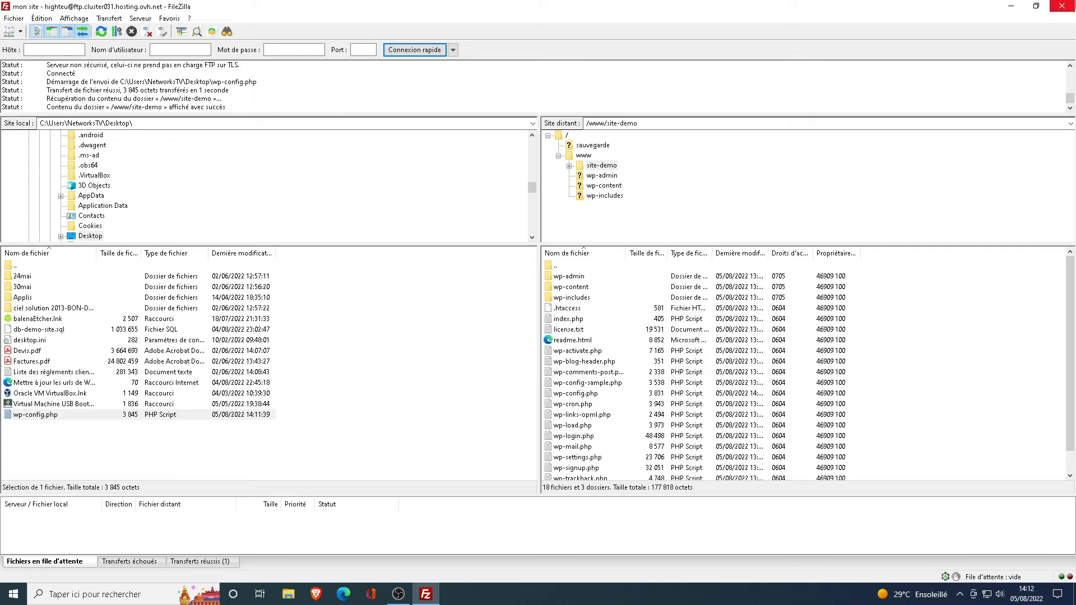
pyautogui.click(1072, 6)
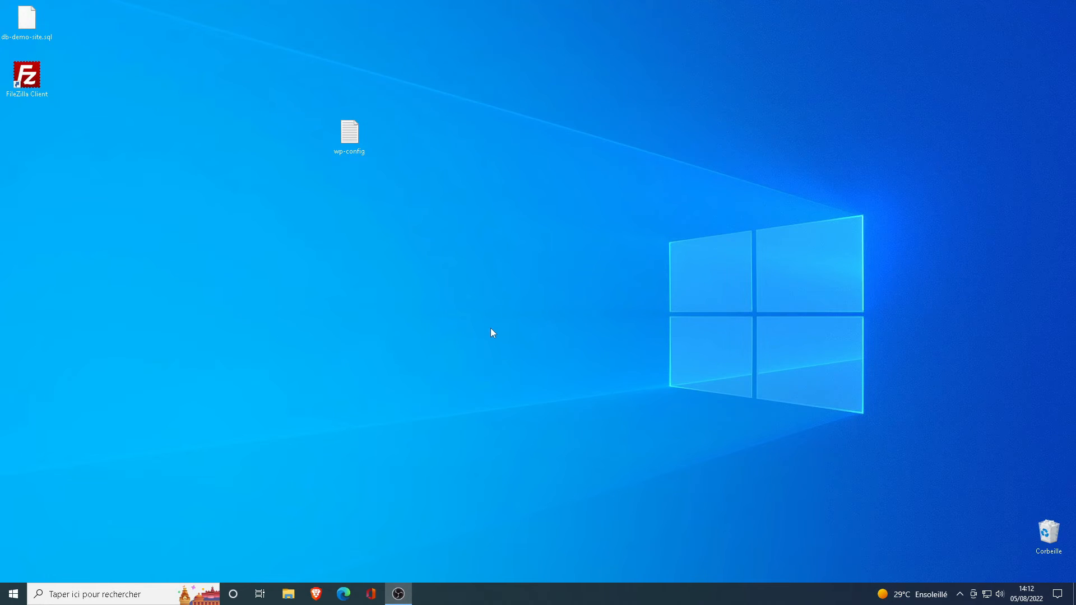
pyautogui.click(326, 471)
pyautogui.click(323, 592)
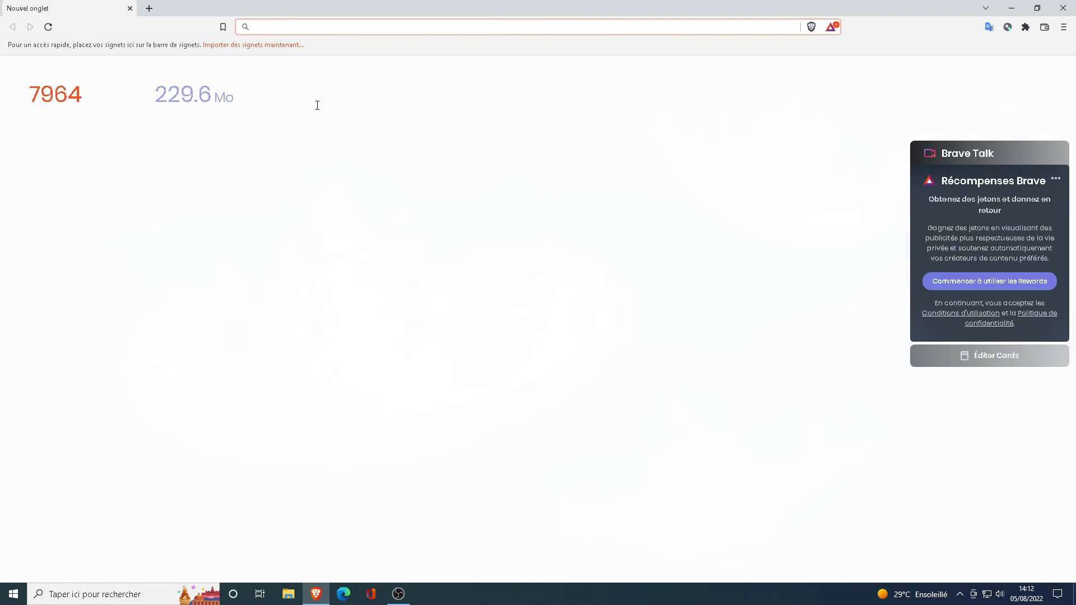
pyautogui.write('https://hightechnetworks.fr/site-demo')
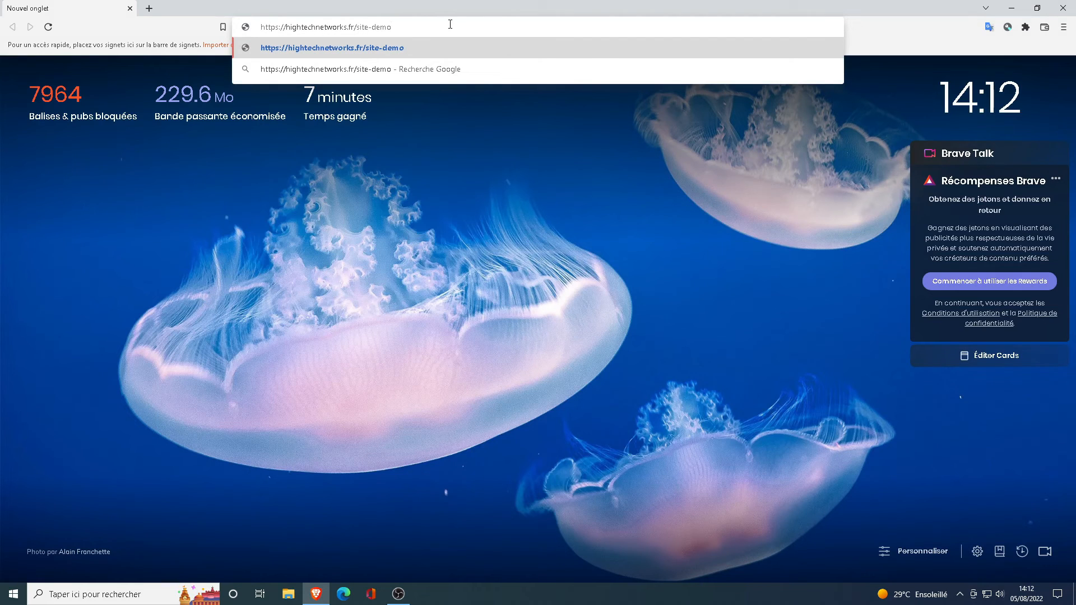
pyautogui.press('Return')
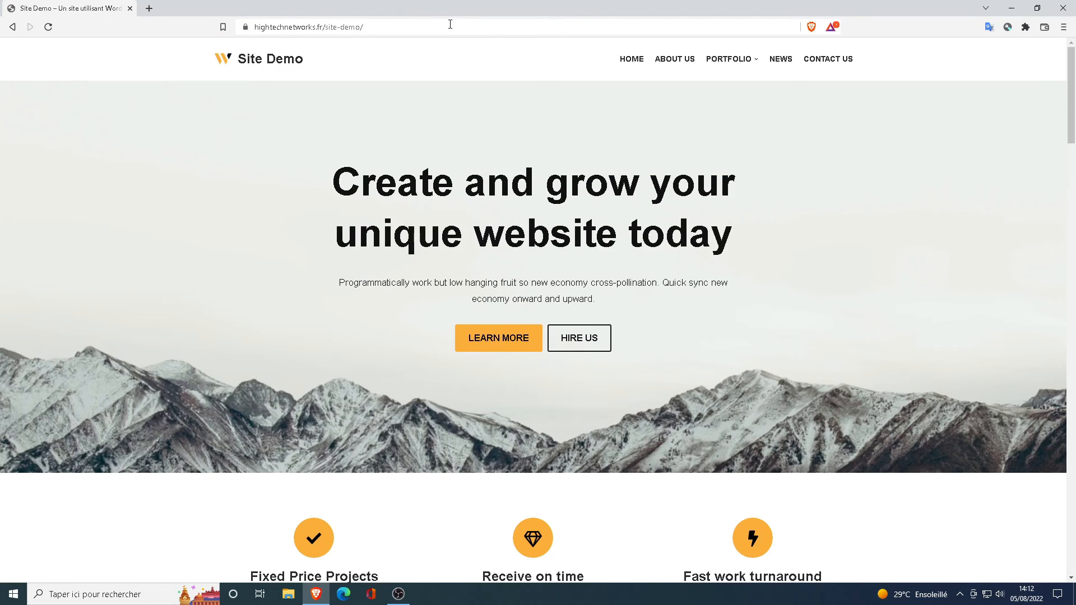
pyautogui.scroll(-20, 378, 165)
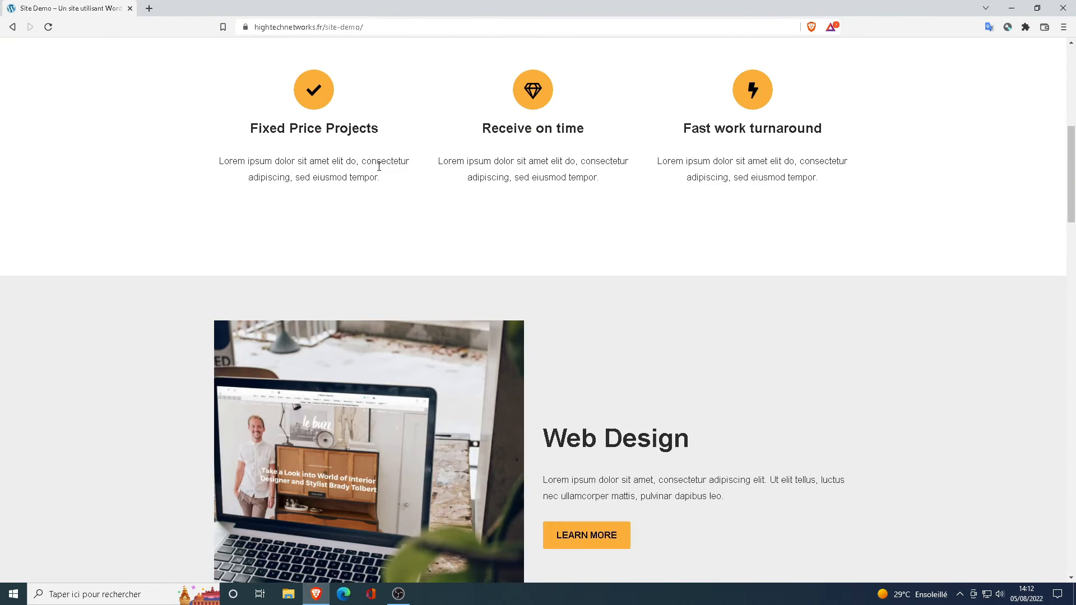
pyautogui.scroll(-15, 371, 194)
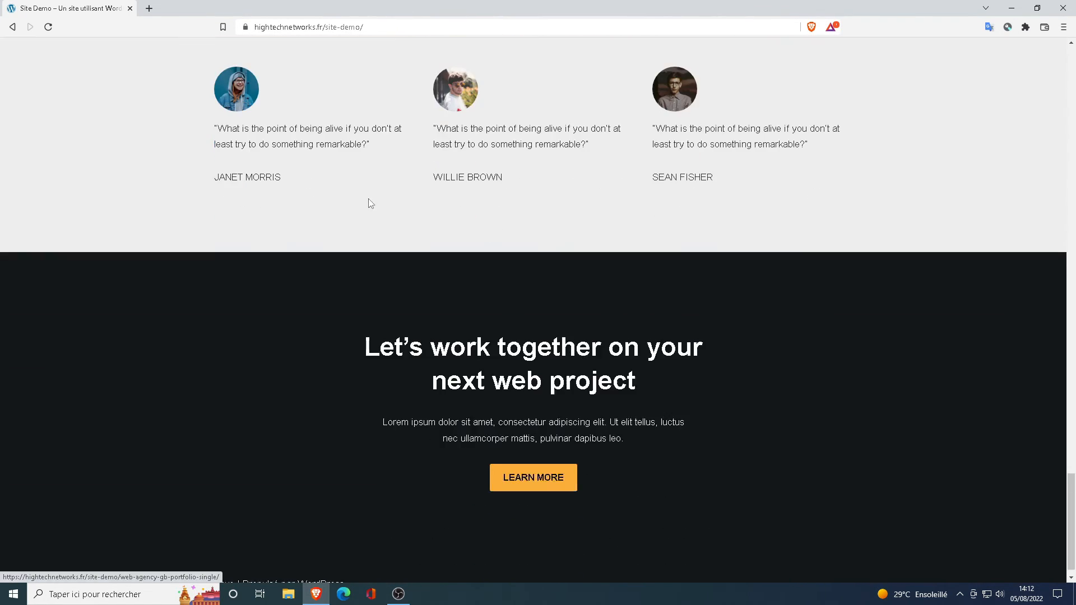
pyautogui.scroll(3, 368, 204)
pyautogui.scroll(20, 353, 289)
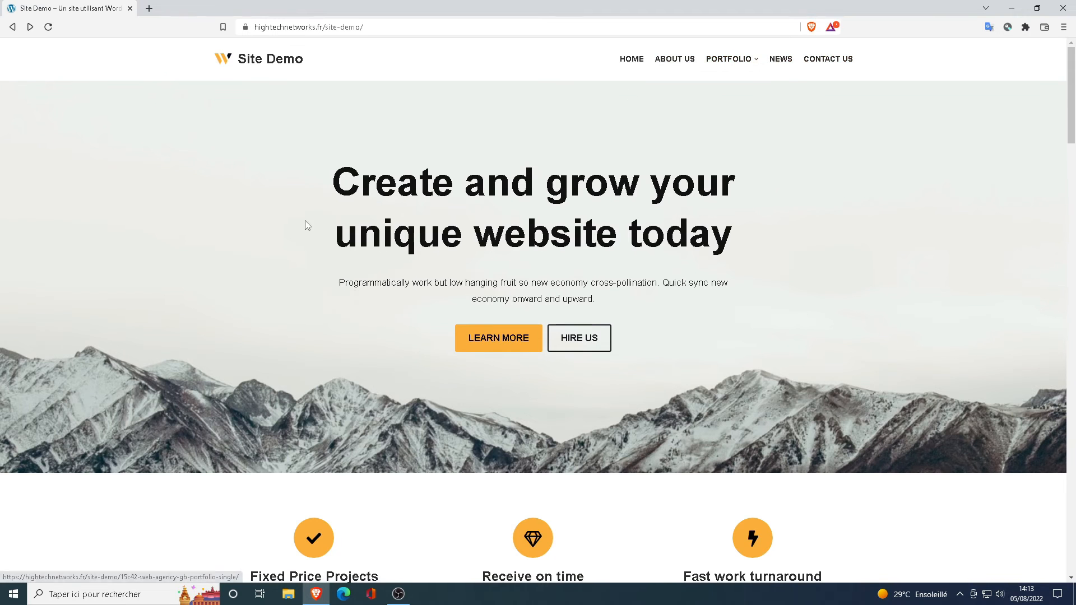
pyautogui.scroll(-10, 305, 224)
pyautogui.scroll(-10, 308, 231)
pyautogui.scroll(20, 298, 267)
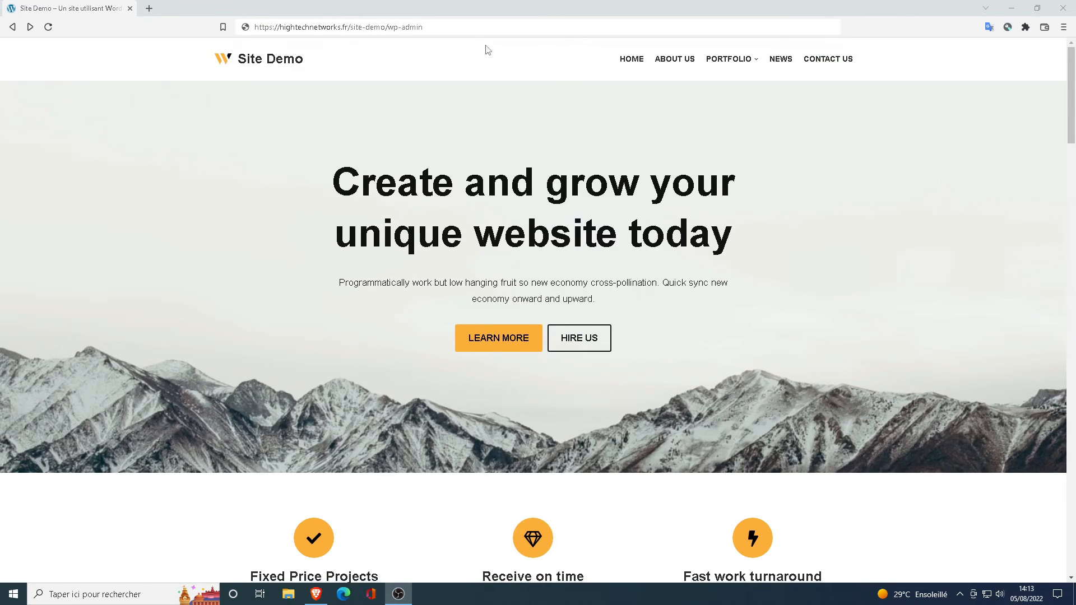
pyautogui.click(467, 31)
pyautogui.press('Return')
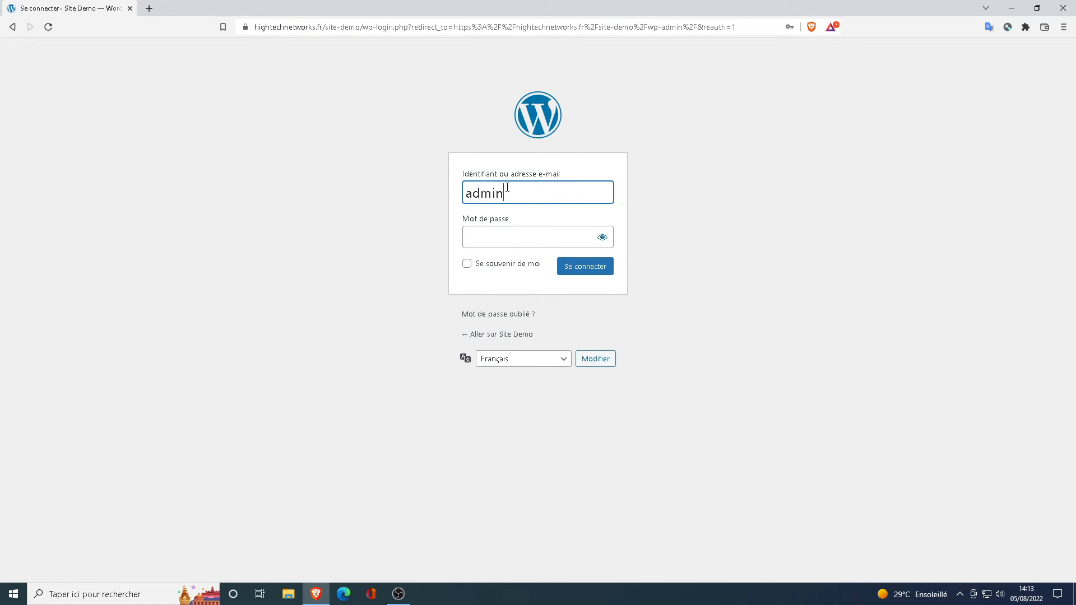
pyautogui.click(500, 232)
pyautogui.hotkey('ctrl', 'v')
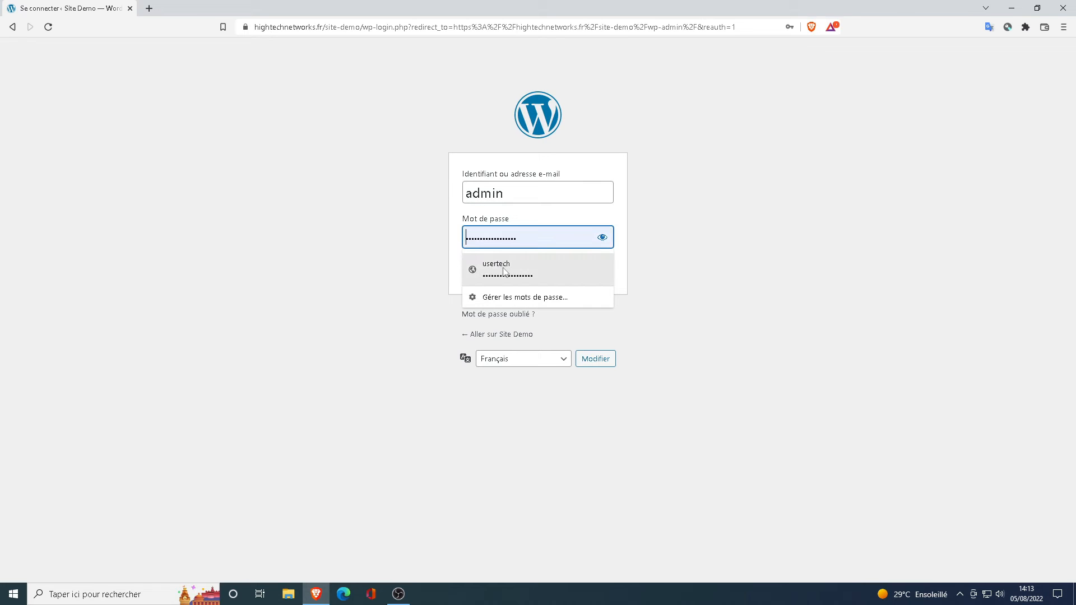
pyautogui.click(577, 270)
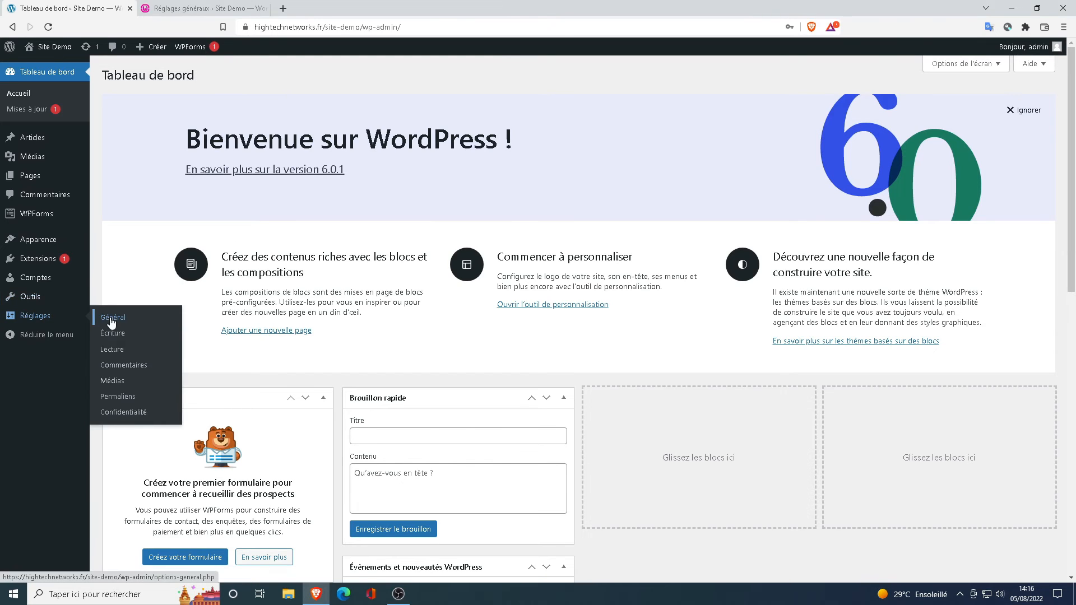
# Step: Check the site addresses in the general settings, and save the permalink structure as "Titre de la publication"
pyautogui.click(111, 323)
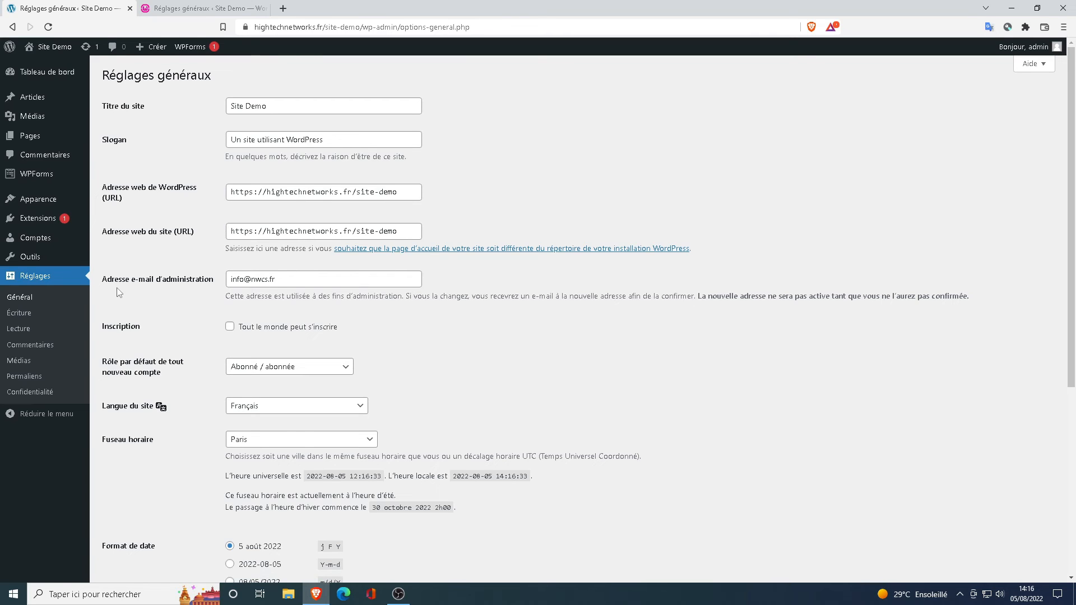
pyautogui.click(28, 379)
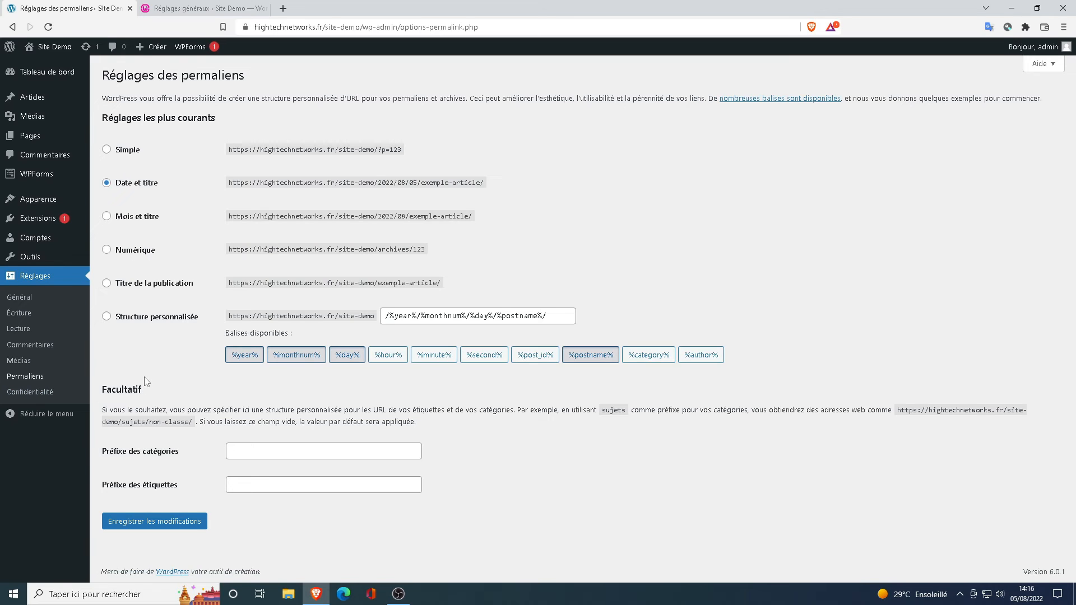
pyautogui.click(125, 287)
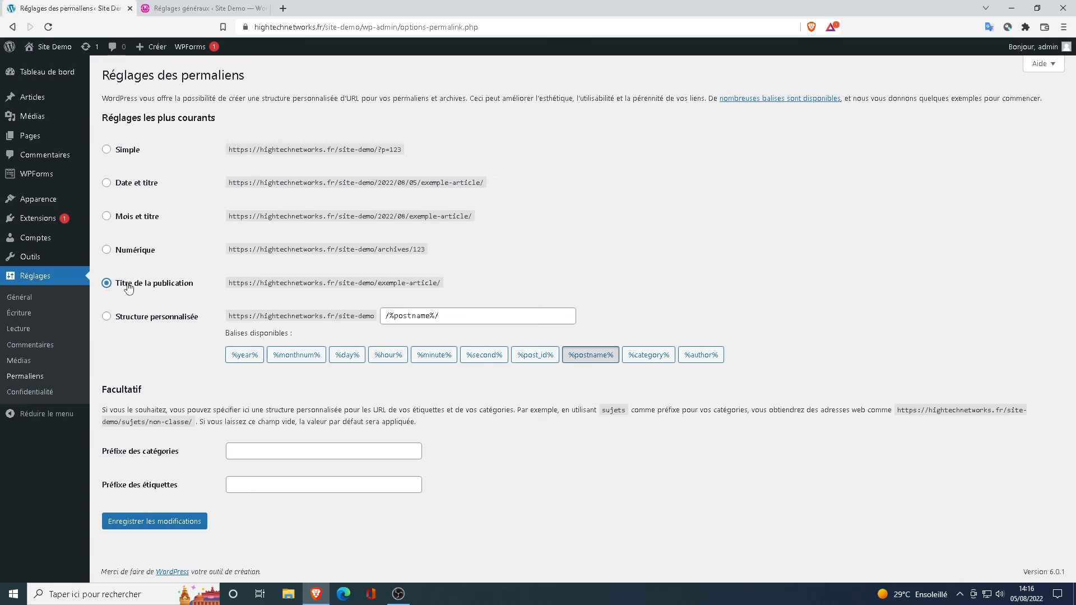
pyautogui.click(176, 522)
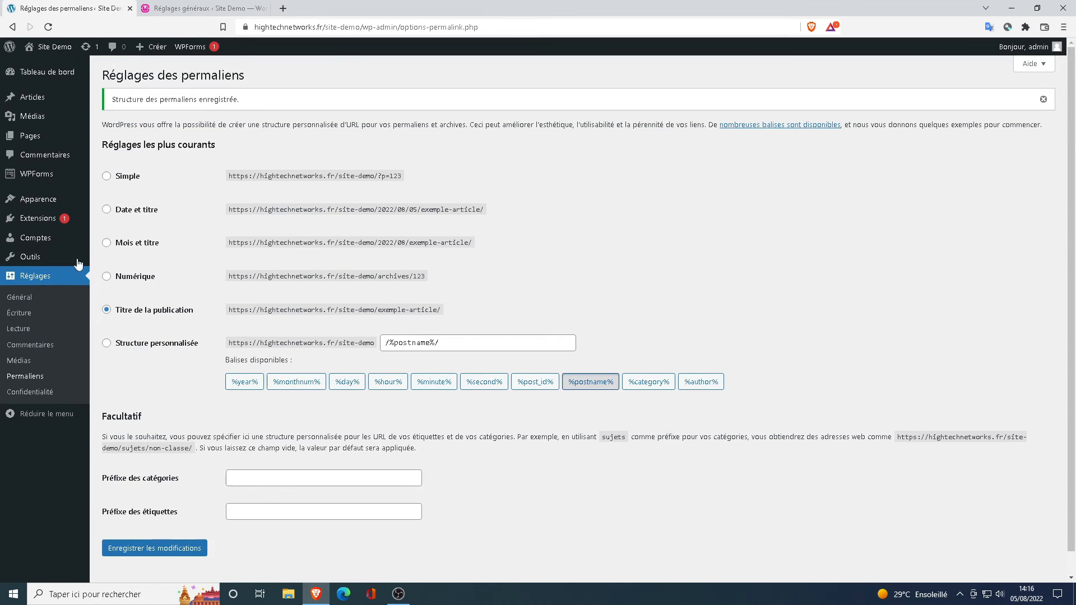
# Step: Close the extra general settings tab and view the site's front page in a new tab
pyautogui.click(271, 9)
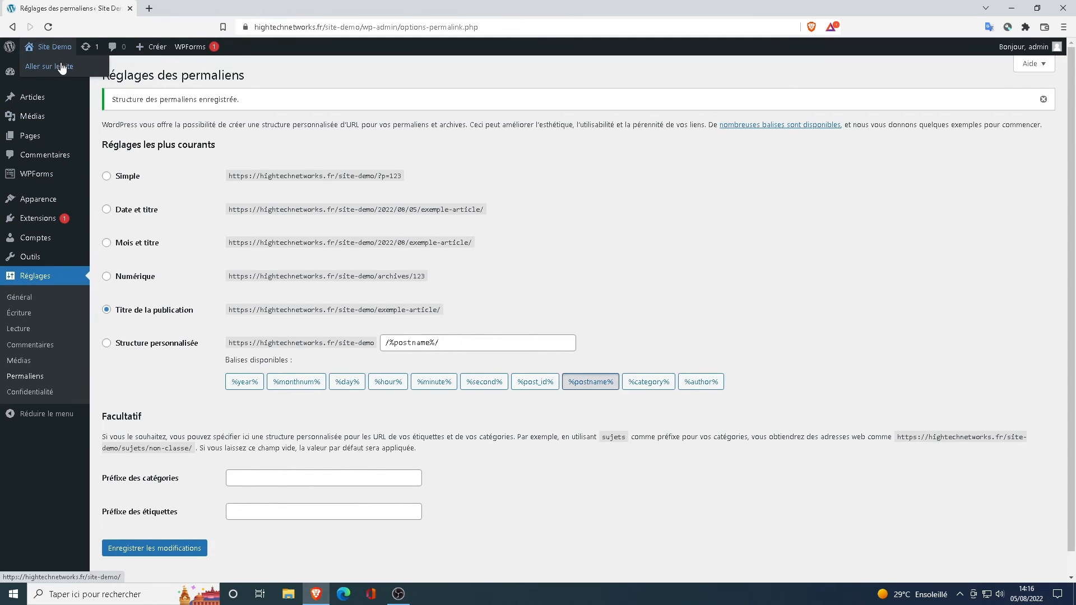
pyautogui.rightClick(61, 66)
pyautogui.click(89, 72)
pyautogui.click(199, 10)
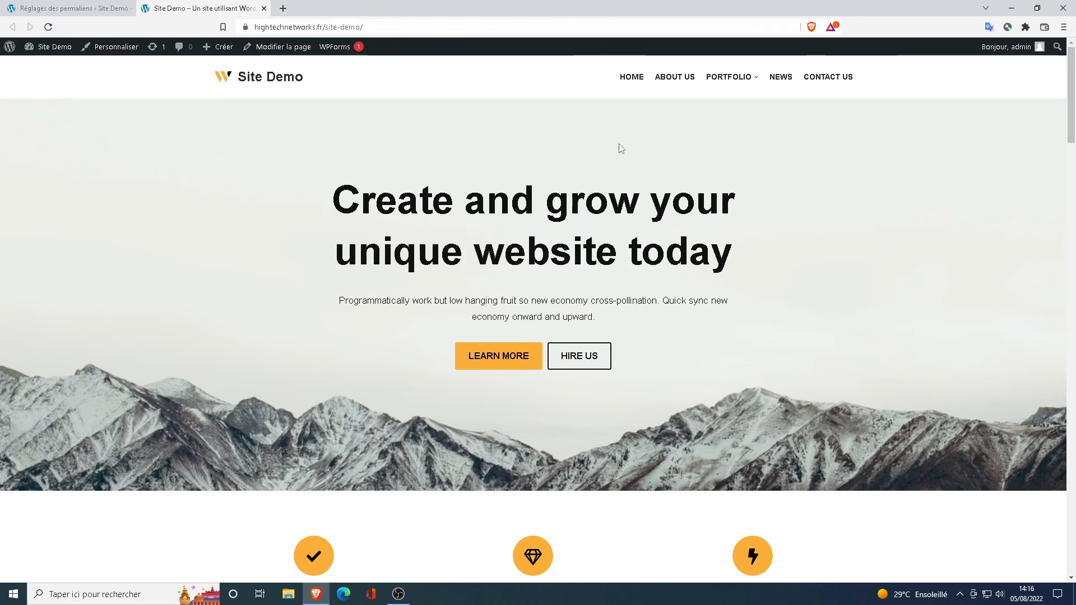
# Step: Open the site's About Us page and look through its content to check that it loads correctly
pyautogui.click(675, 77)
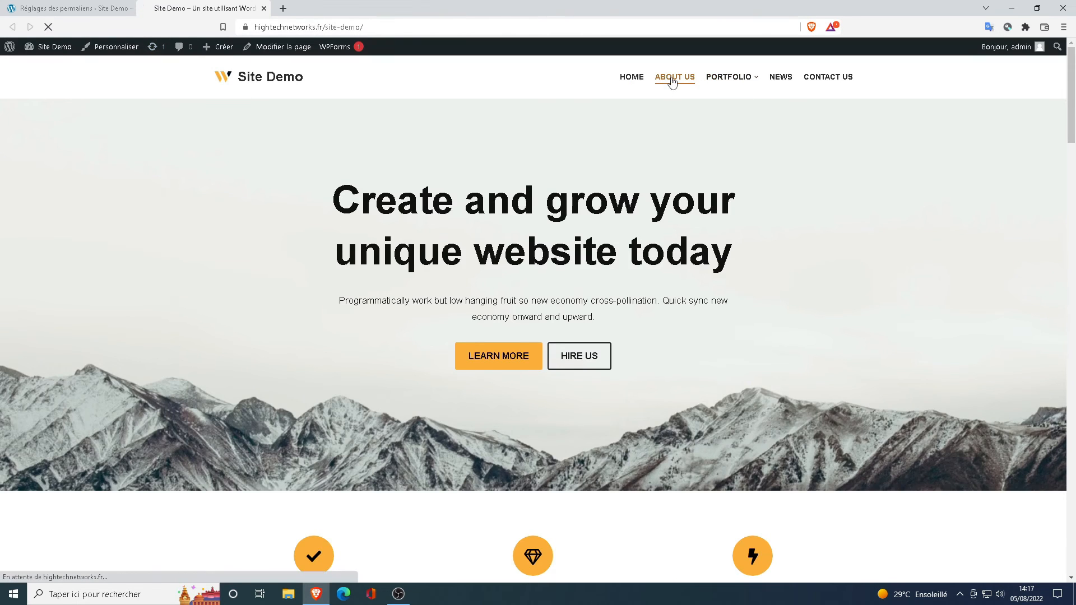
pyautogui.scroll(-13, 630, 336)
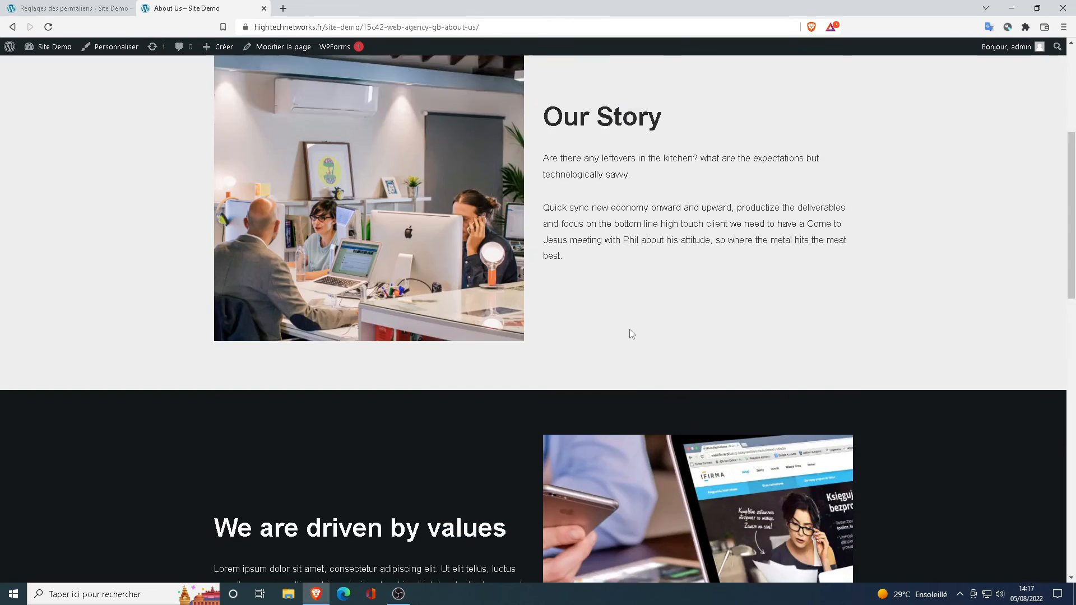
pyautogui.scroll(-2, 627, 340)
pyautogui.scroll(15, 627, 340)
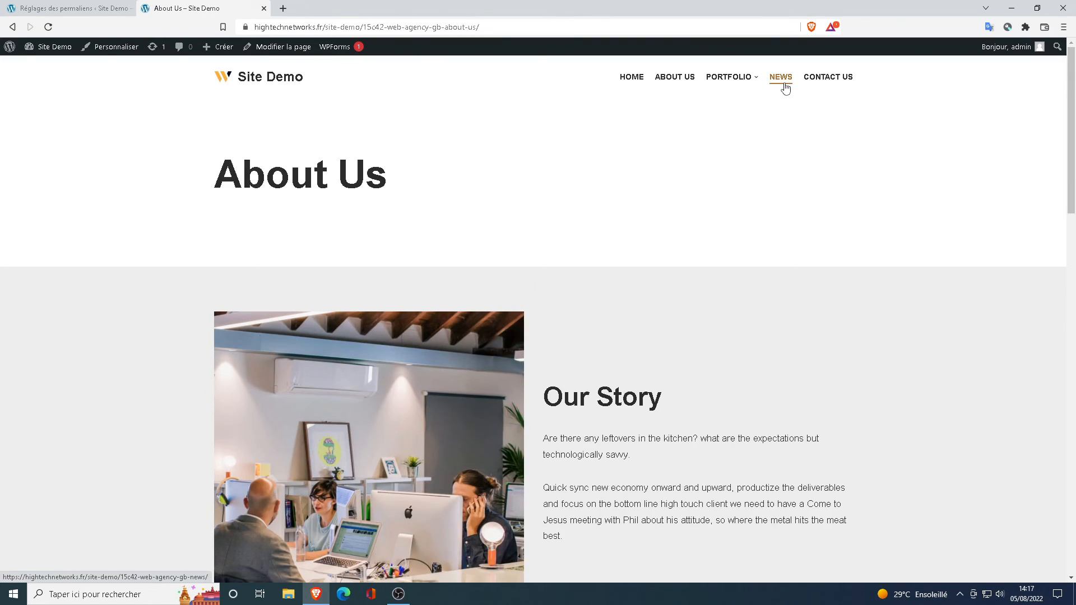
# Step: Open the News page, look through its articles down to the footer, and return to the site's home page
pyautogui.click(783, 84)
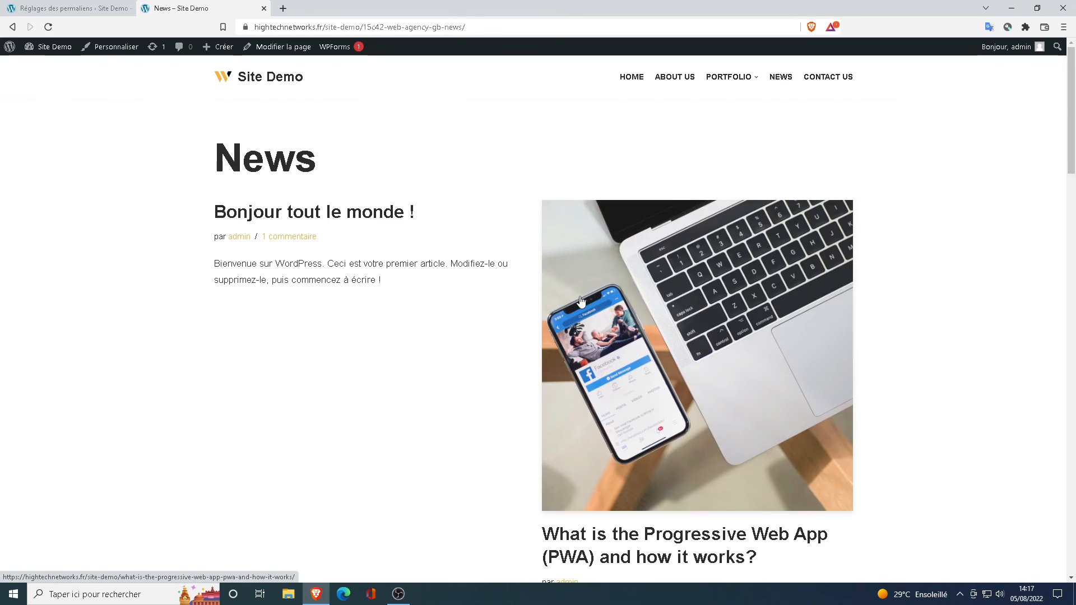
pyautogui.scroll(-3, 583, 303)
pyautogui.scroll(-20, 581, 303)
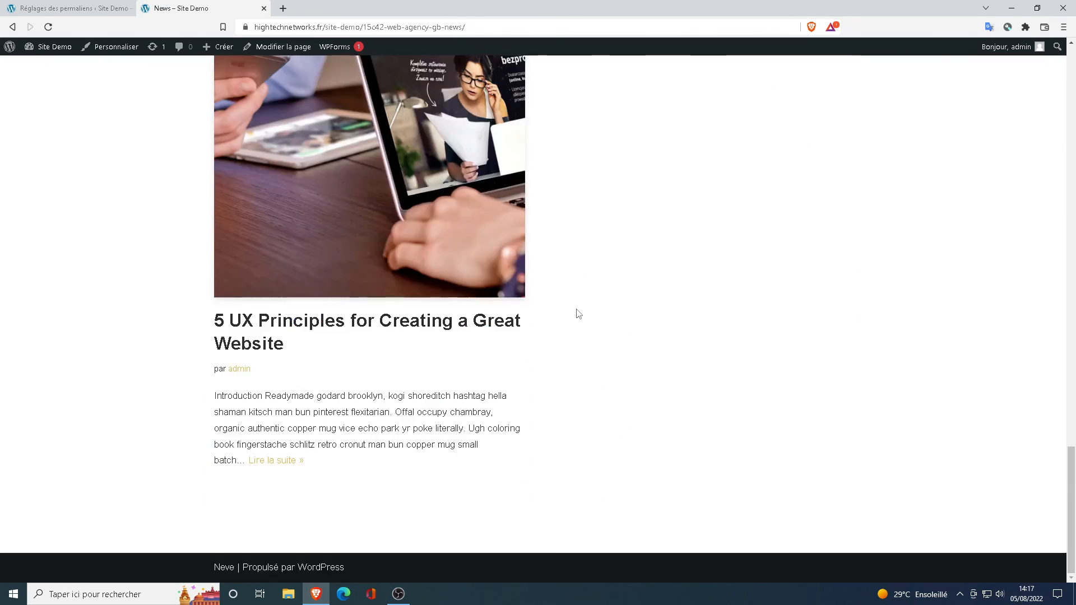
pyautogui.scroll(12, 577, 313)
pyautogui.scroll(8, 579, 314)
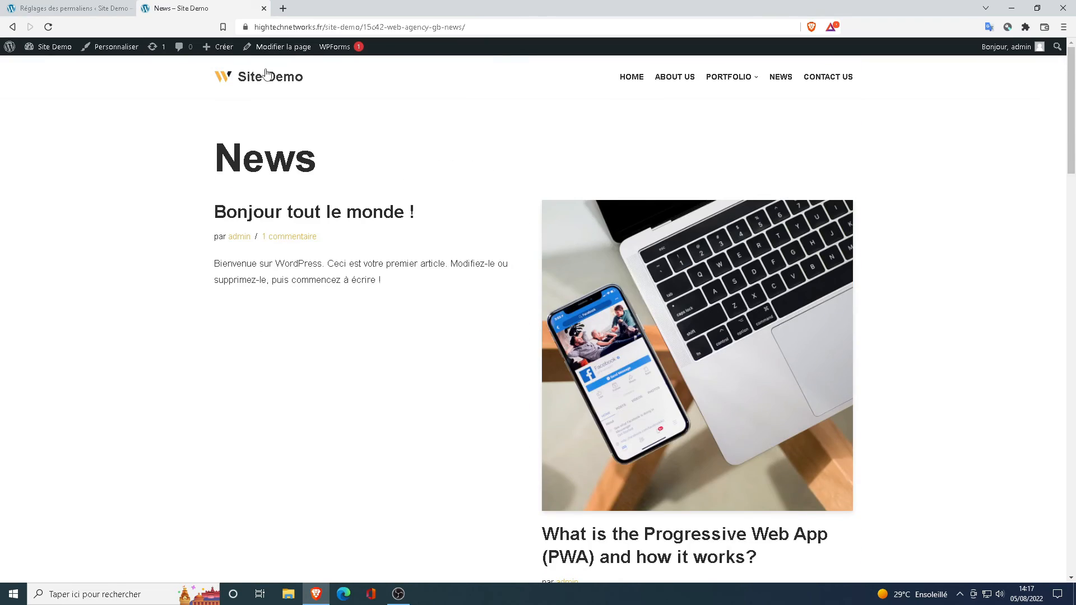
pyautogui.click(266, 74)
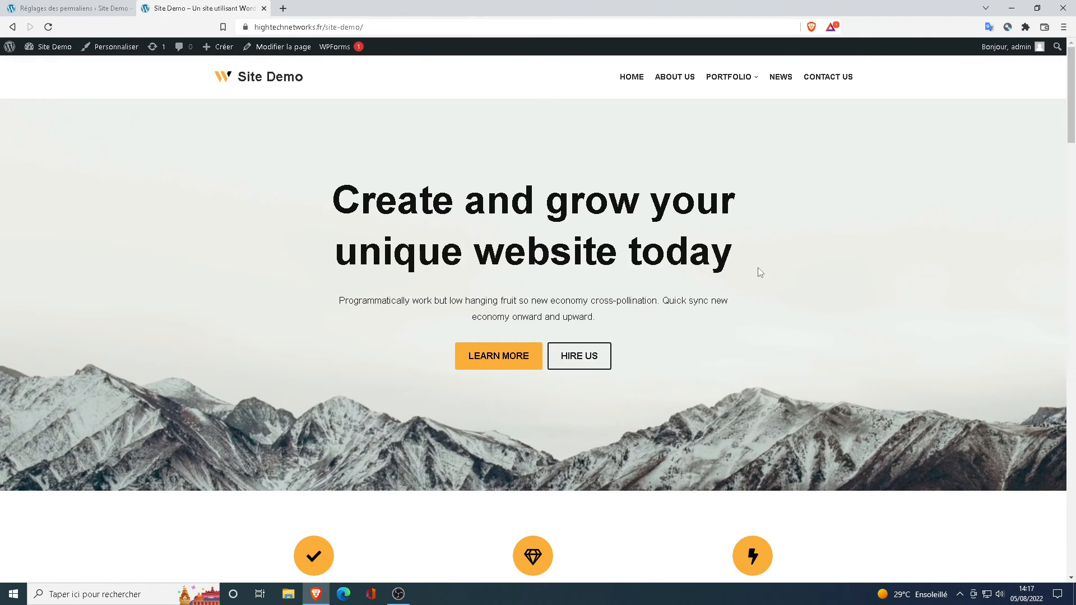